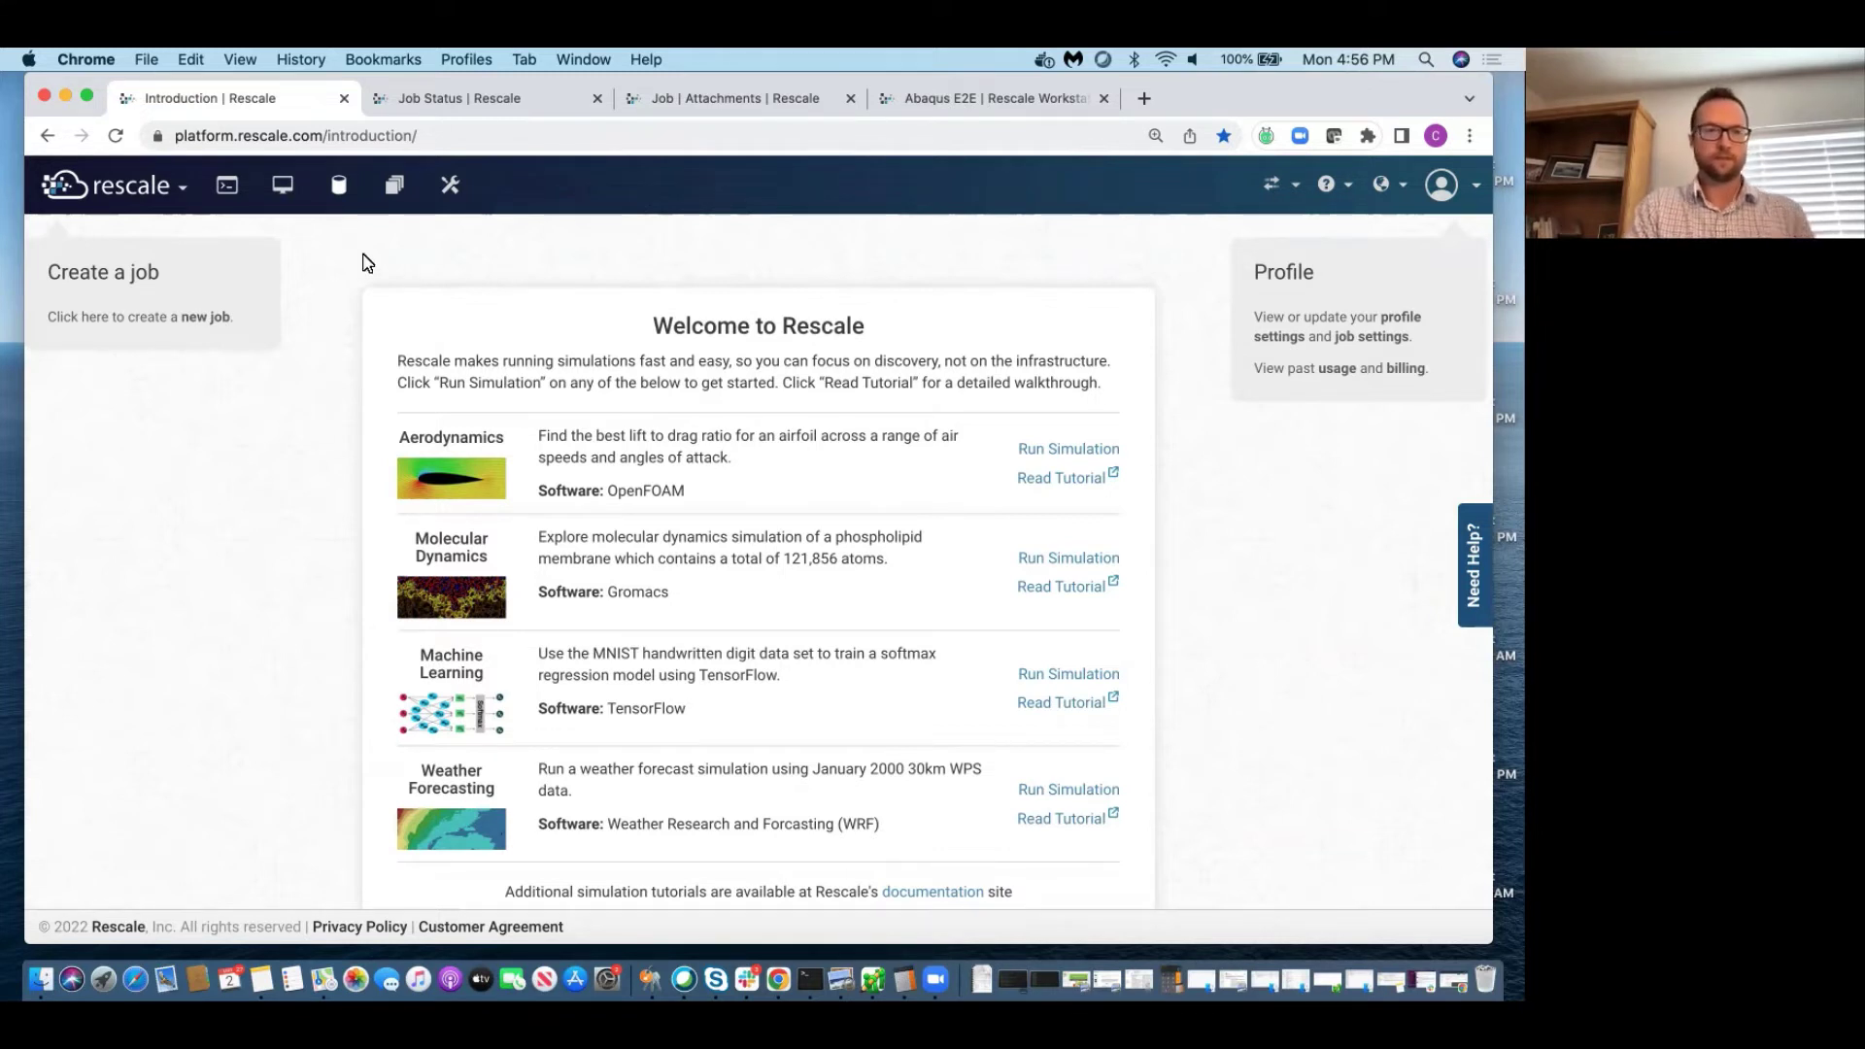
Create a new Rescale job and name it Abaqus.
left_click(227, 187)
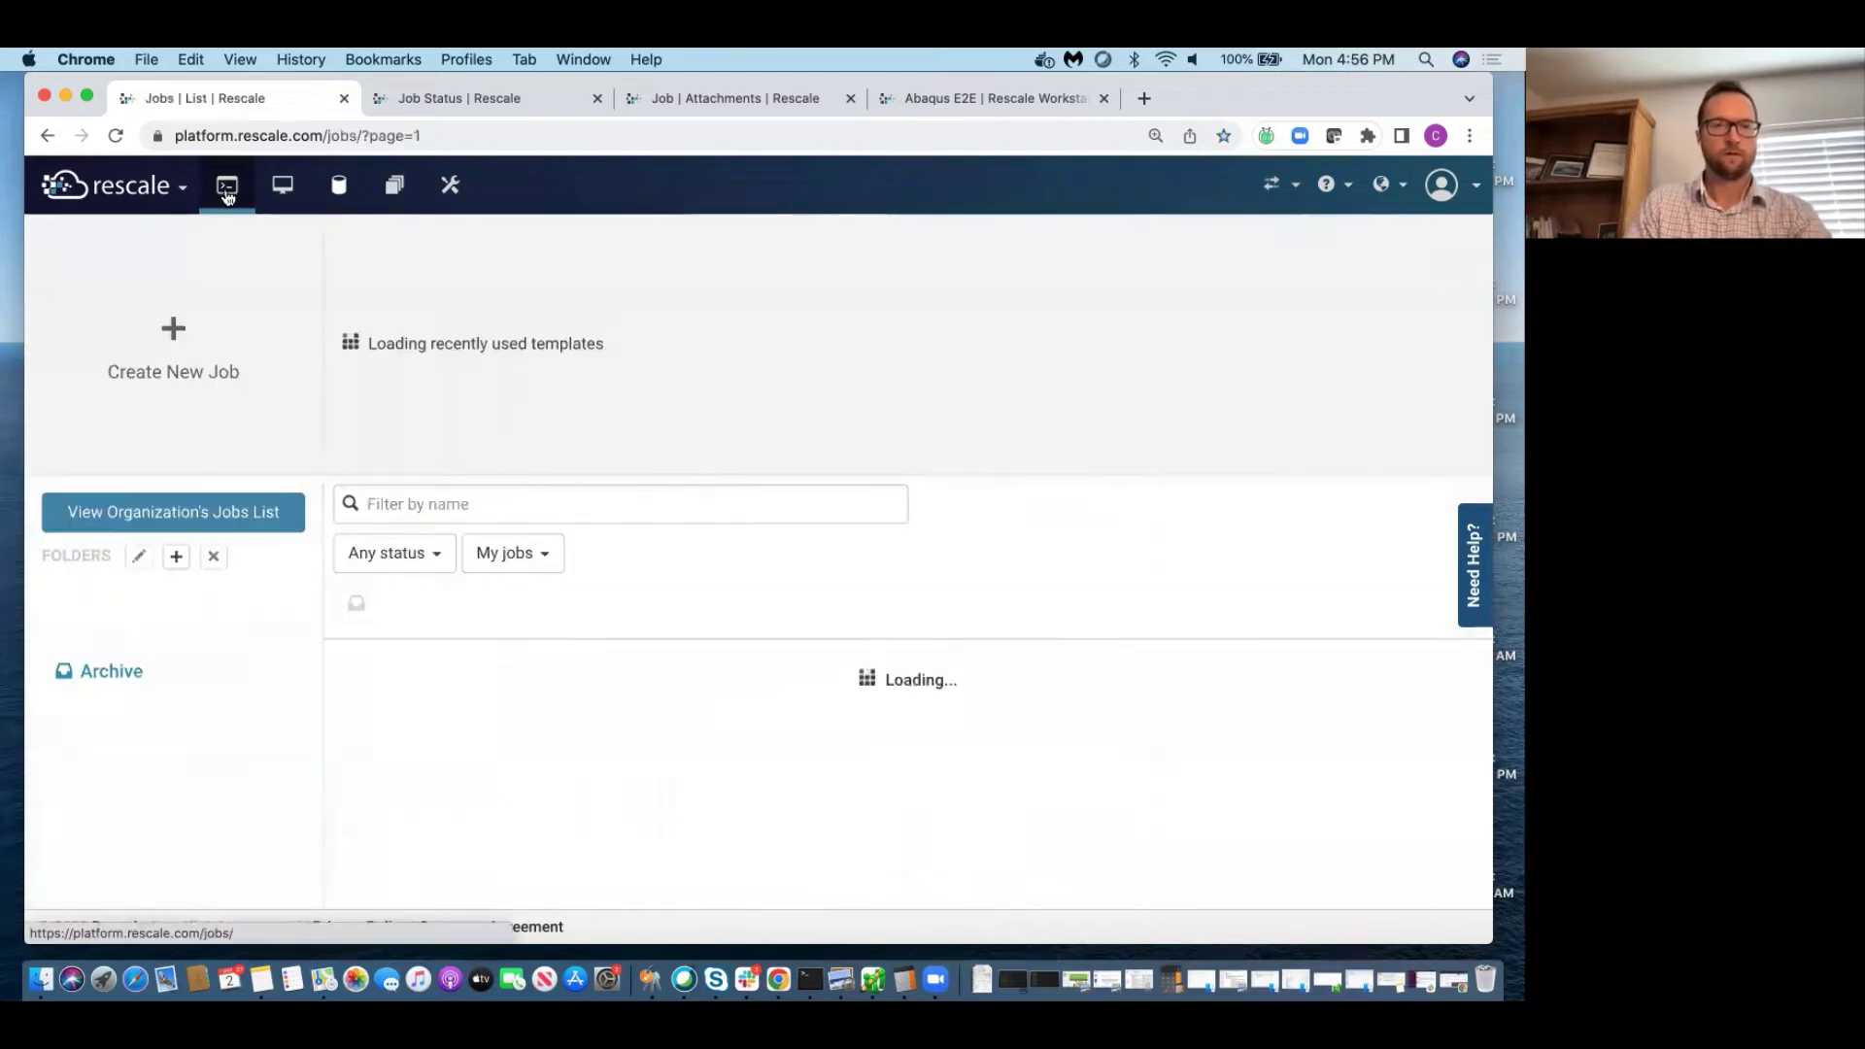
left_click(199, 318)
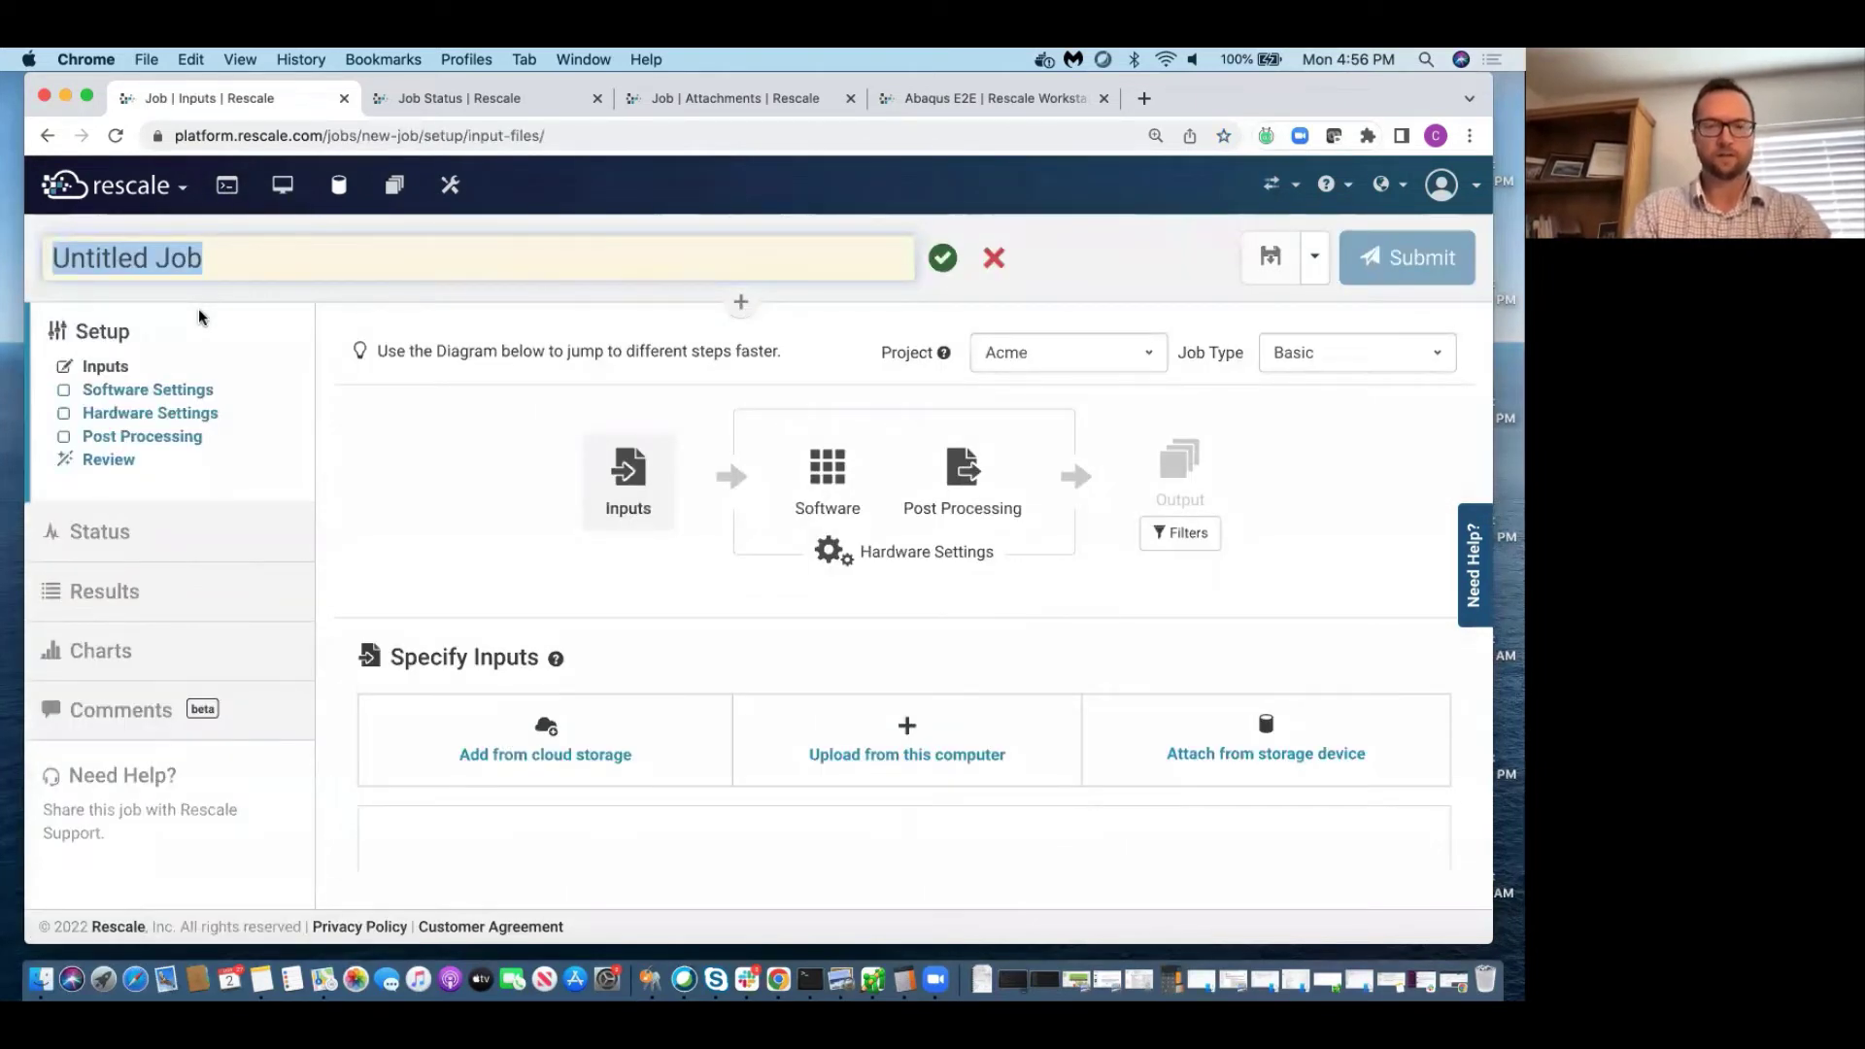
type("Abaqus")
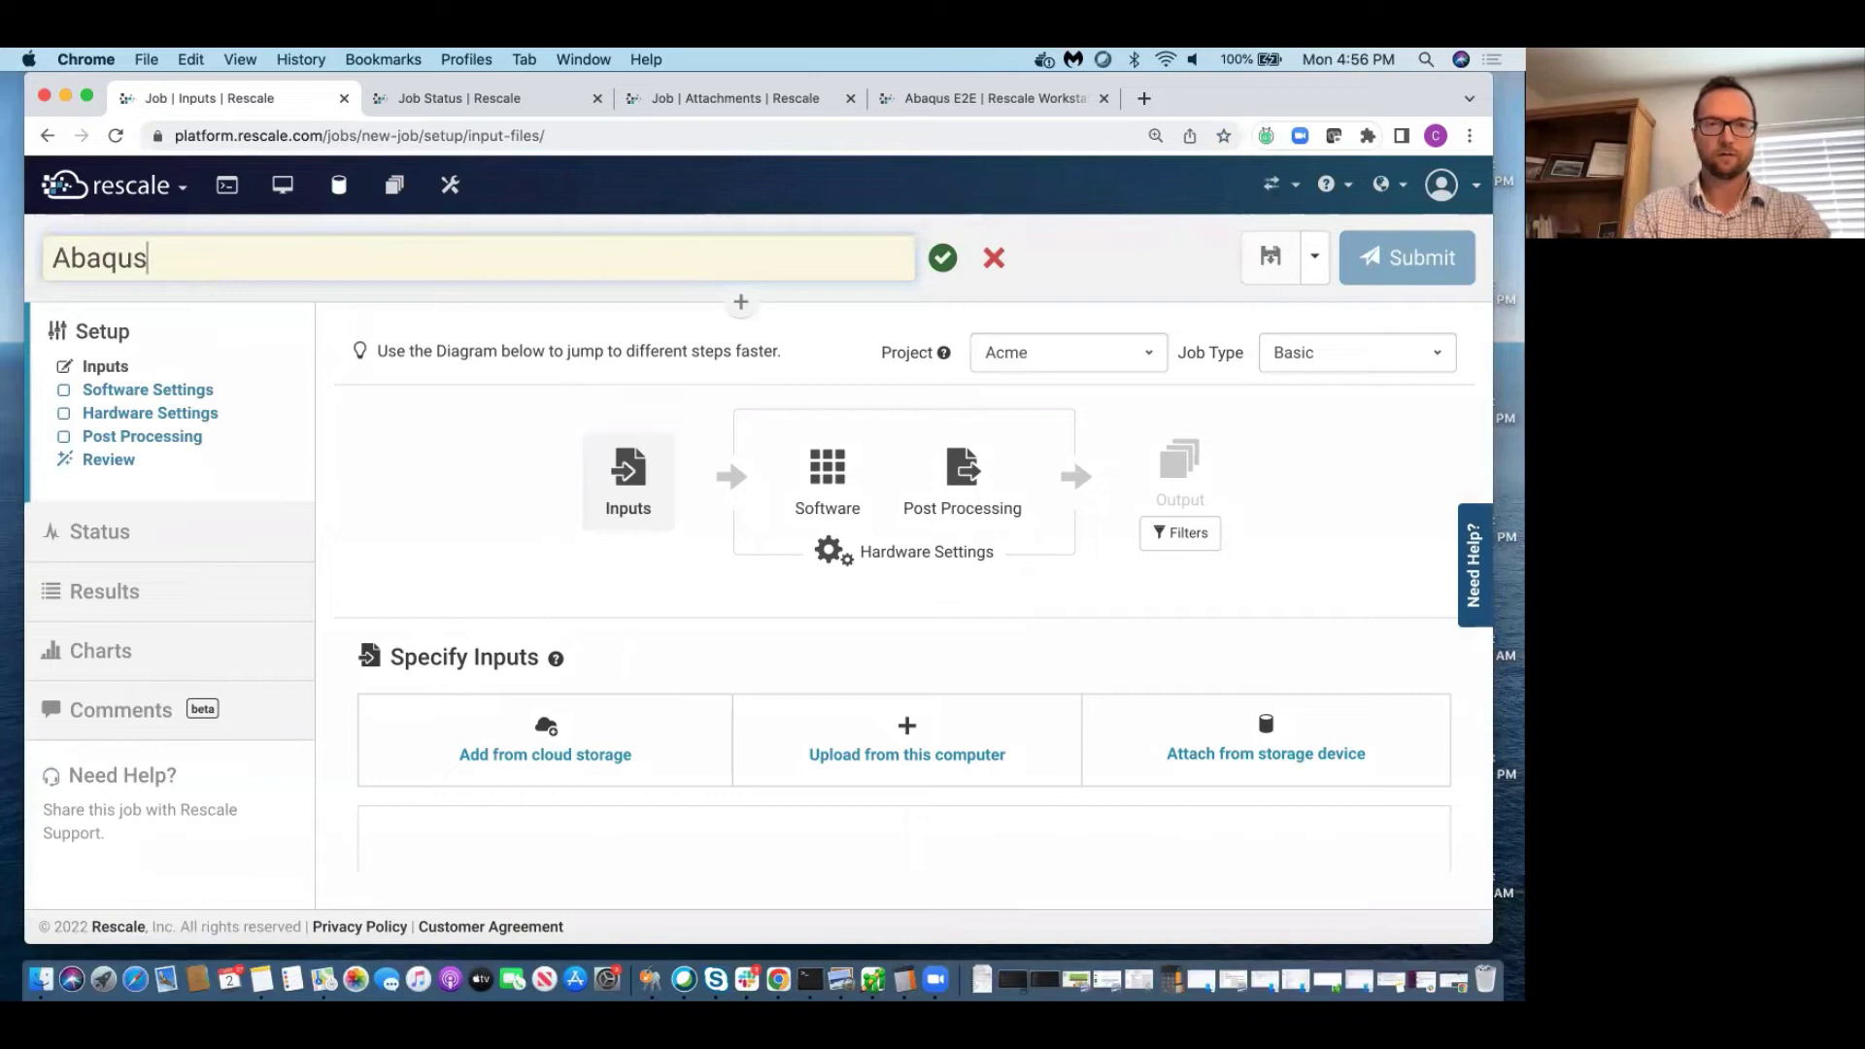
key("Return")
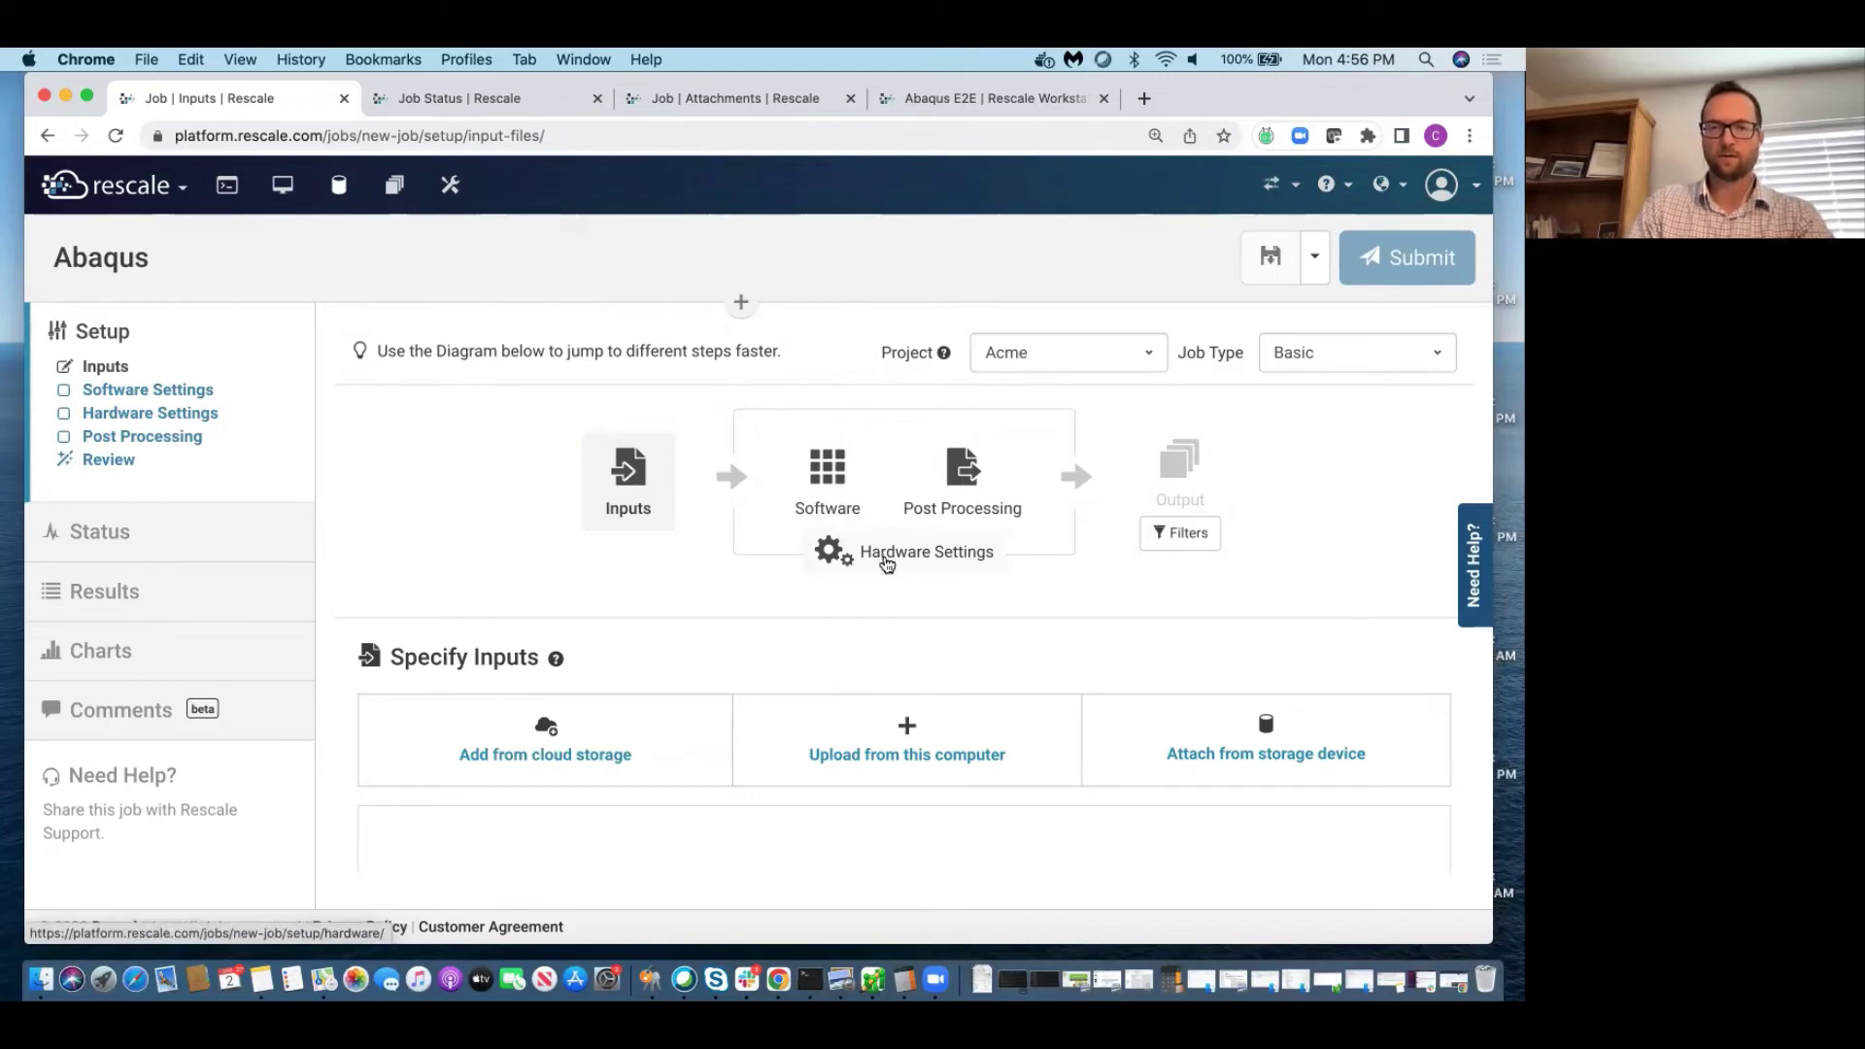
Attach s4d.inp from cloud storage as the job's input file.
left_click(633, 736)
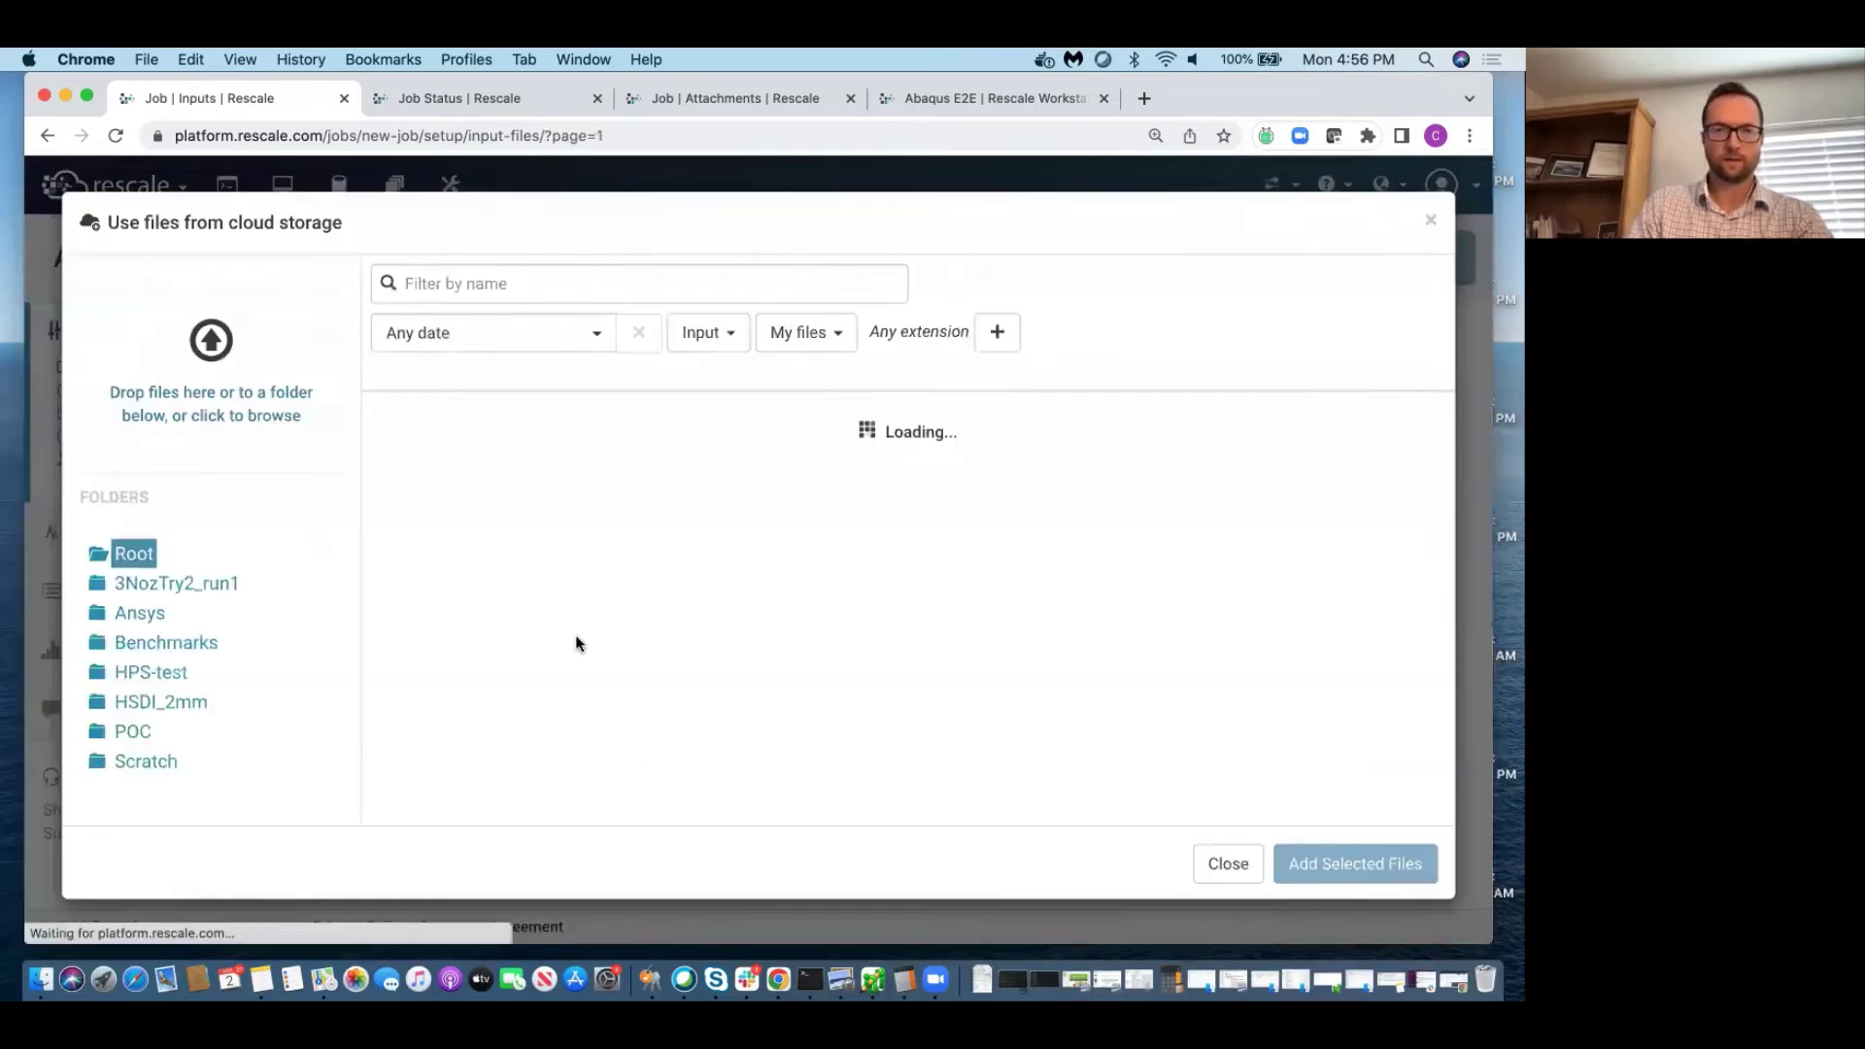
left_click(398, 458)
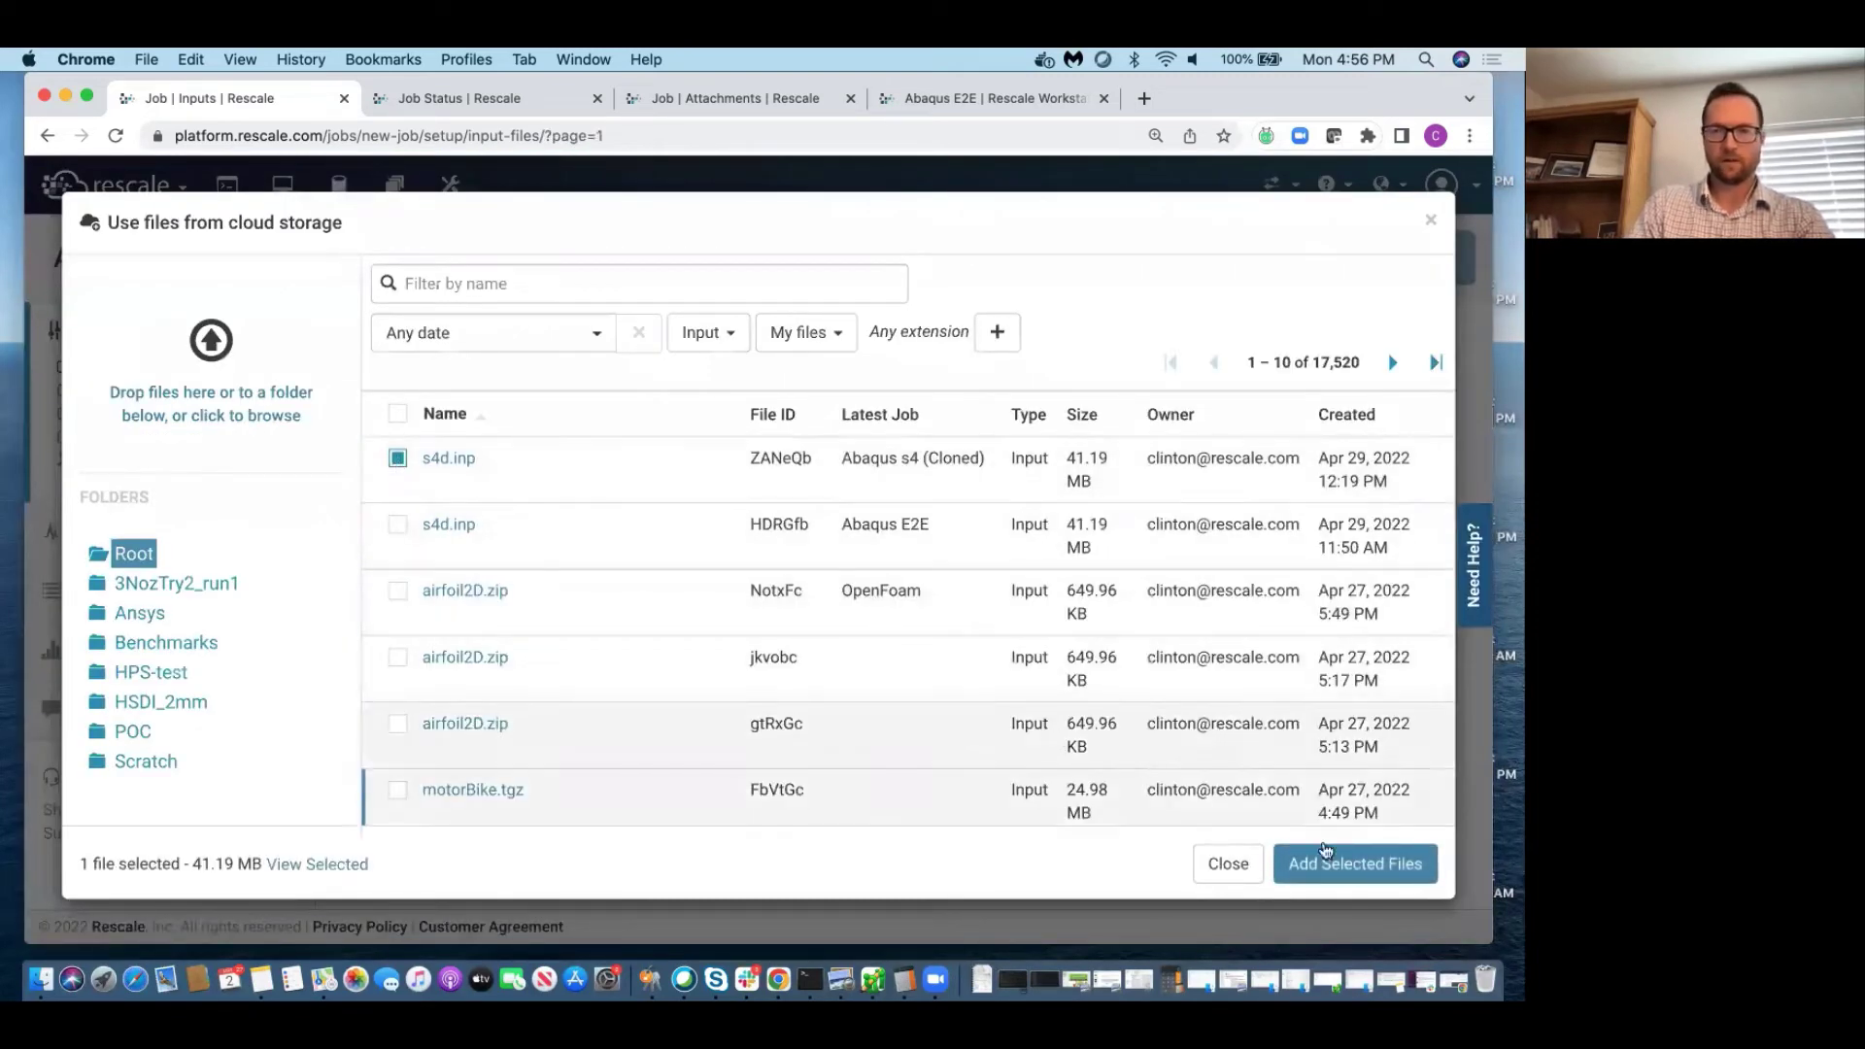
left_click(1325, 852)
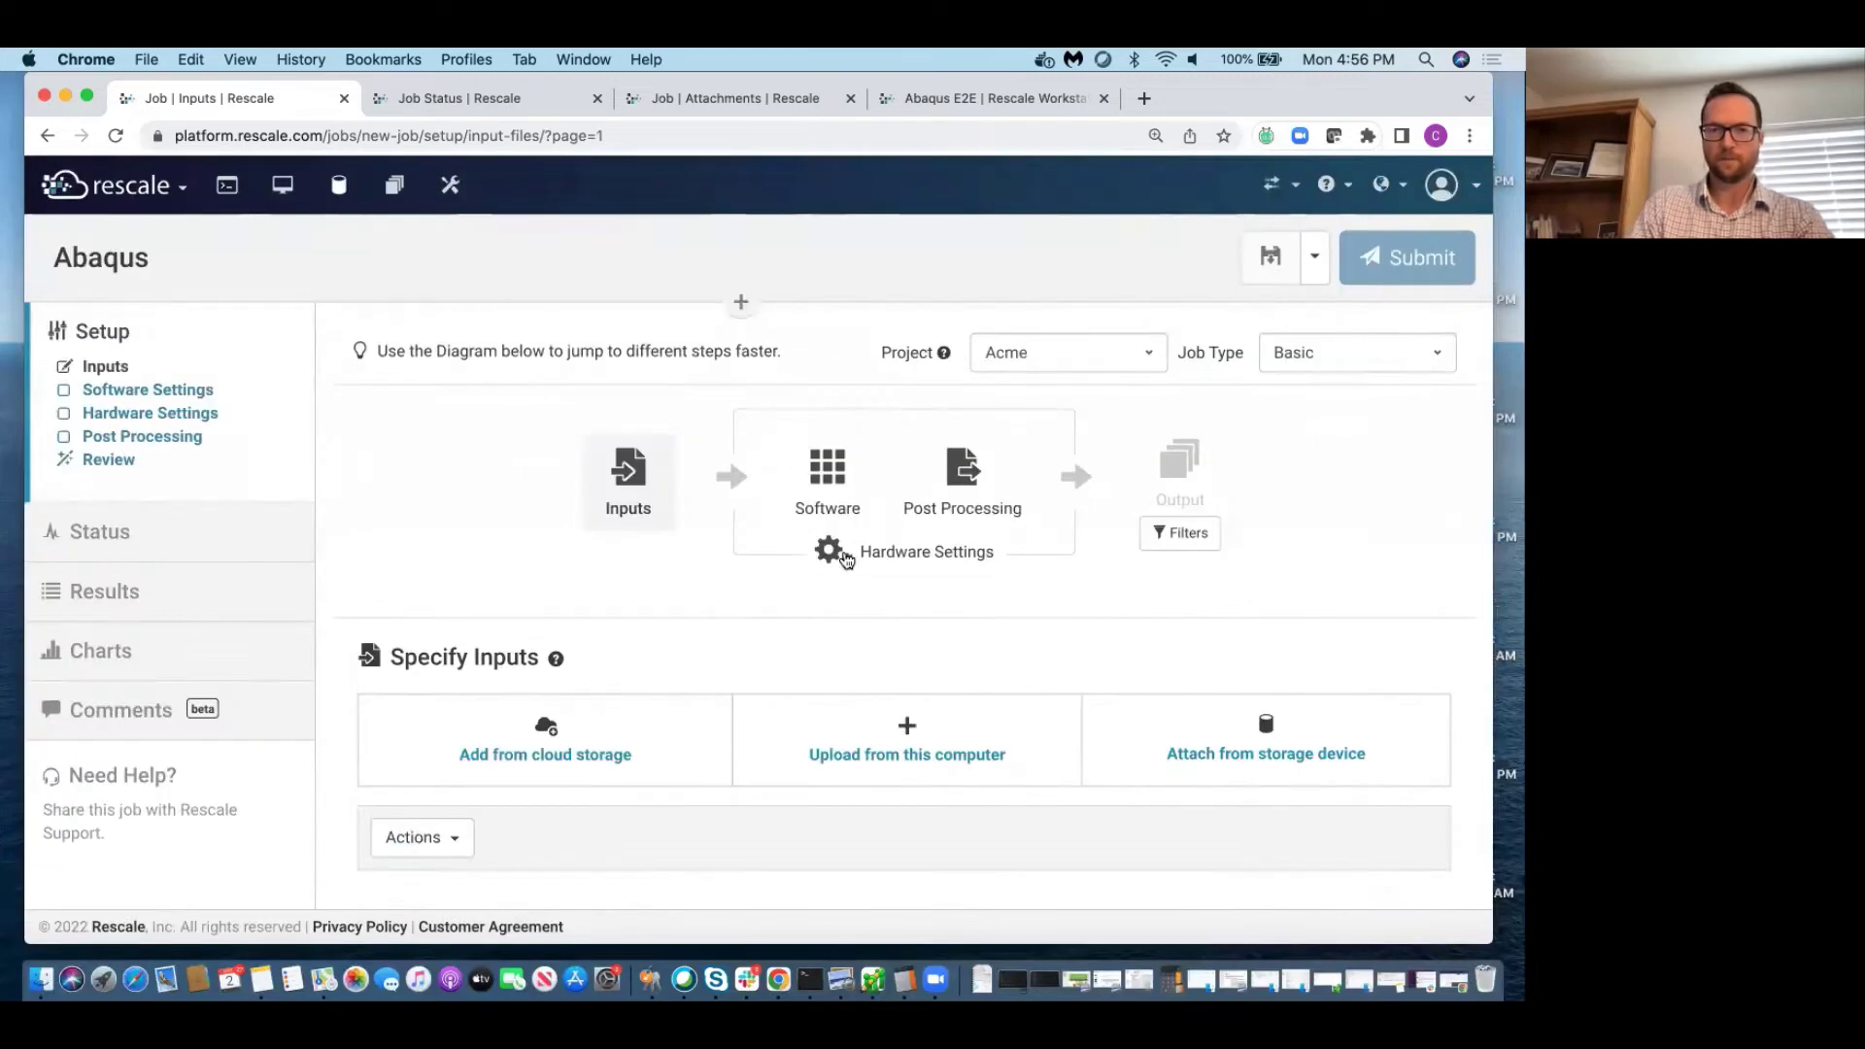
scroll(825, 553, "down", 5)
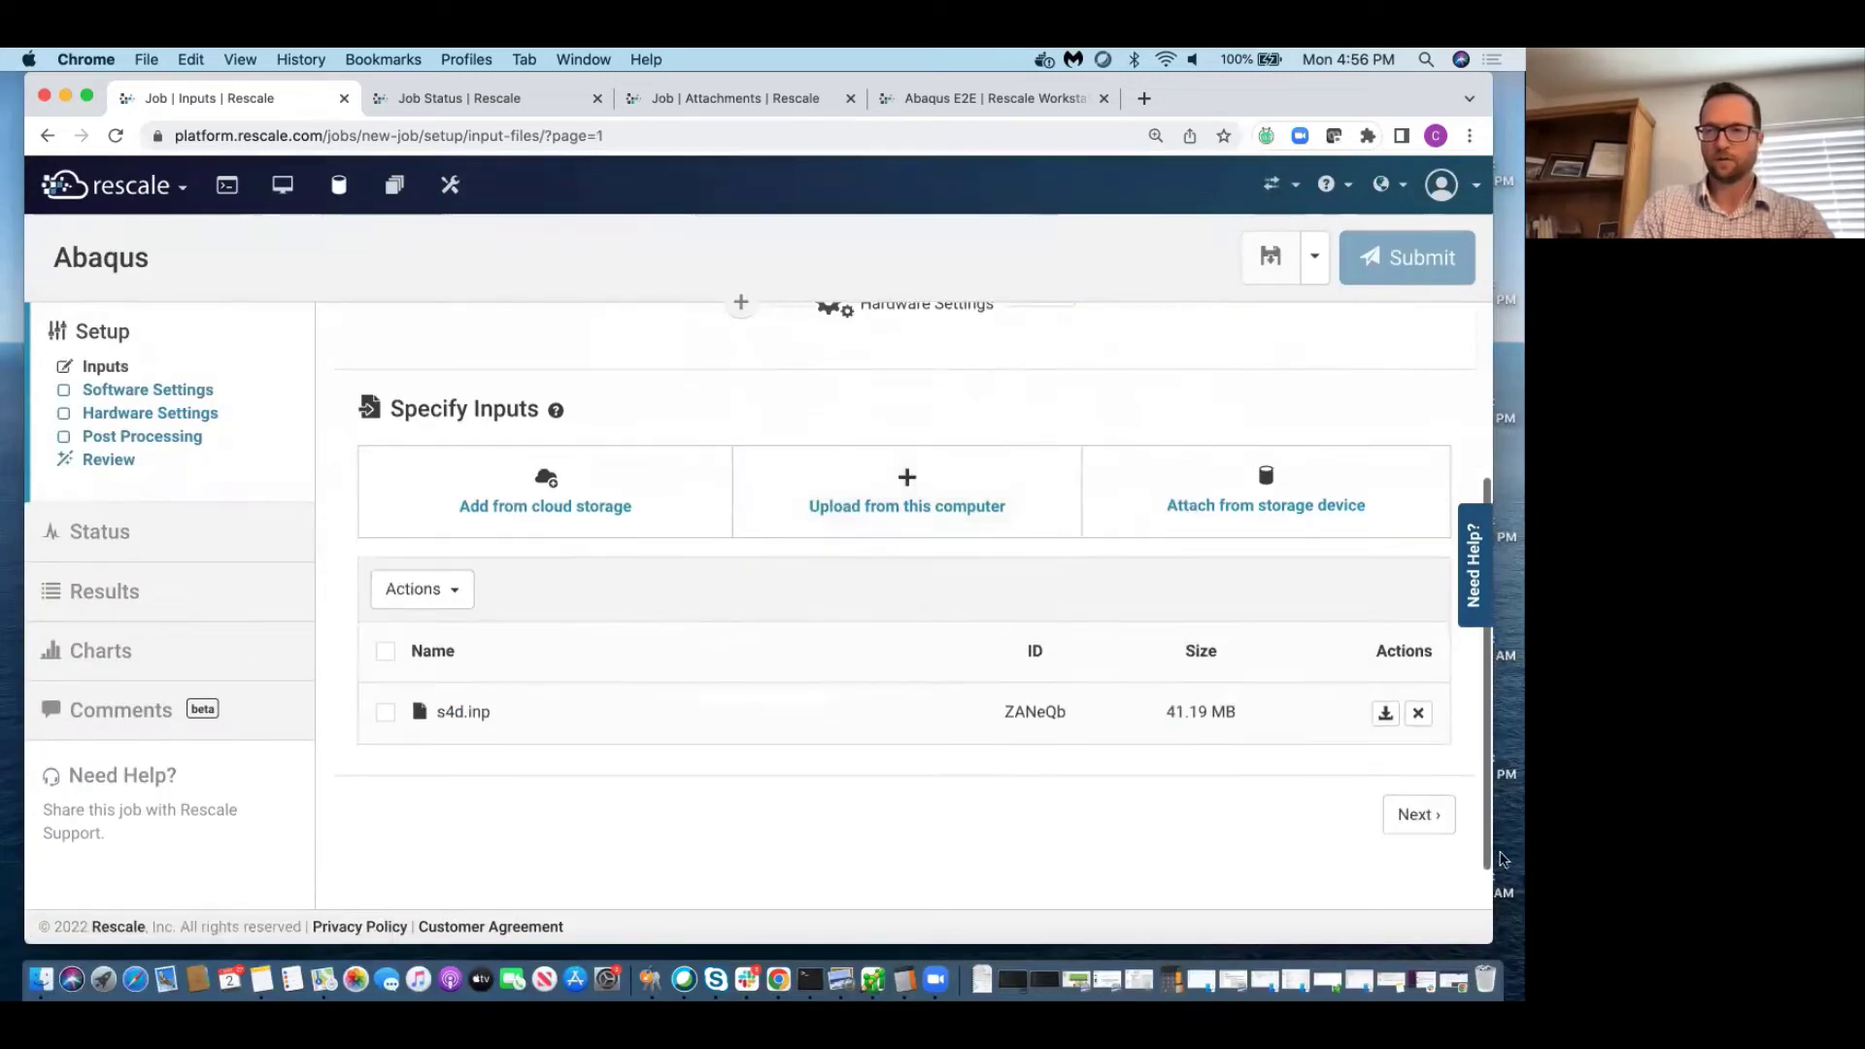
Choose Abaqus as the software and autofill s4d.inp into the command.
left_click(1421, 816)
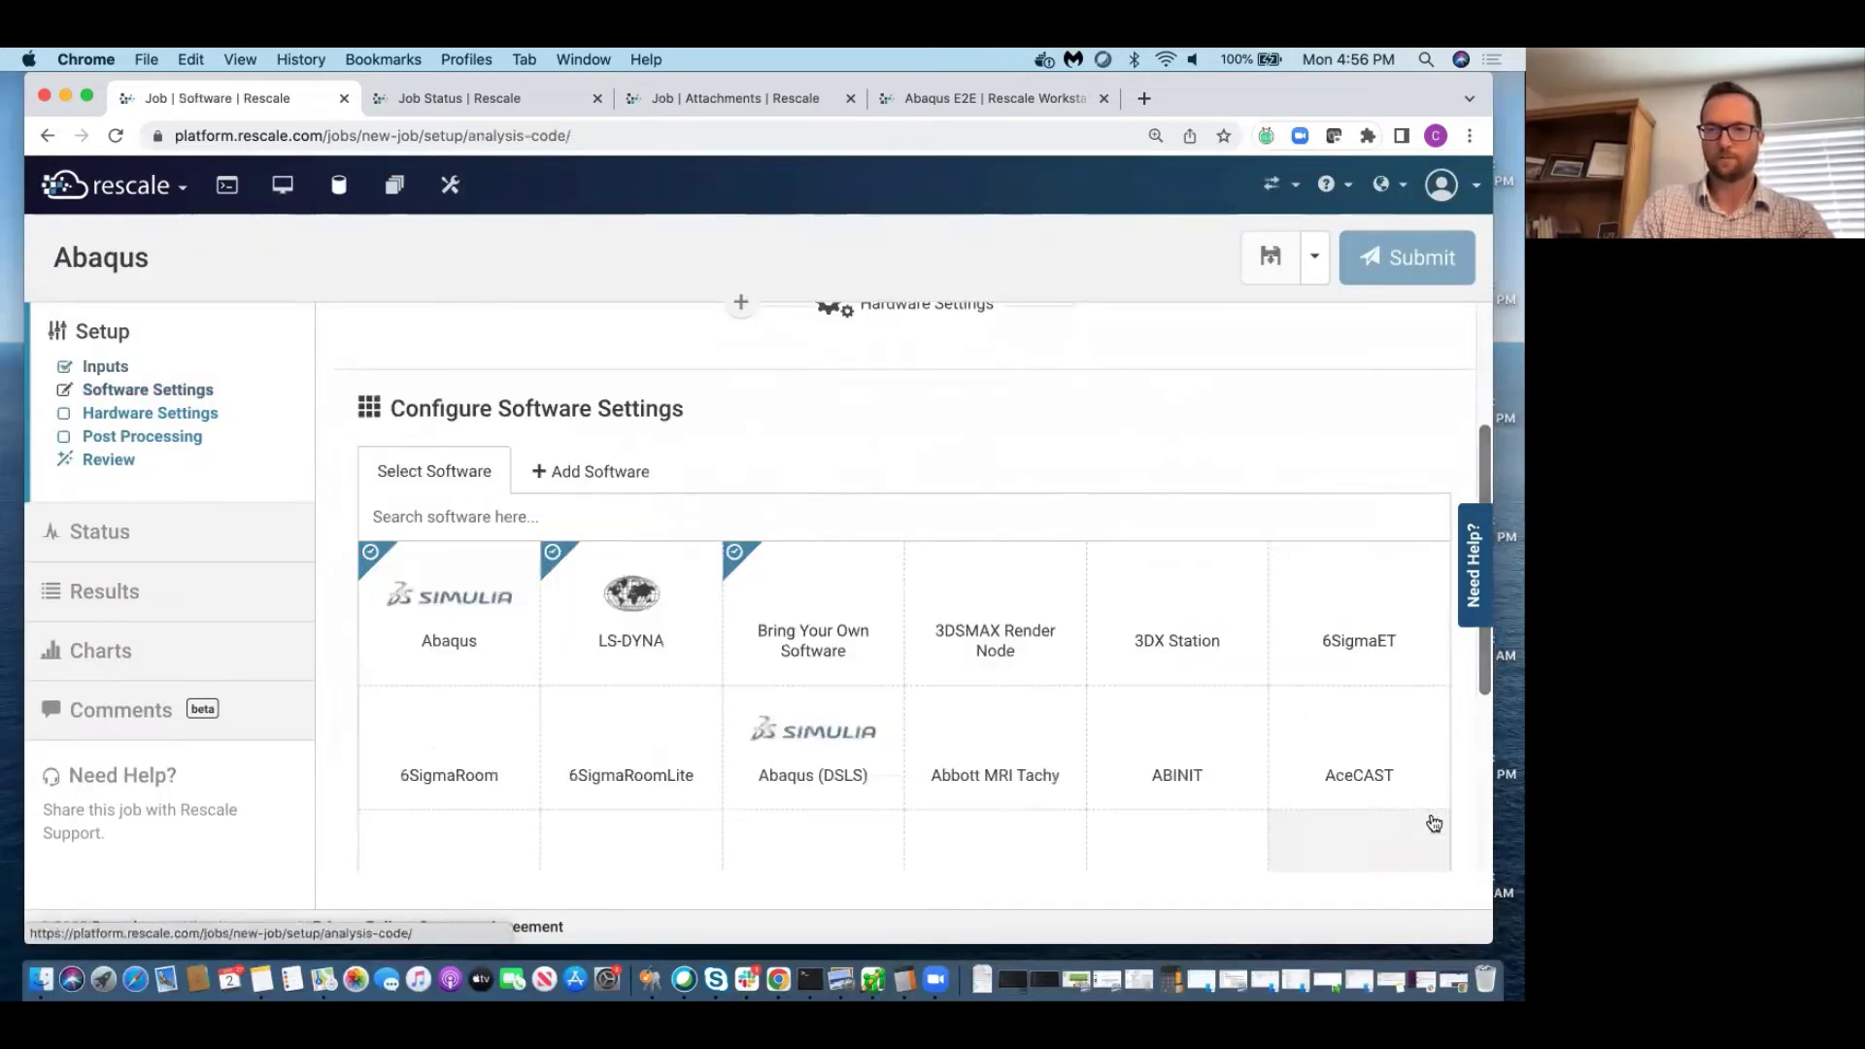
left_click(502, 654)
scroll(775, 641, "down", 1)
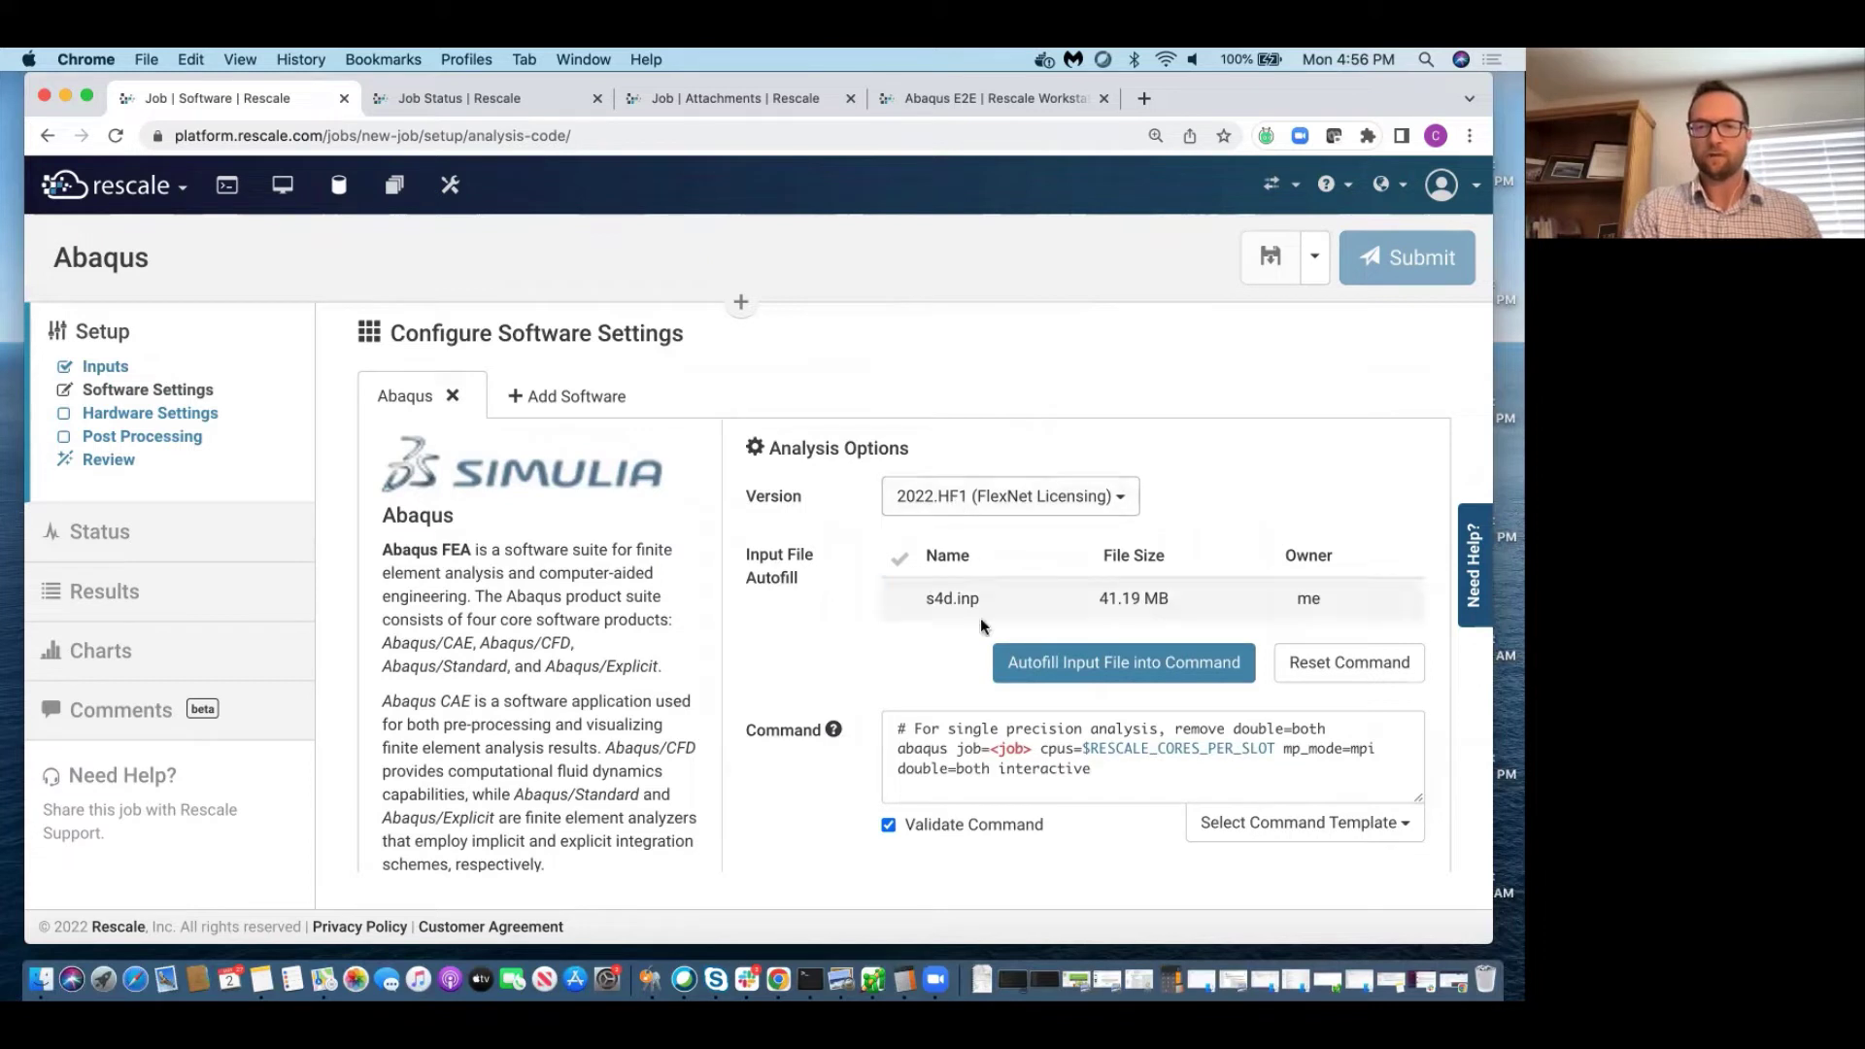
left_click(1076, 668)
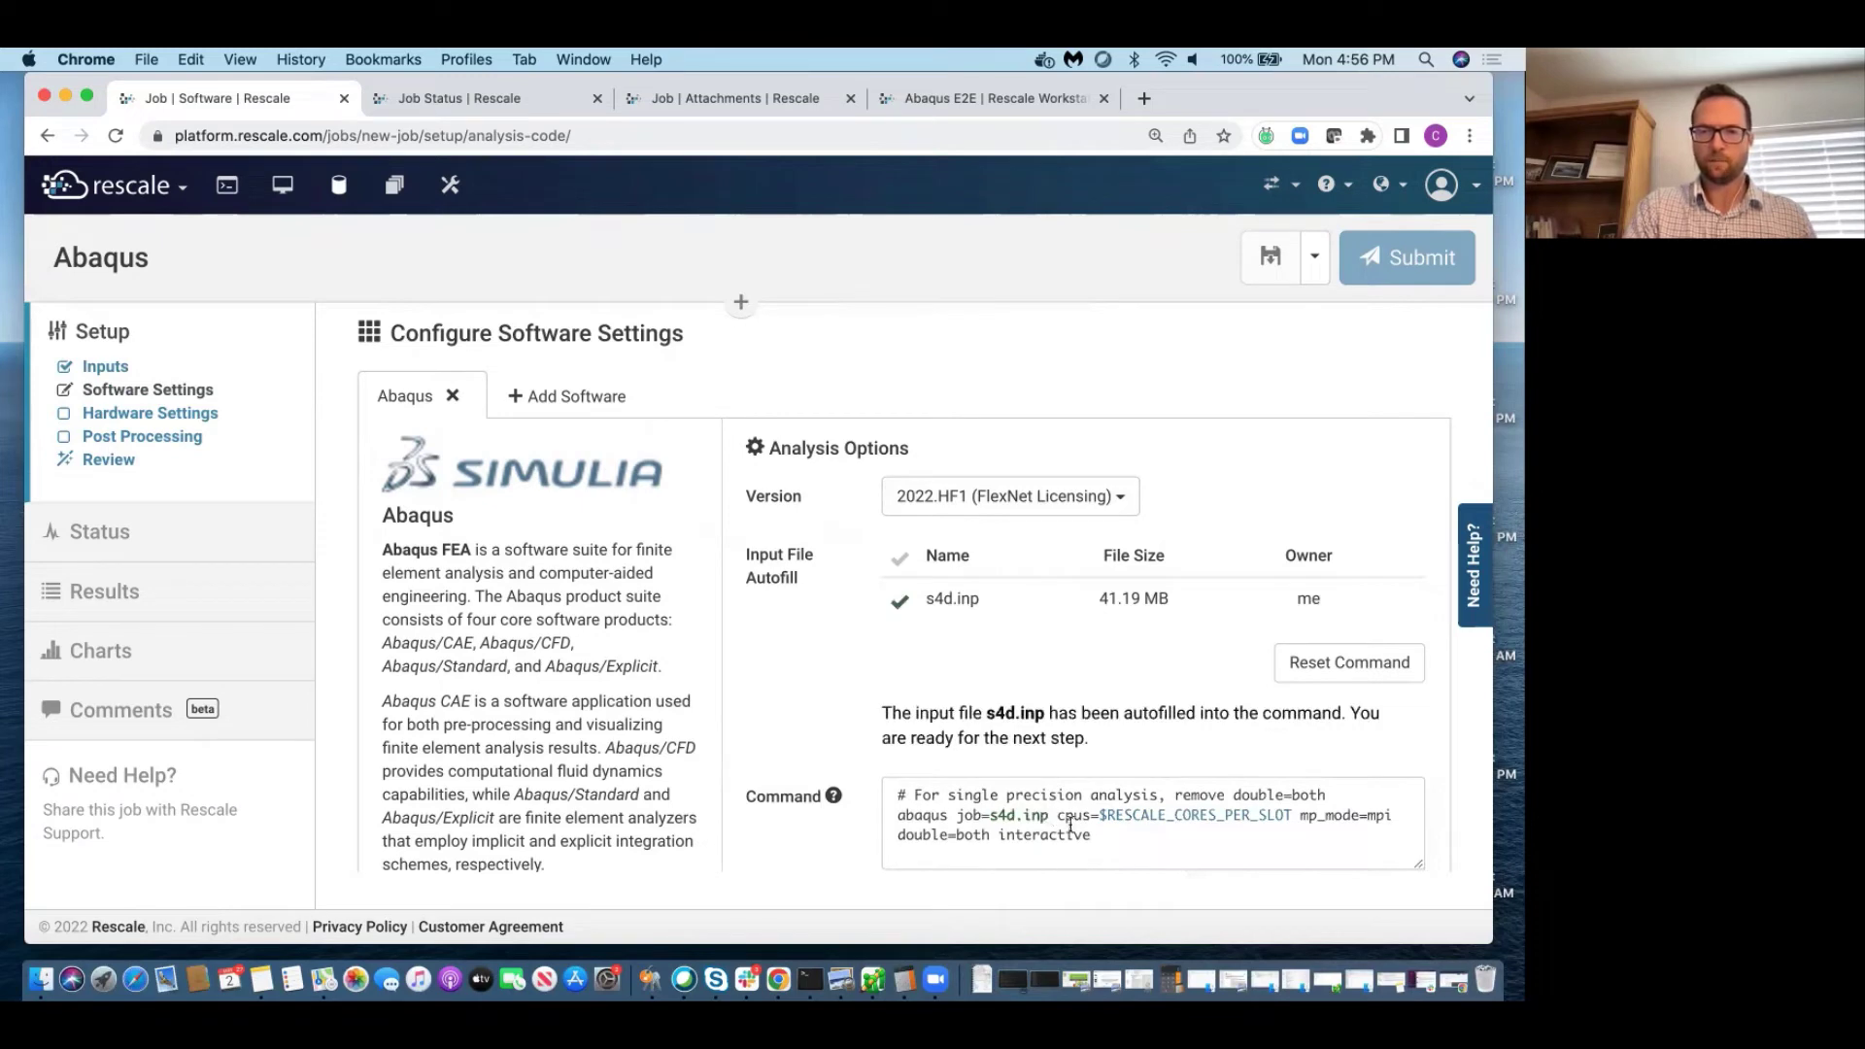
Use the existing license, pasting the license server into LM_LICENSE_FILE.
scroll(1071, 832, "down", 2)
scroll(1069, 824, "down", 3)
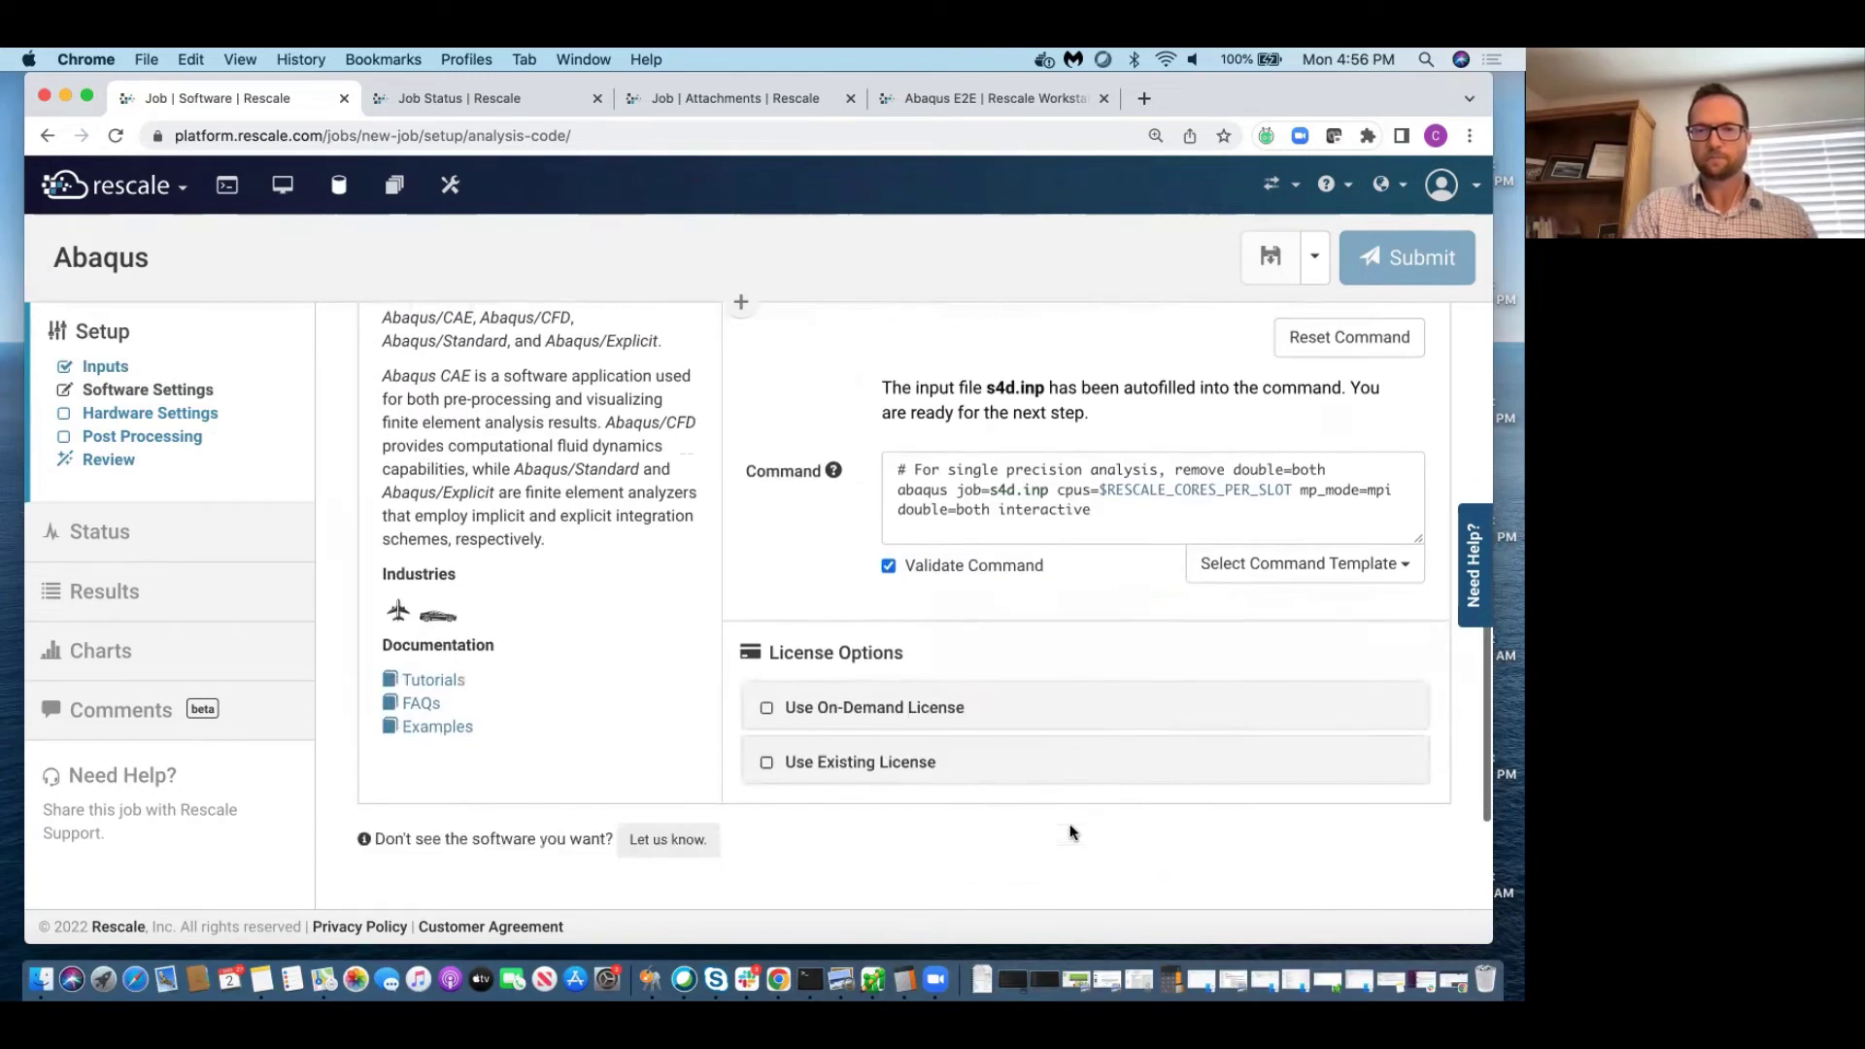
left_click(970, 771)
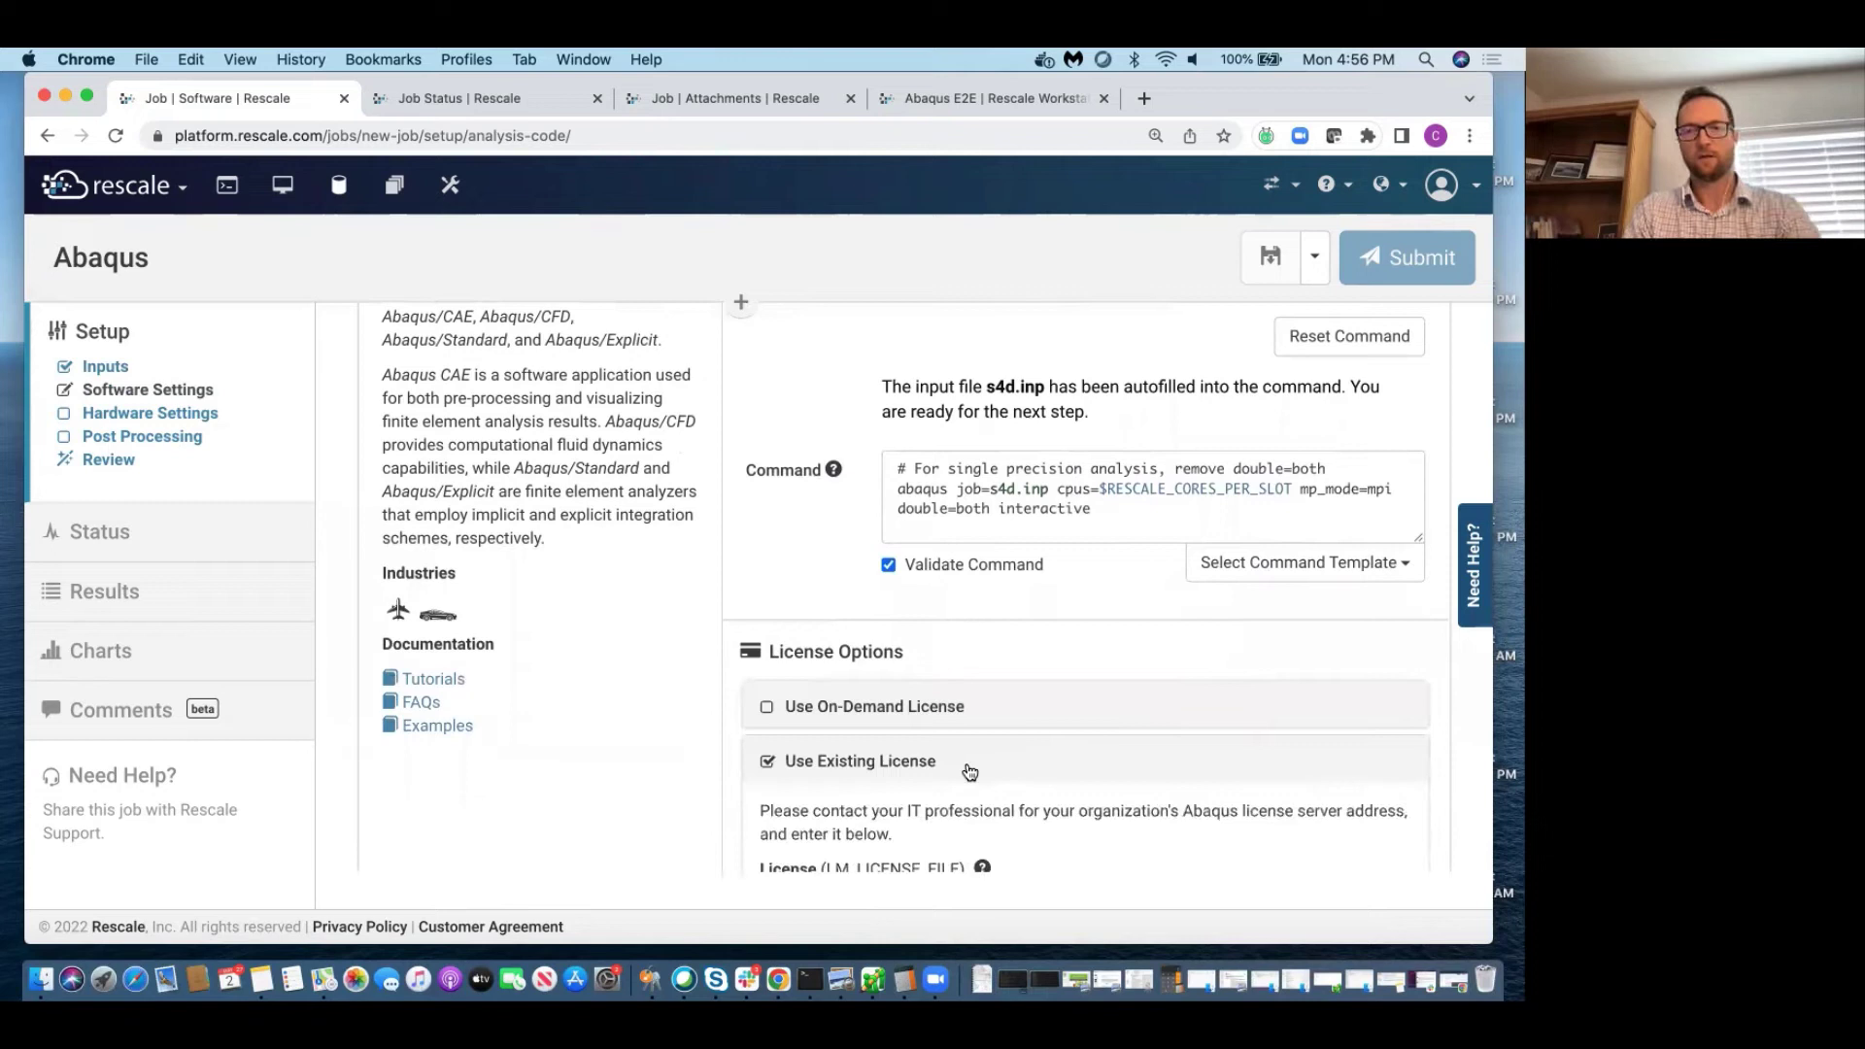
scroll(947, 728, "down", 3)
left_click(938, 680)
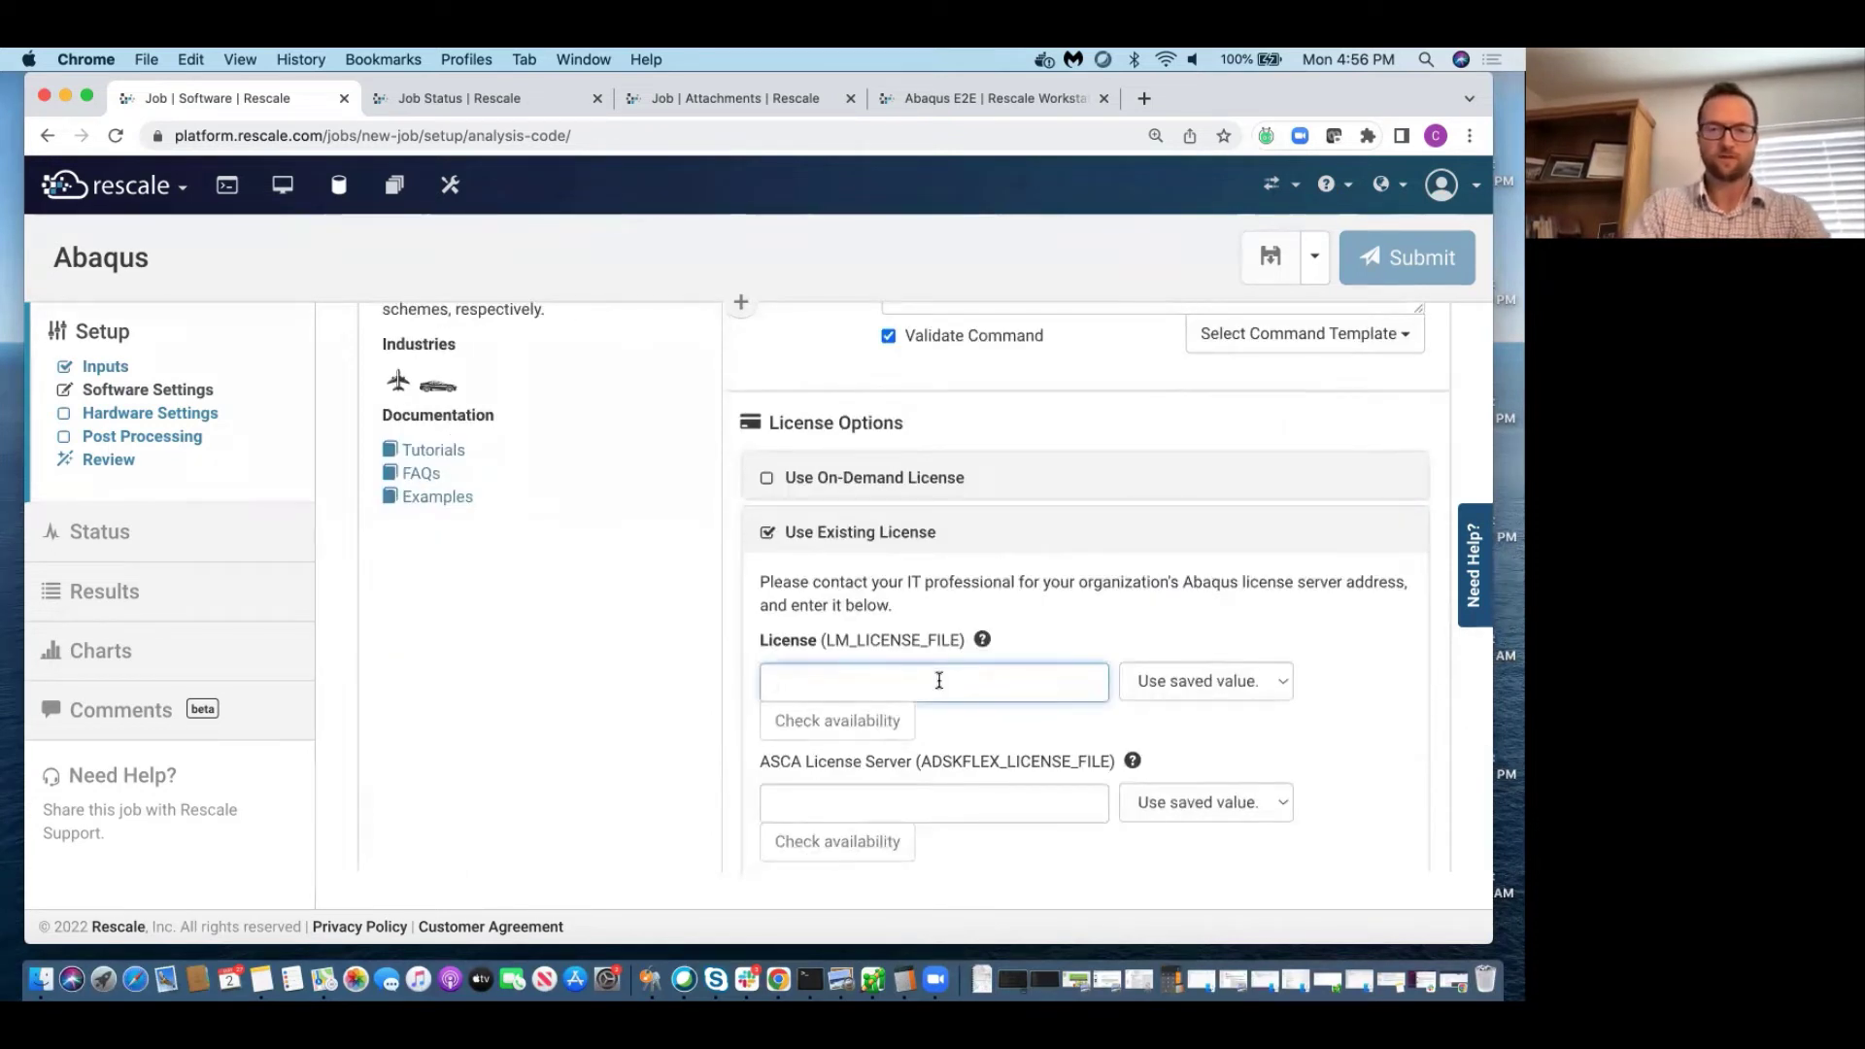
key("super+v")
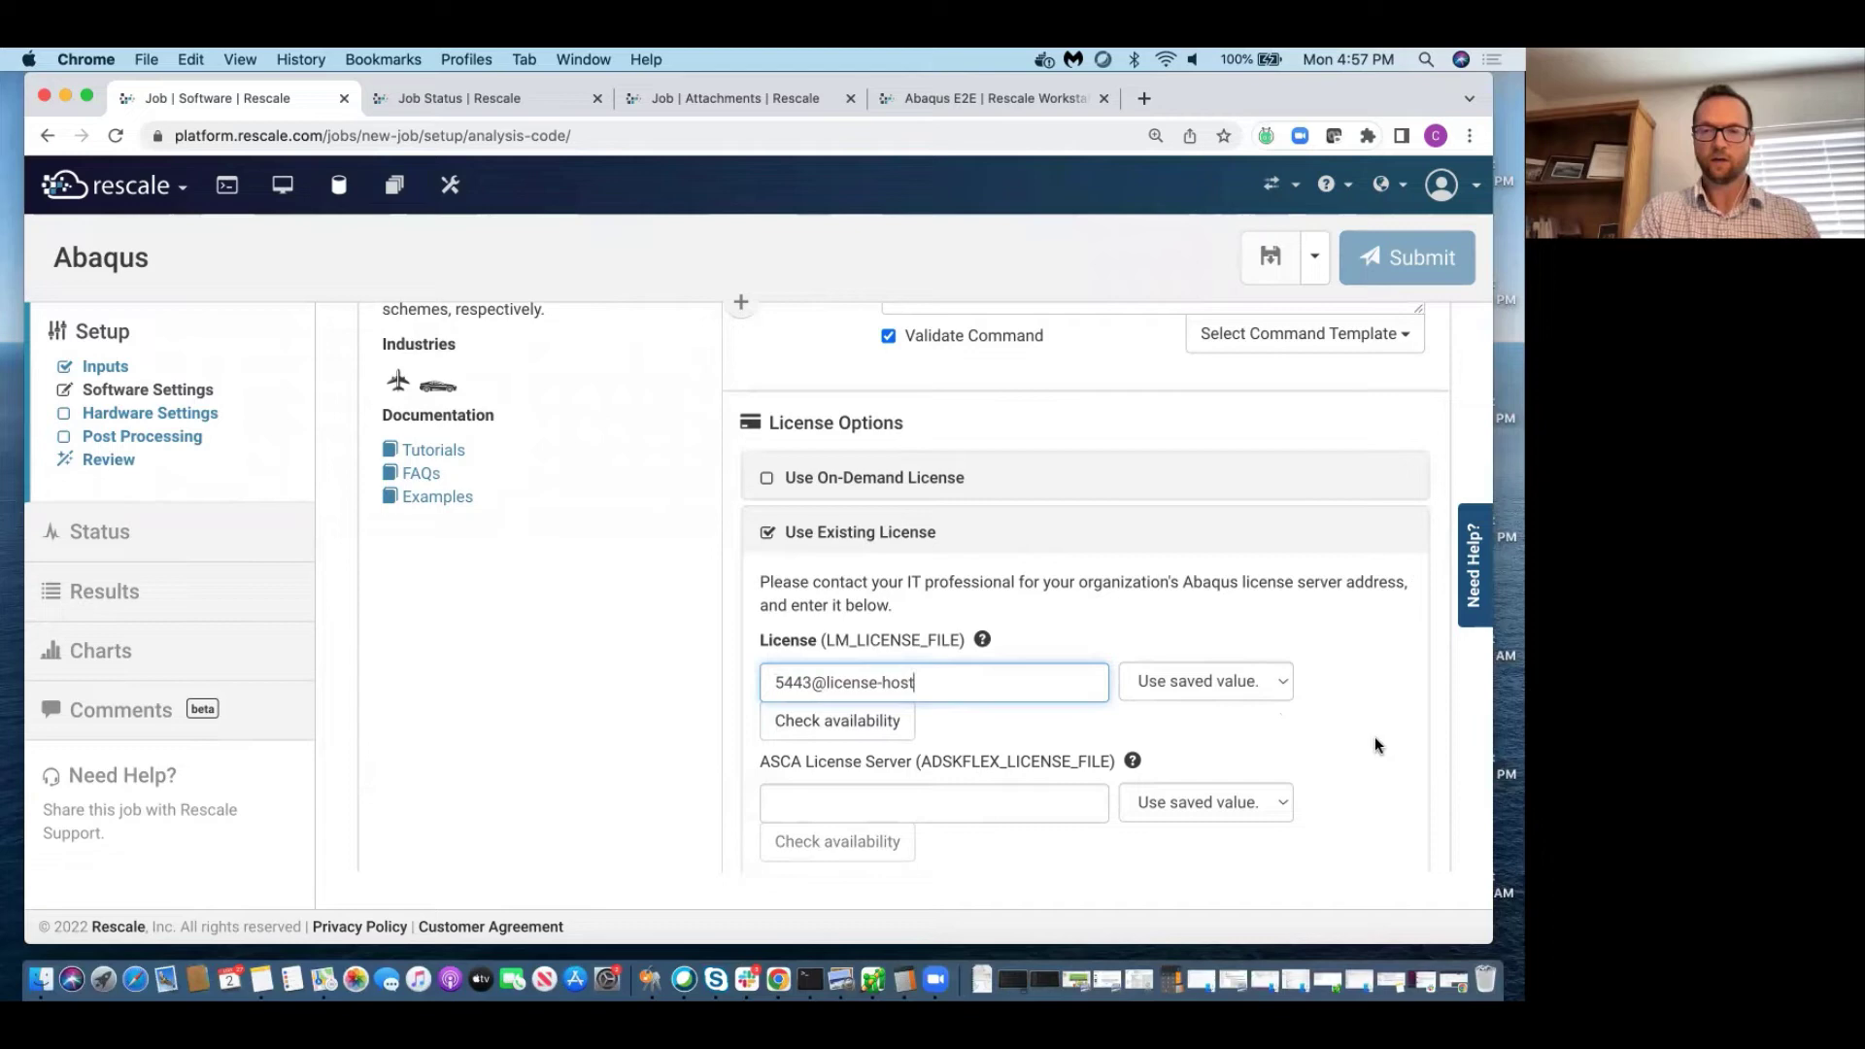
scroll(1375, 738, "down", 3)
Pick the Chromium coretype from Large Memory coretypes with on-demand priority pricing.
left_click(1419, 851)
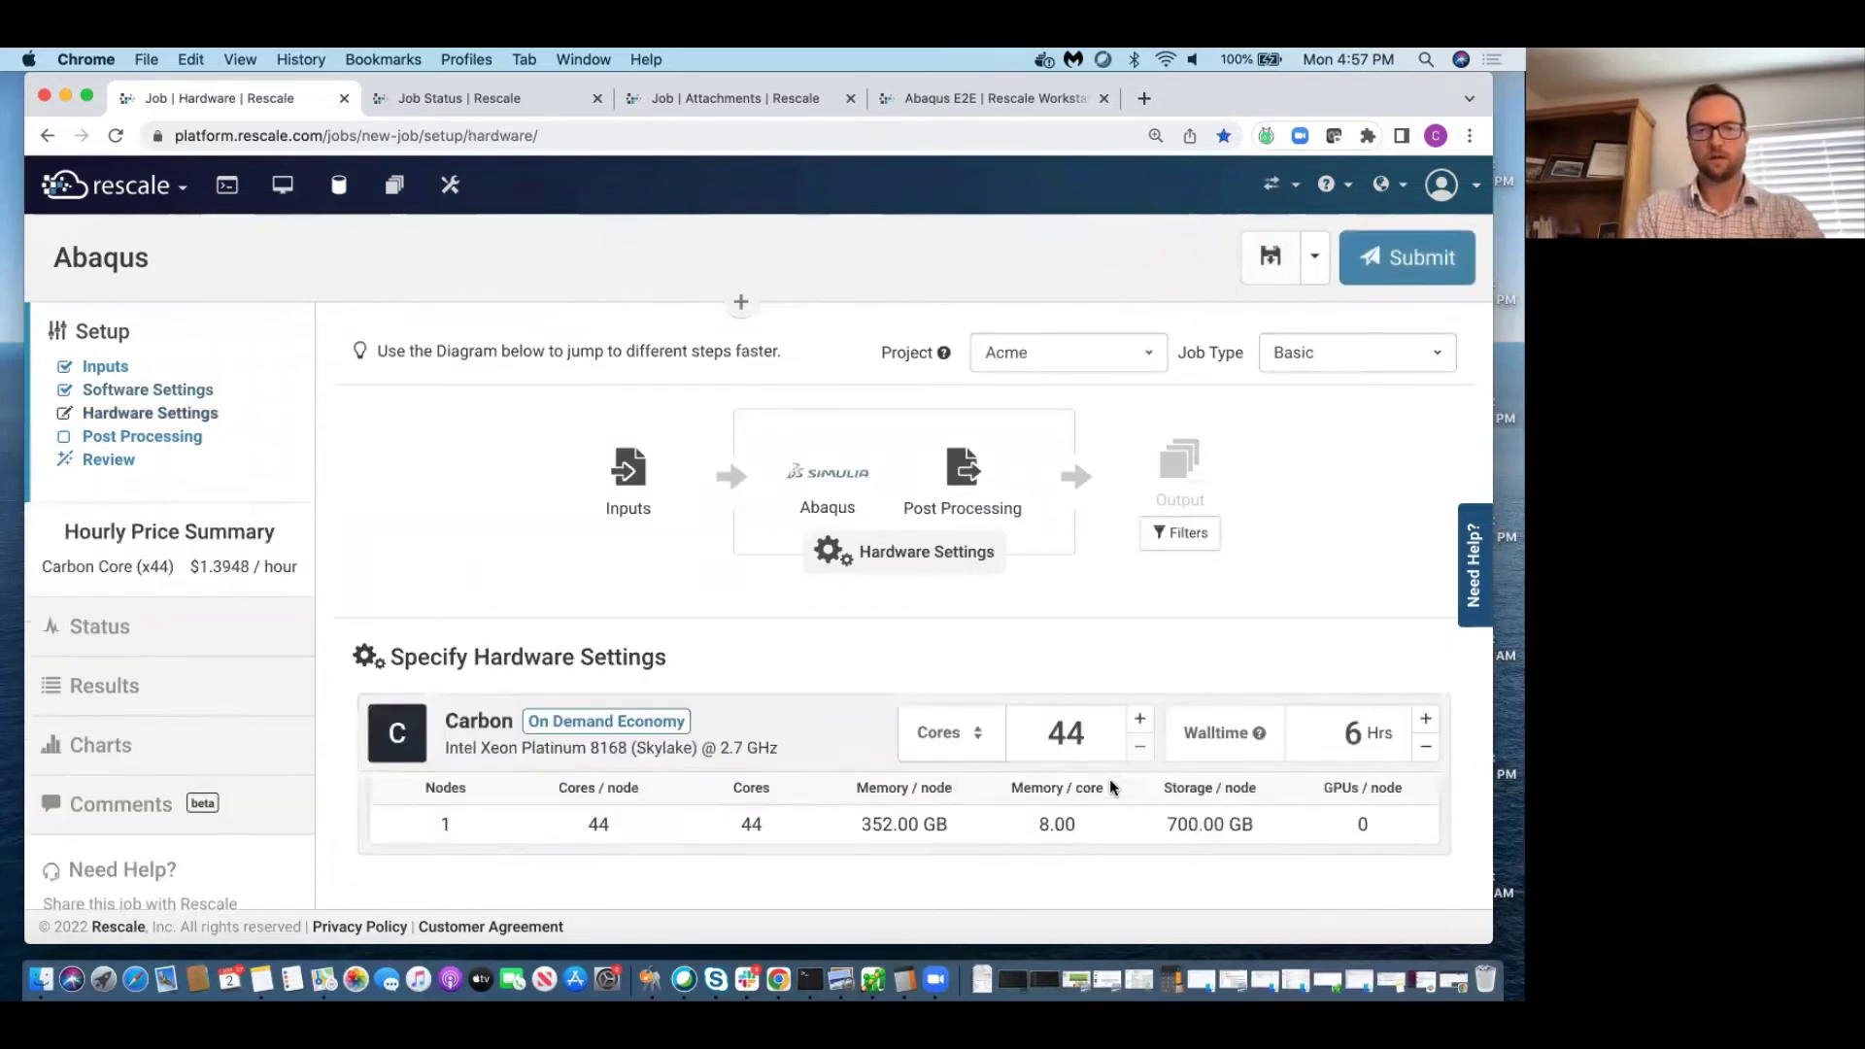
scroll(1082, 806, "down", 3)
scroll(1068, 814, "down", 2)
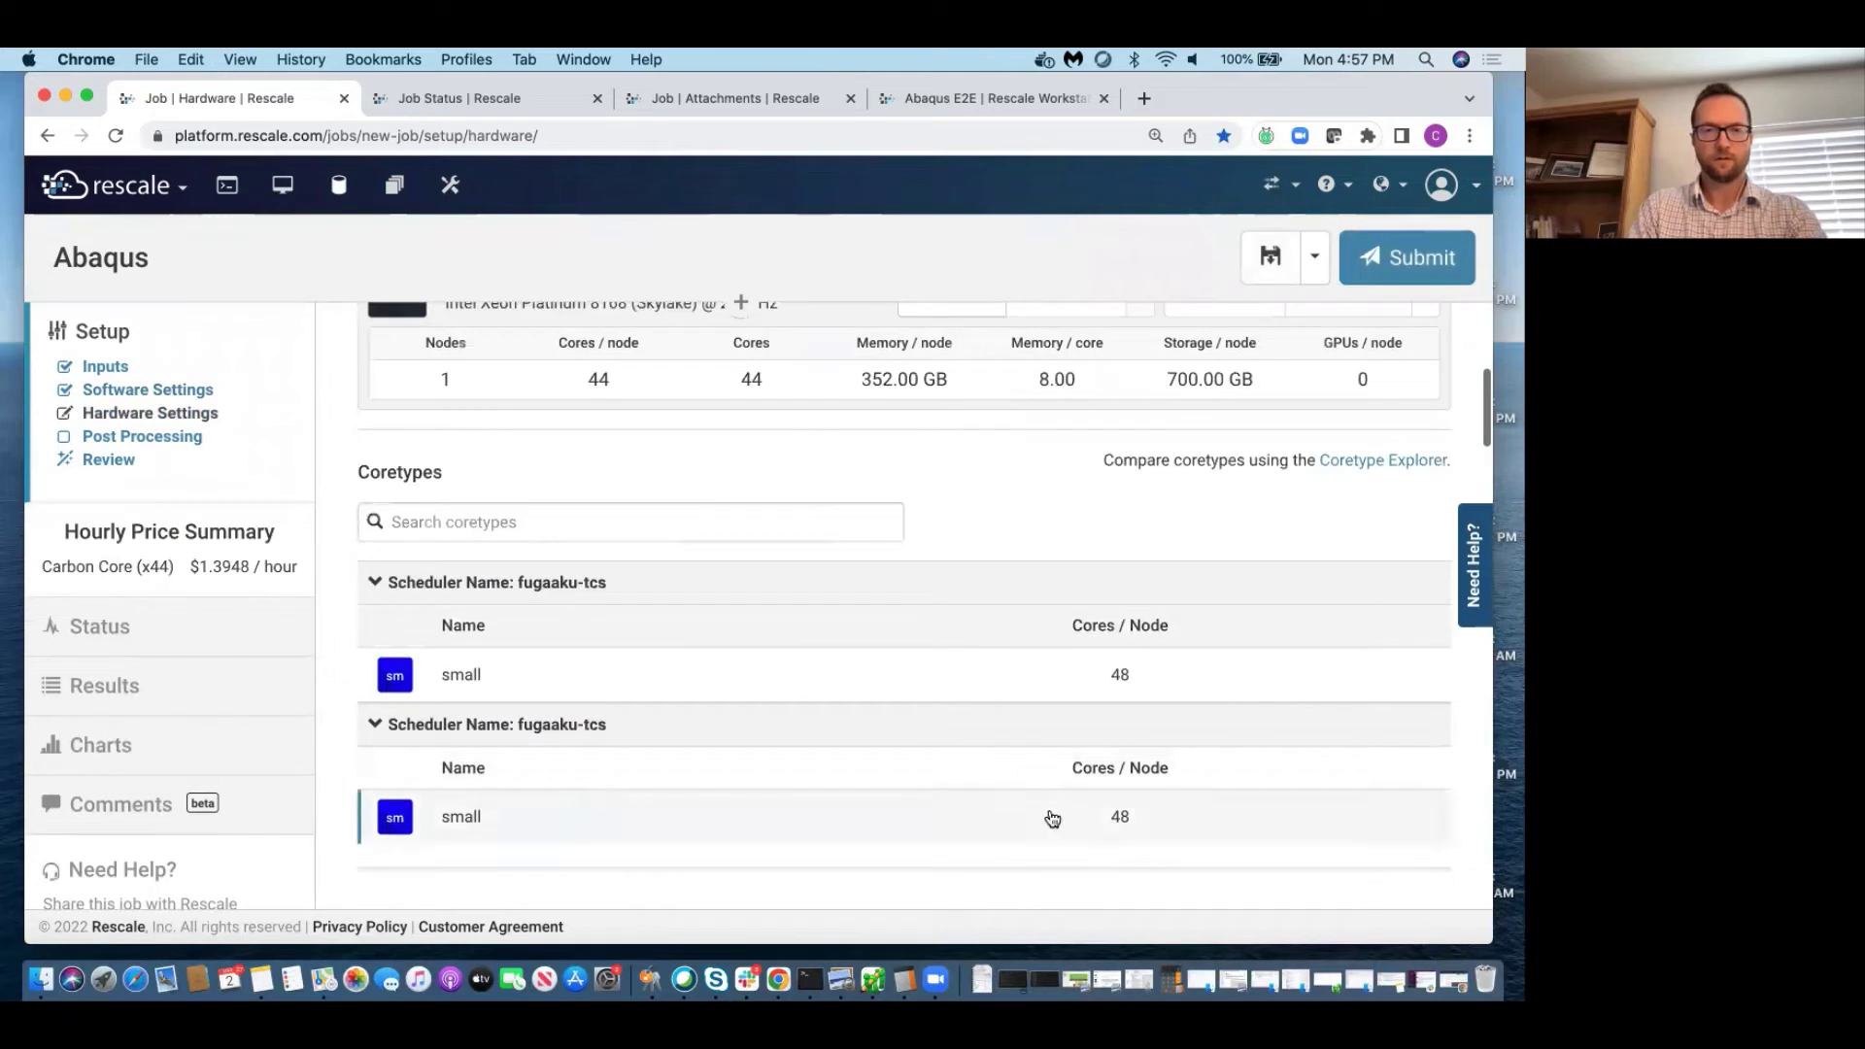
left_click(470, 612)
left_click(466, 626)
left_click(446, 694)
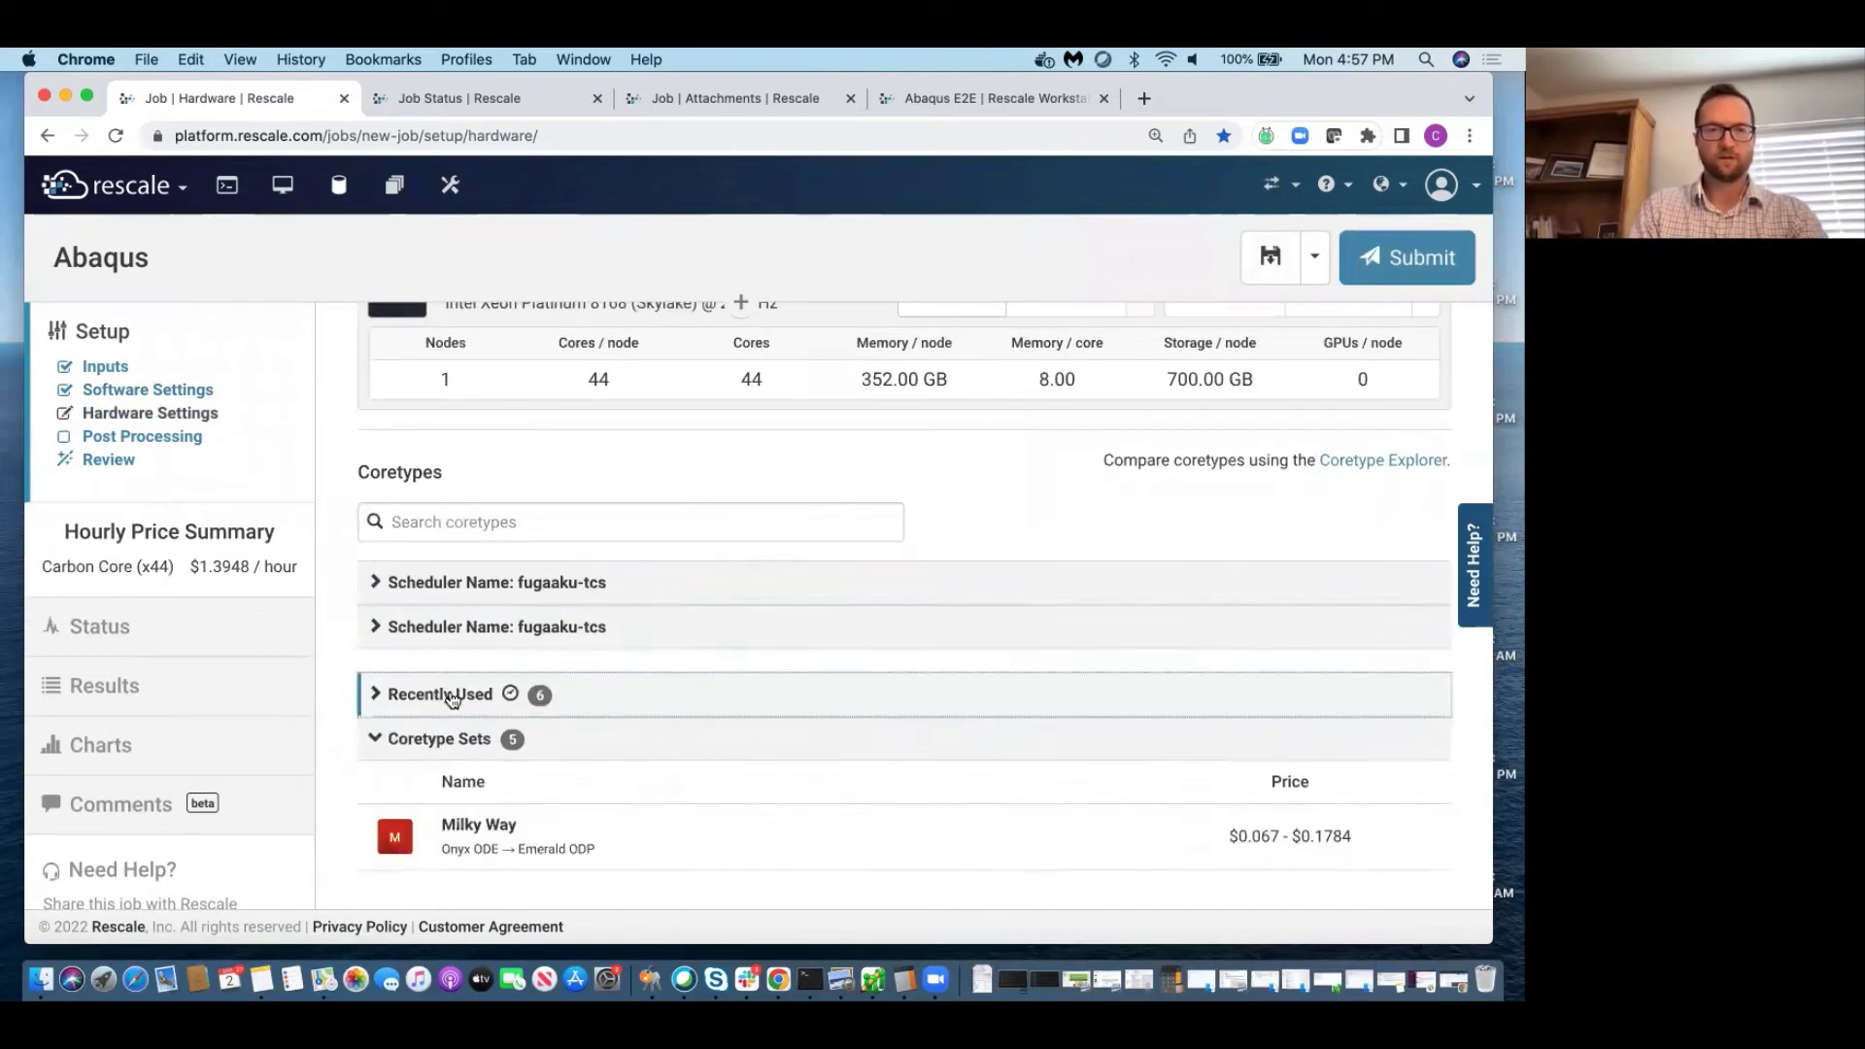
left_click(435, 743)
scroll(436, 748, "down", 2)
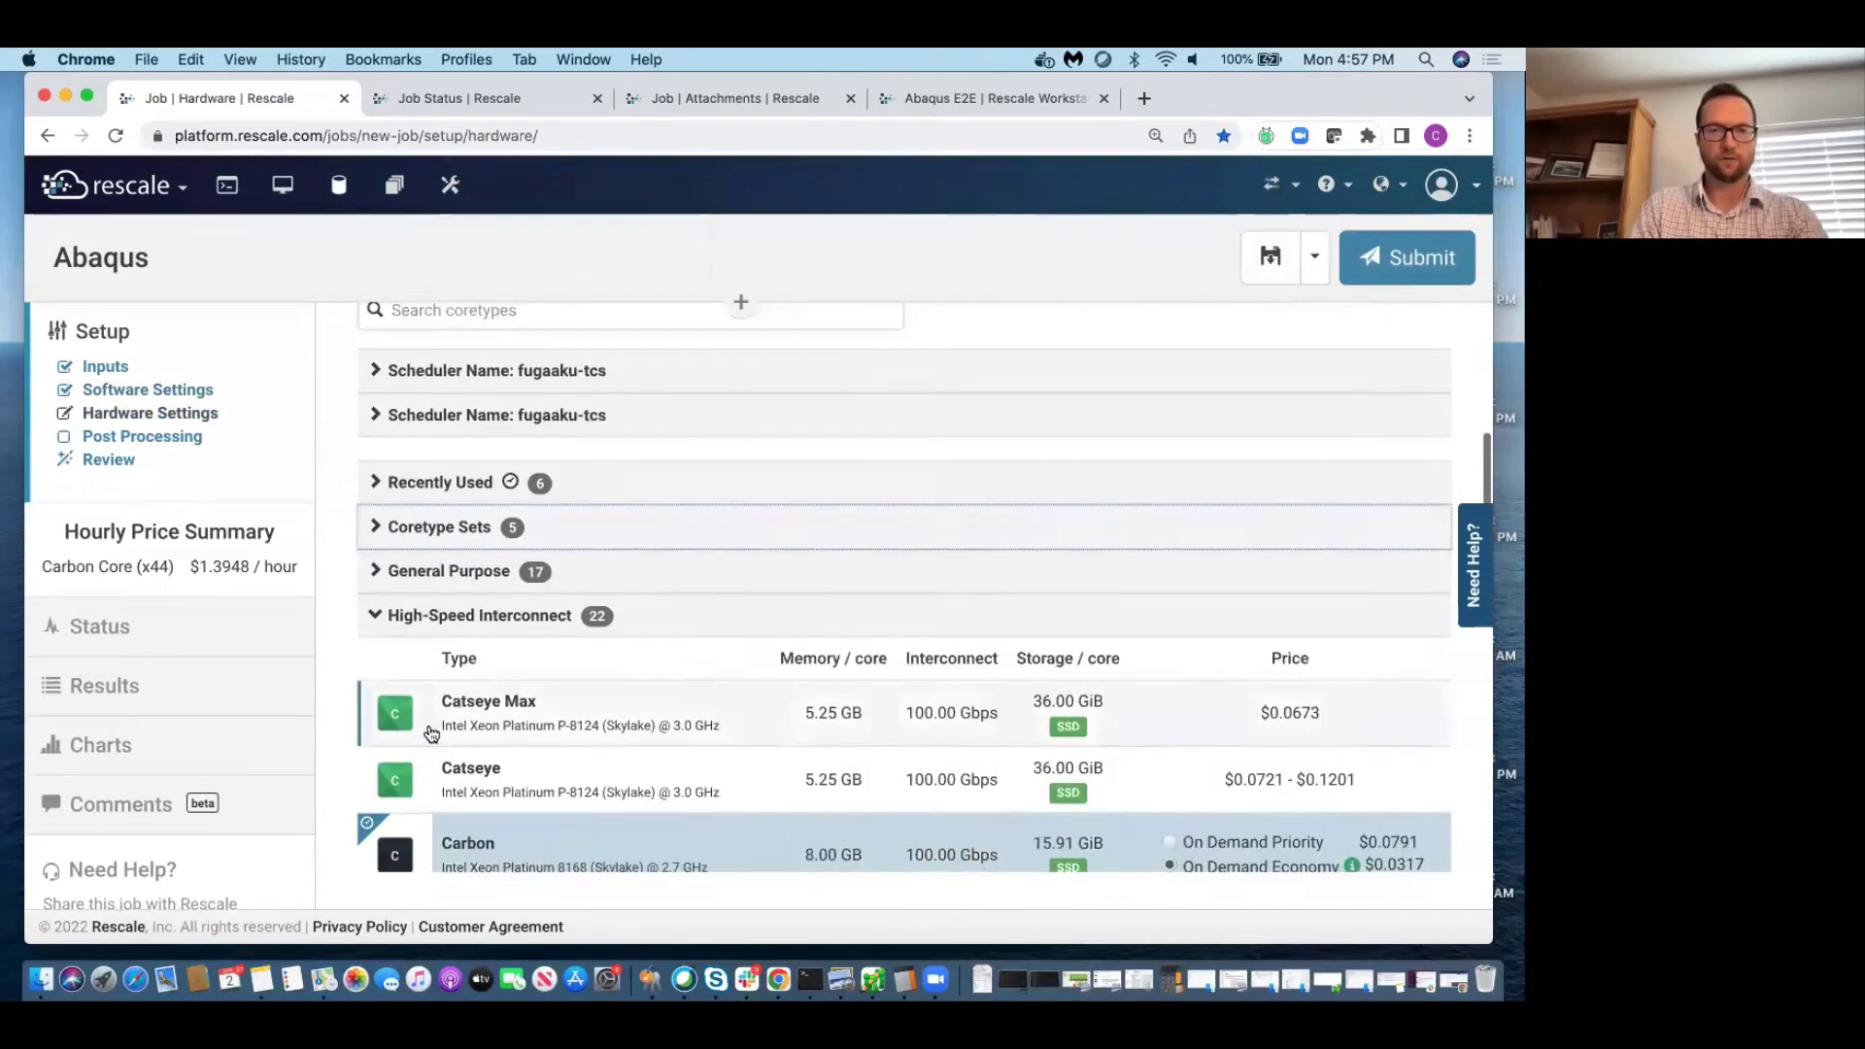
left_click(435, 616)
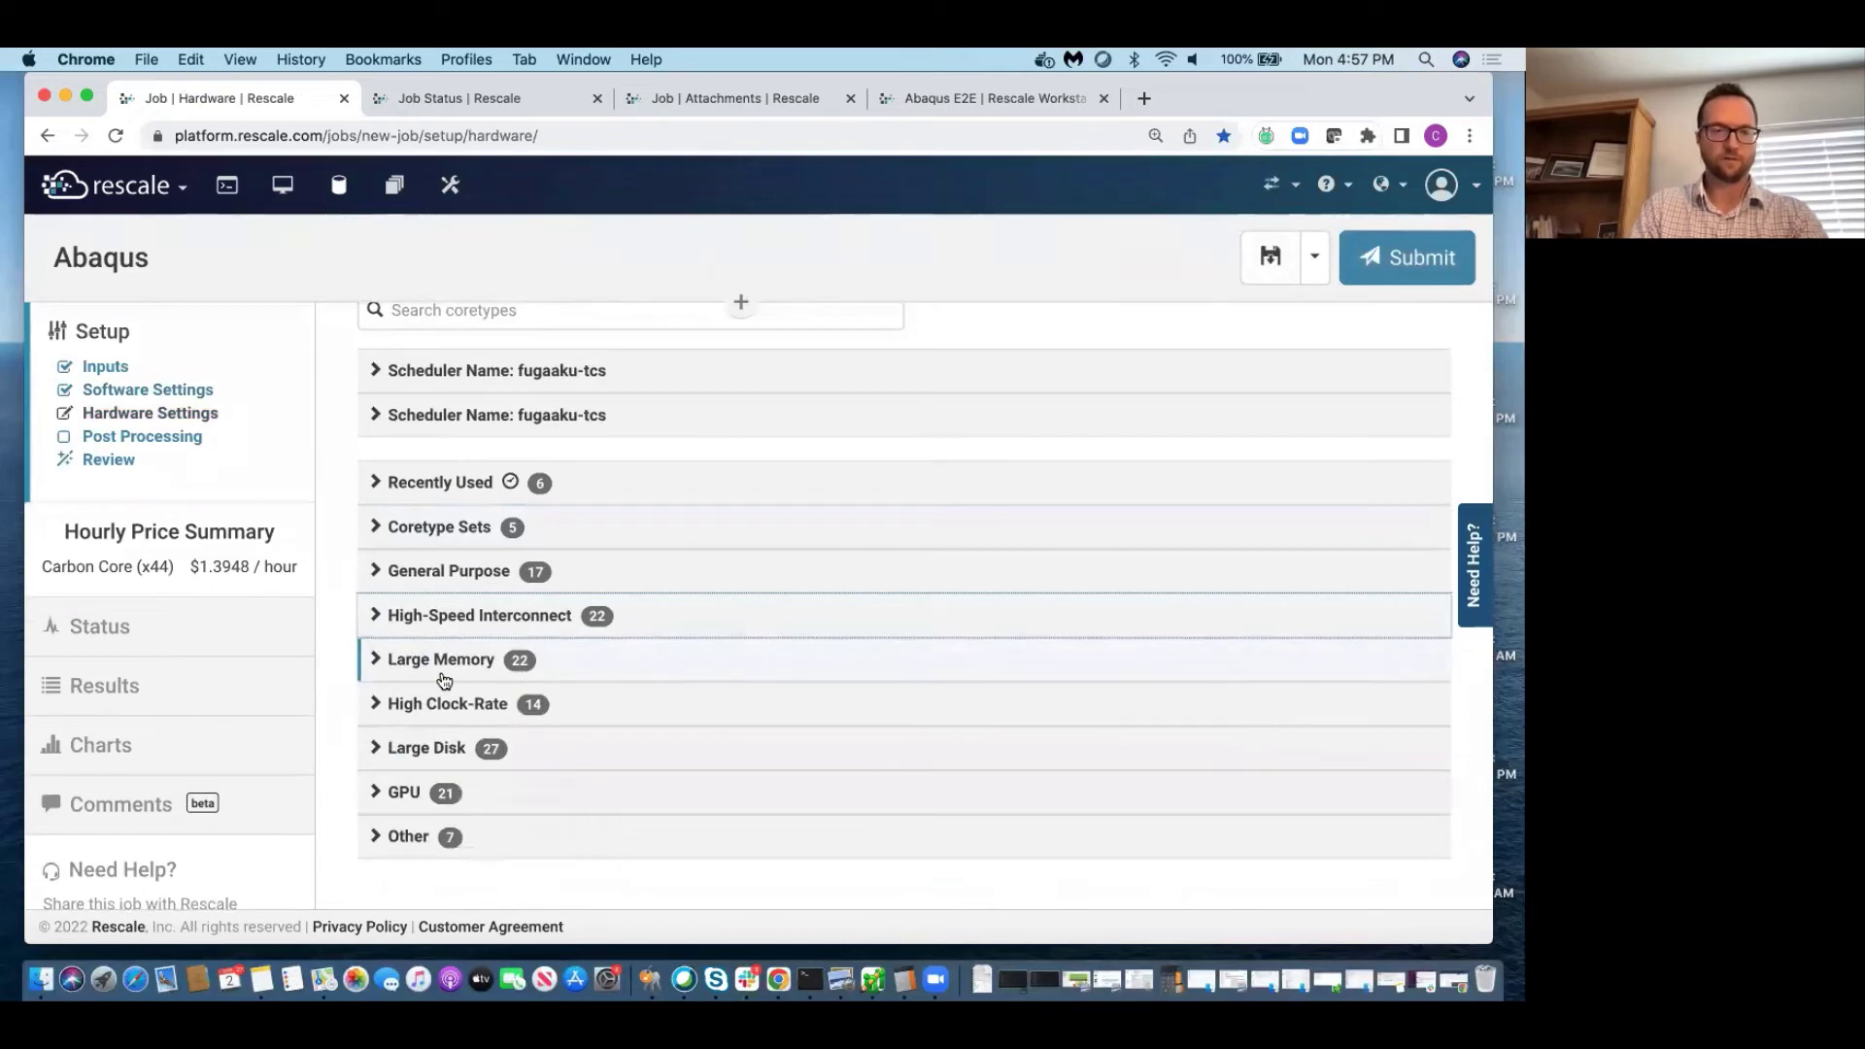
left_click(442, 670)
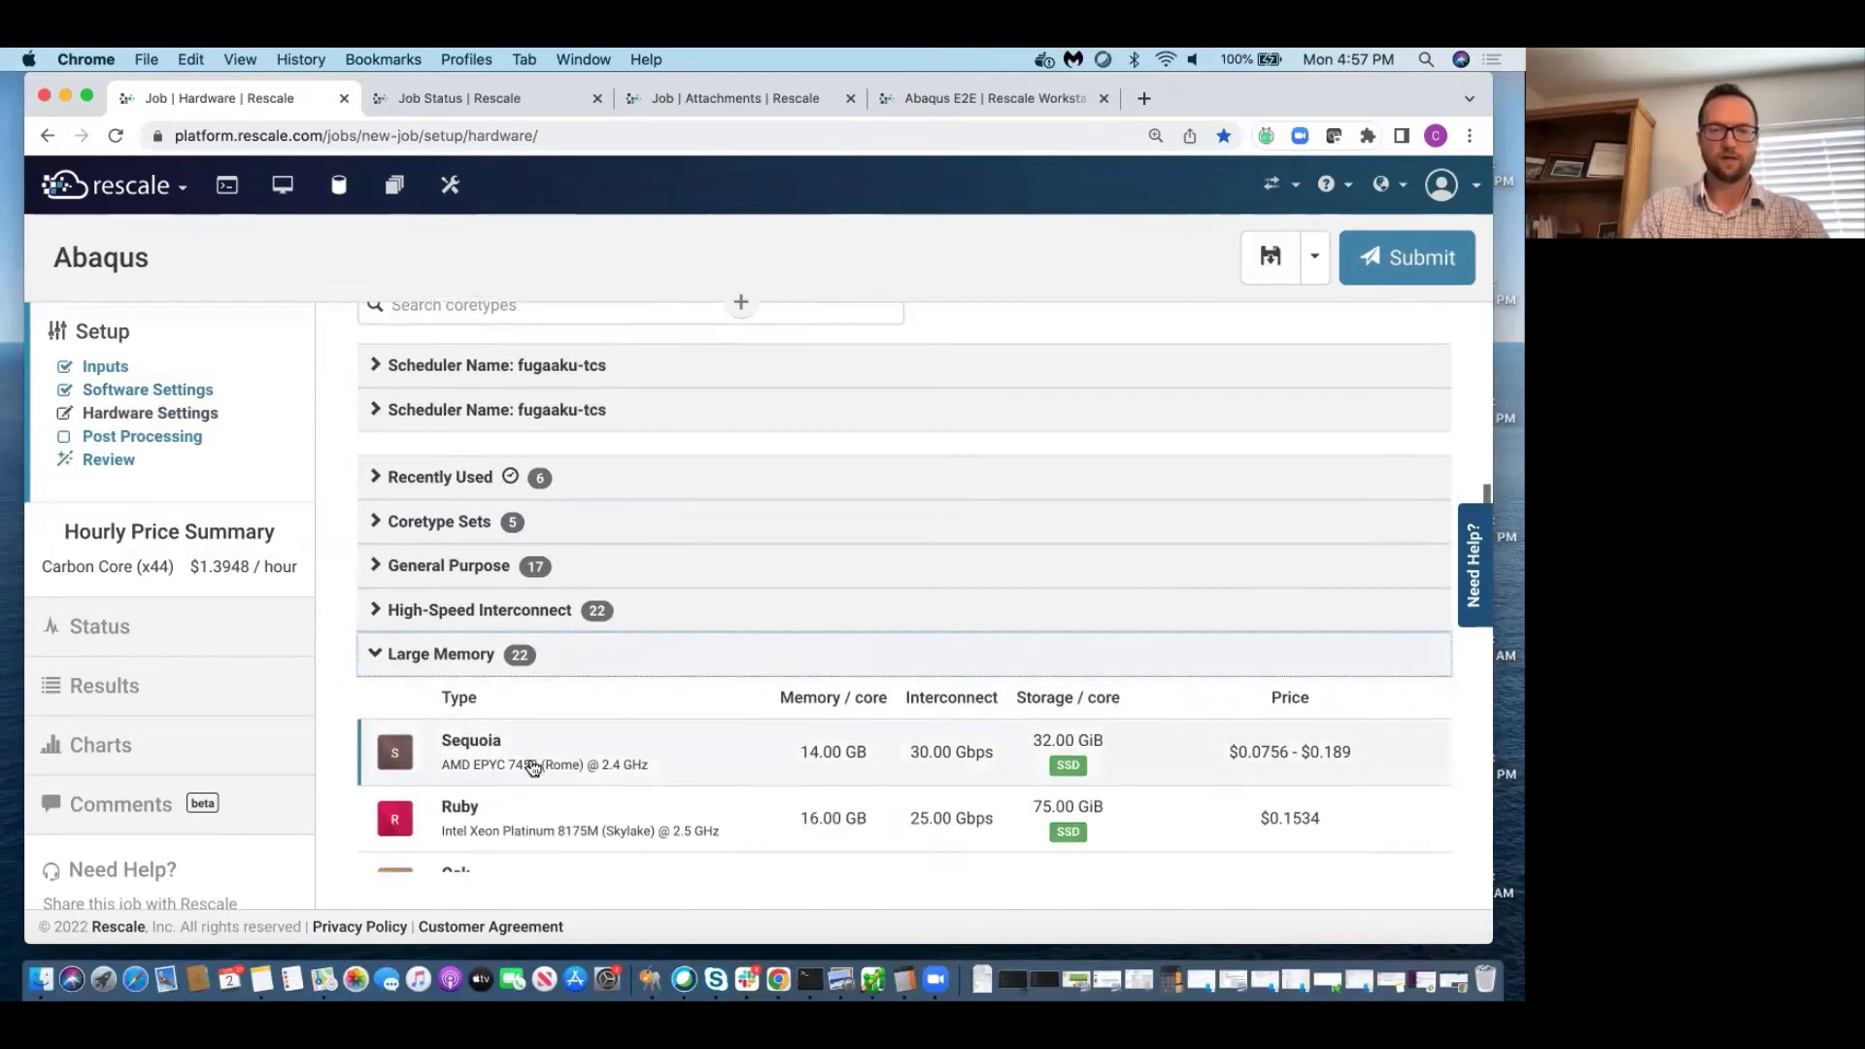
scroll(532, 768, "down", 3)
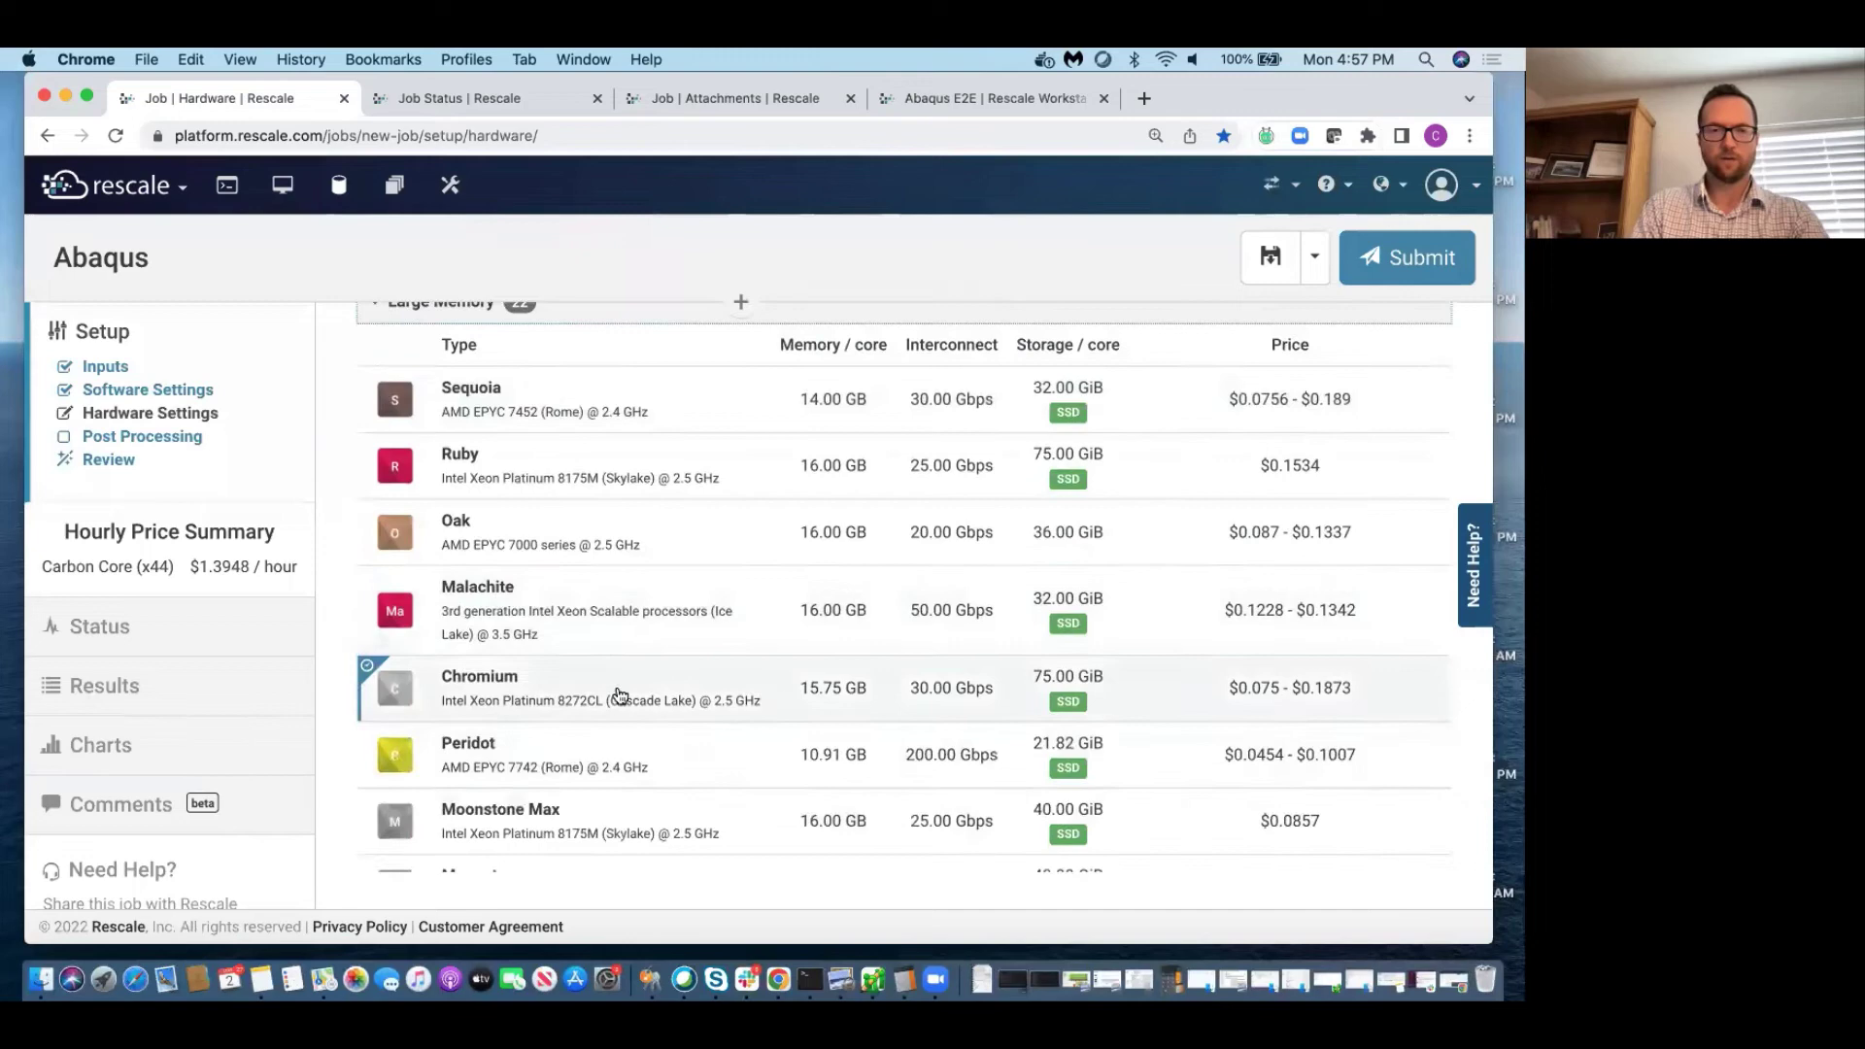
left_click(619, 693)
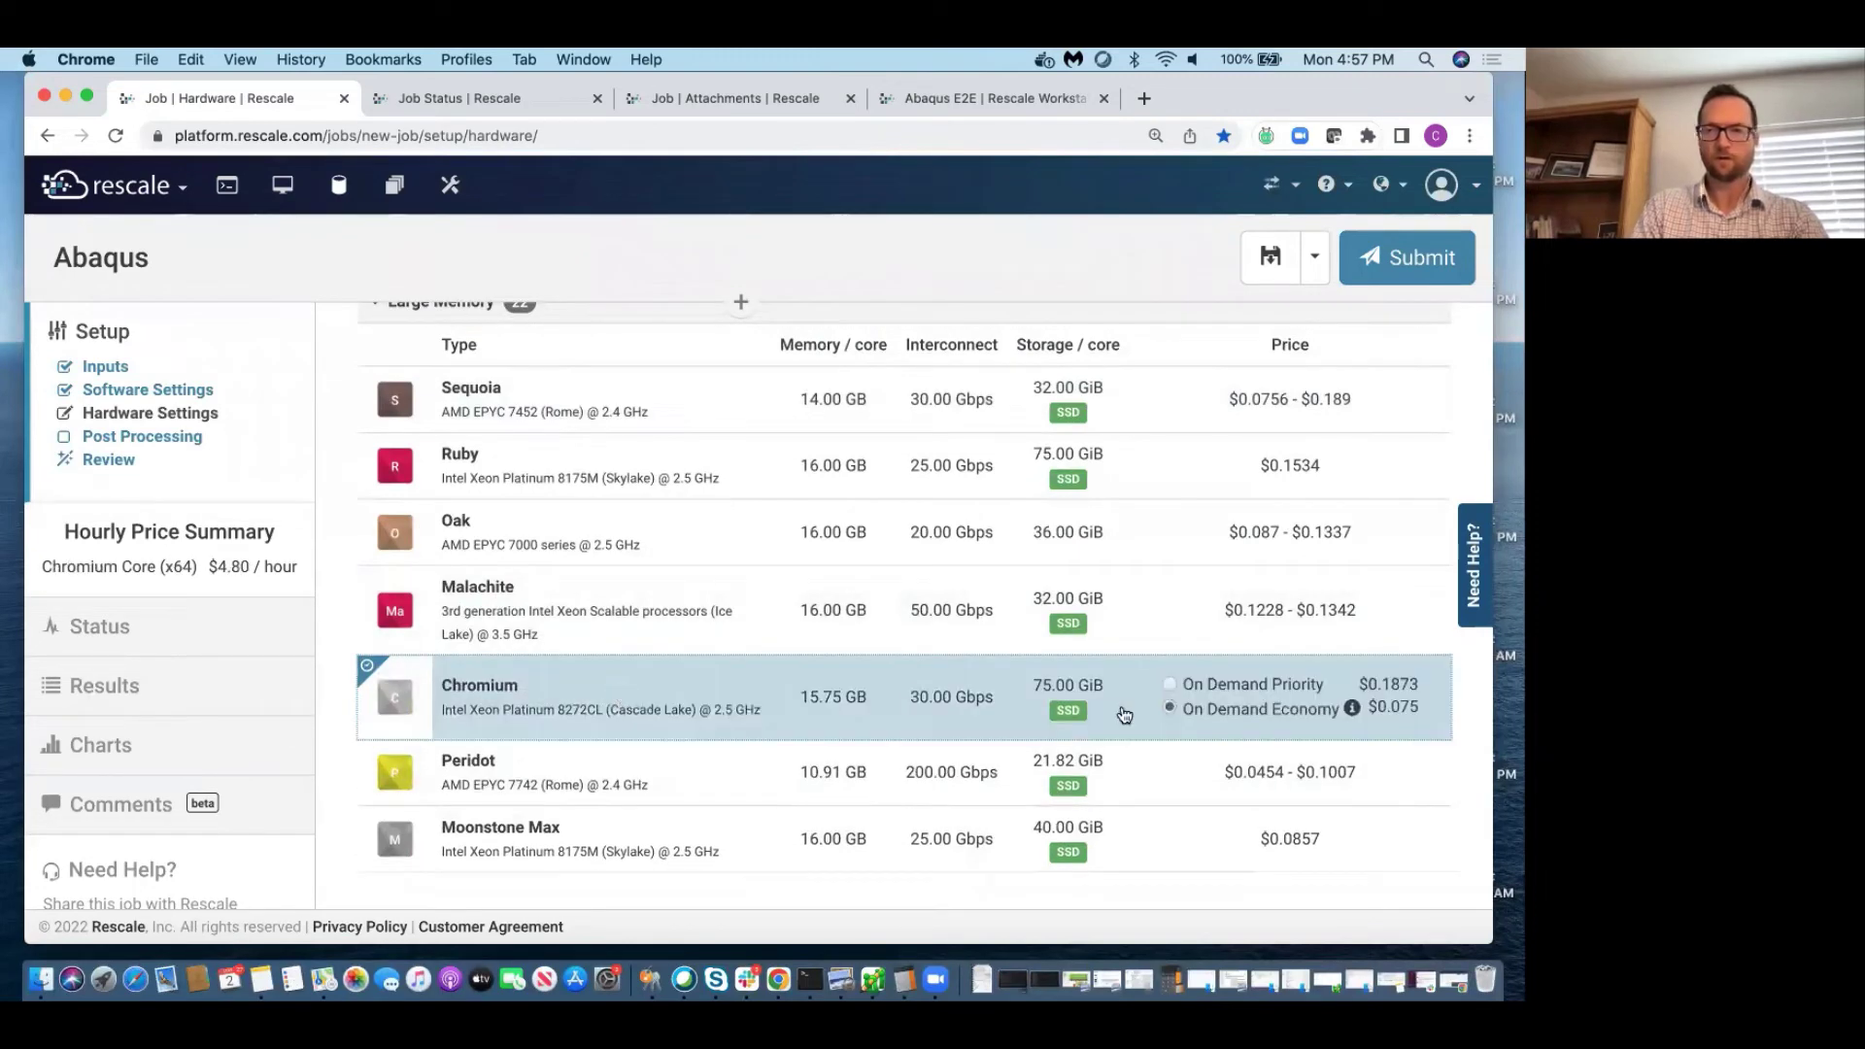
left_click(1195, 683)
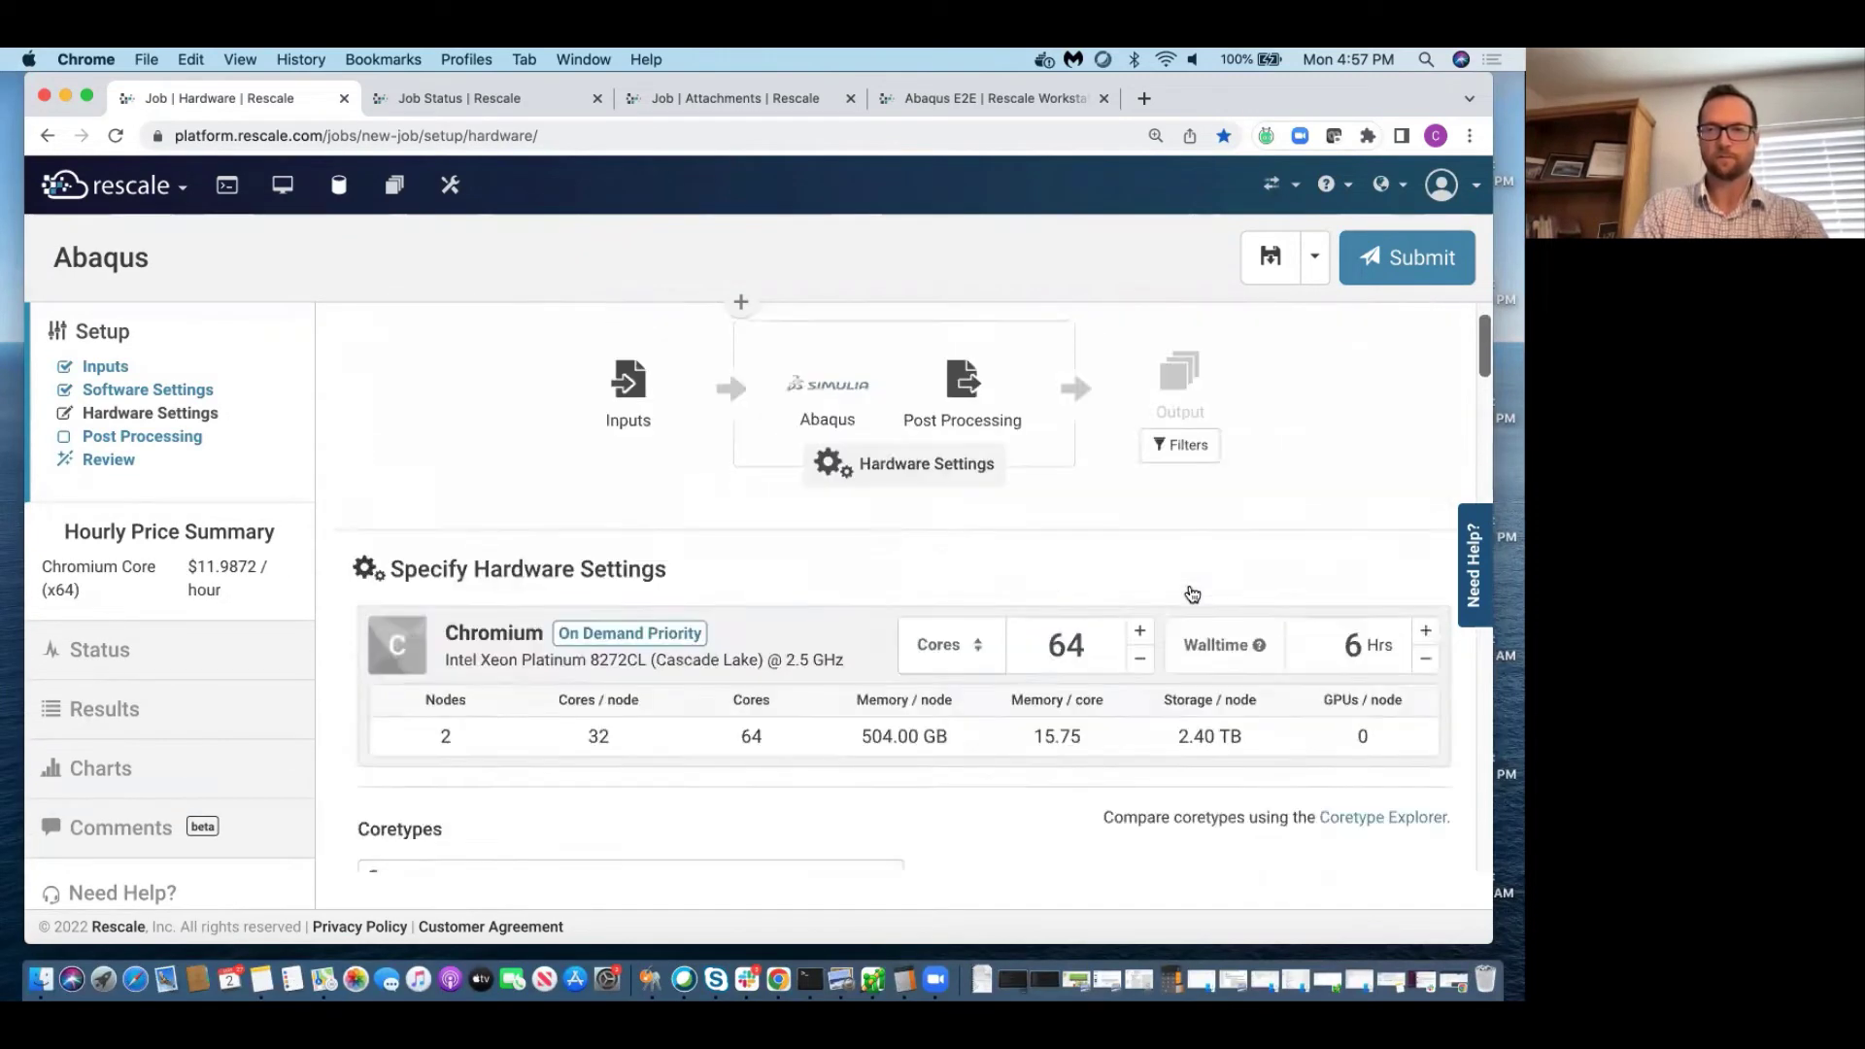
Set Chromium to 32 cores on one node and select the walltime hours.
left_click(1148, 742)
left_click(1147, 744)
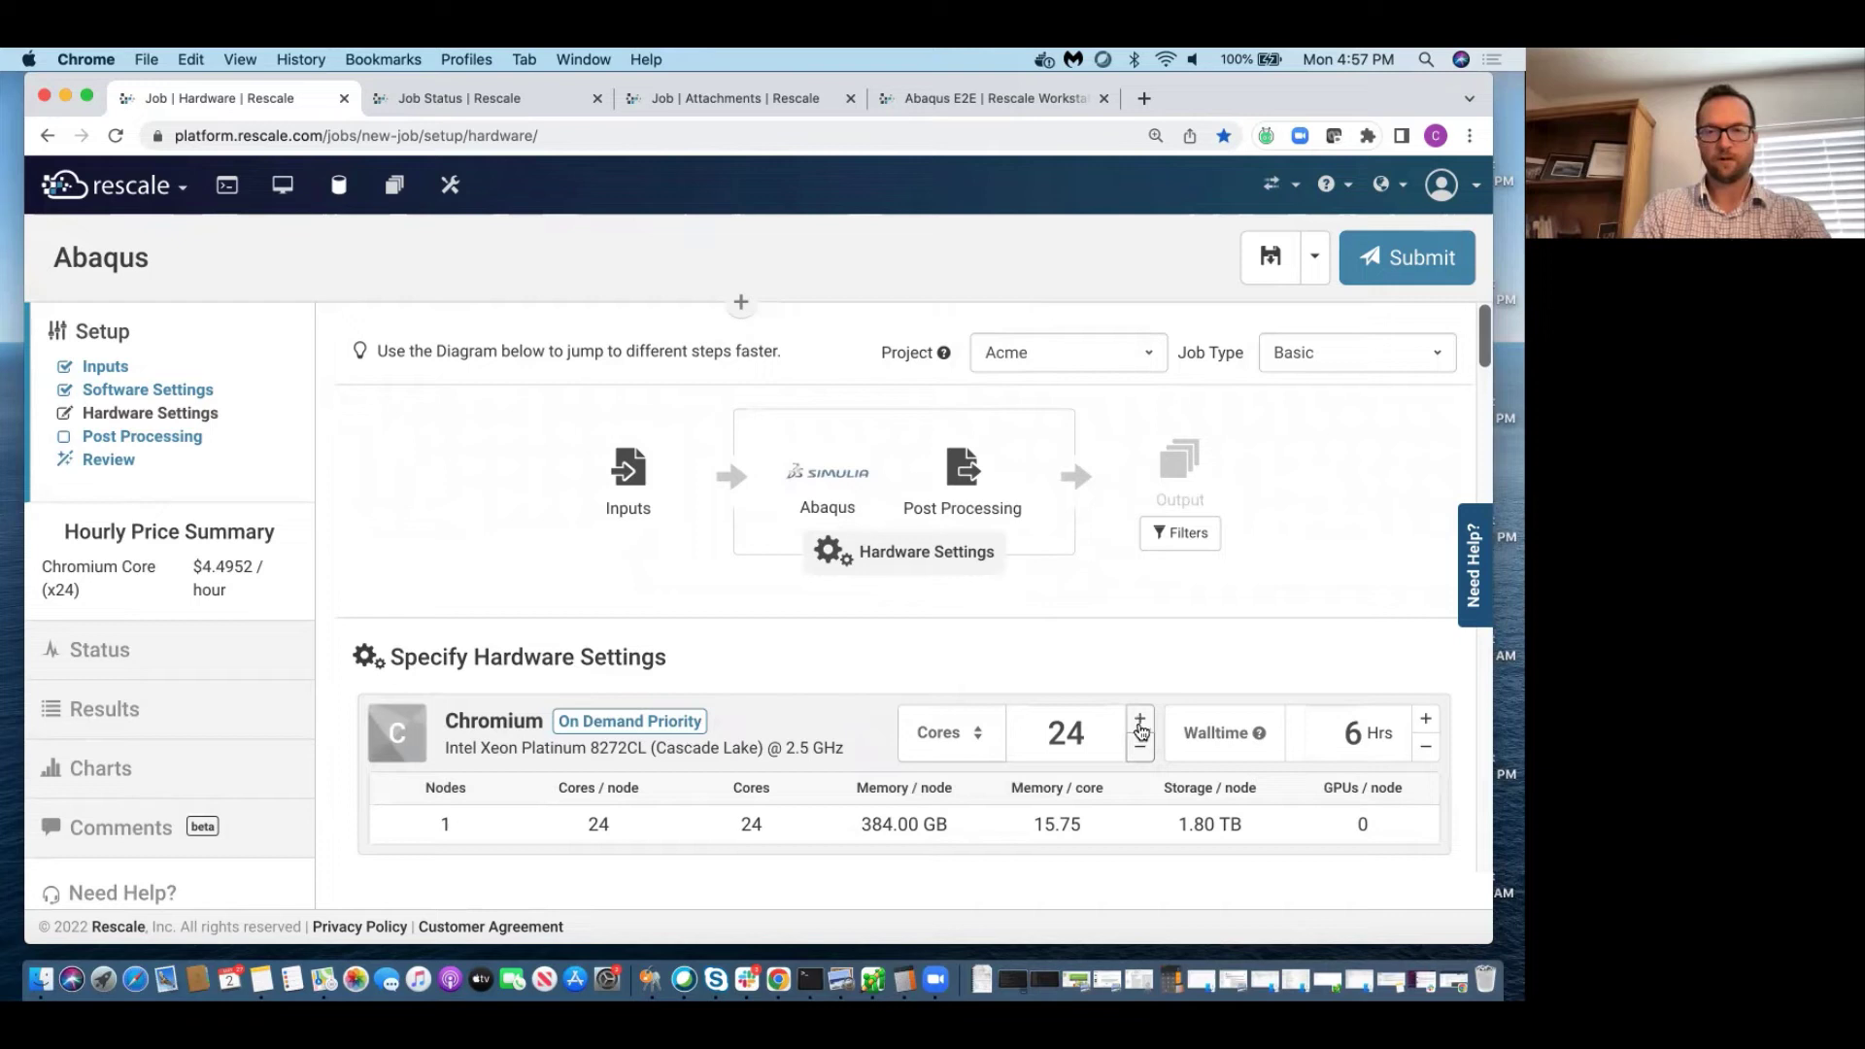
left_click(1140, 724)
left_click(1140, 723)
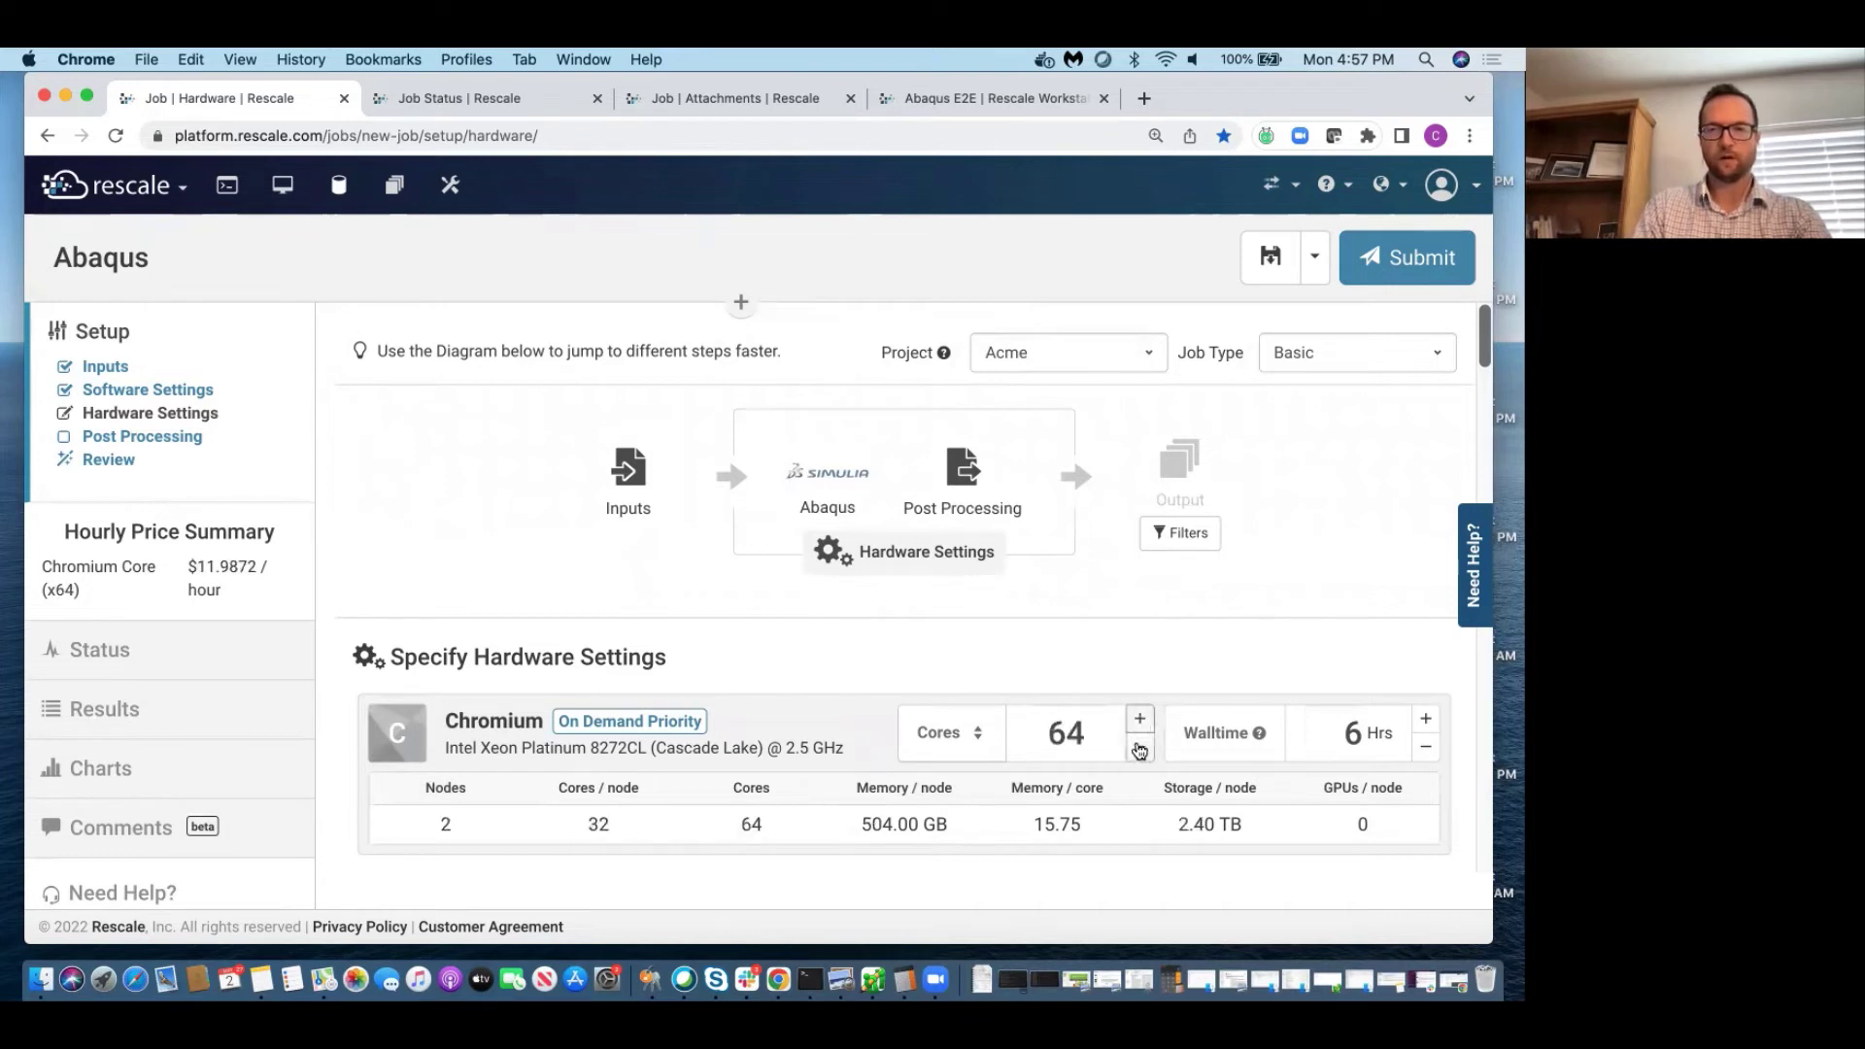
left_click(1139, 749)
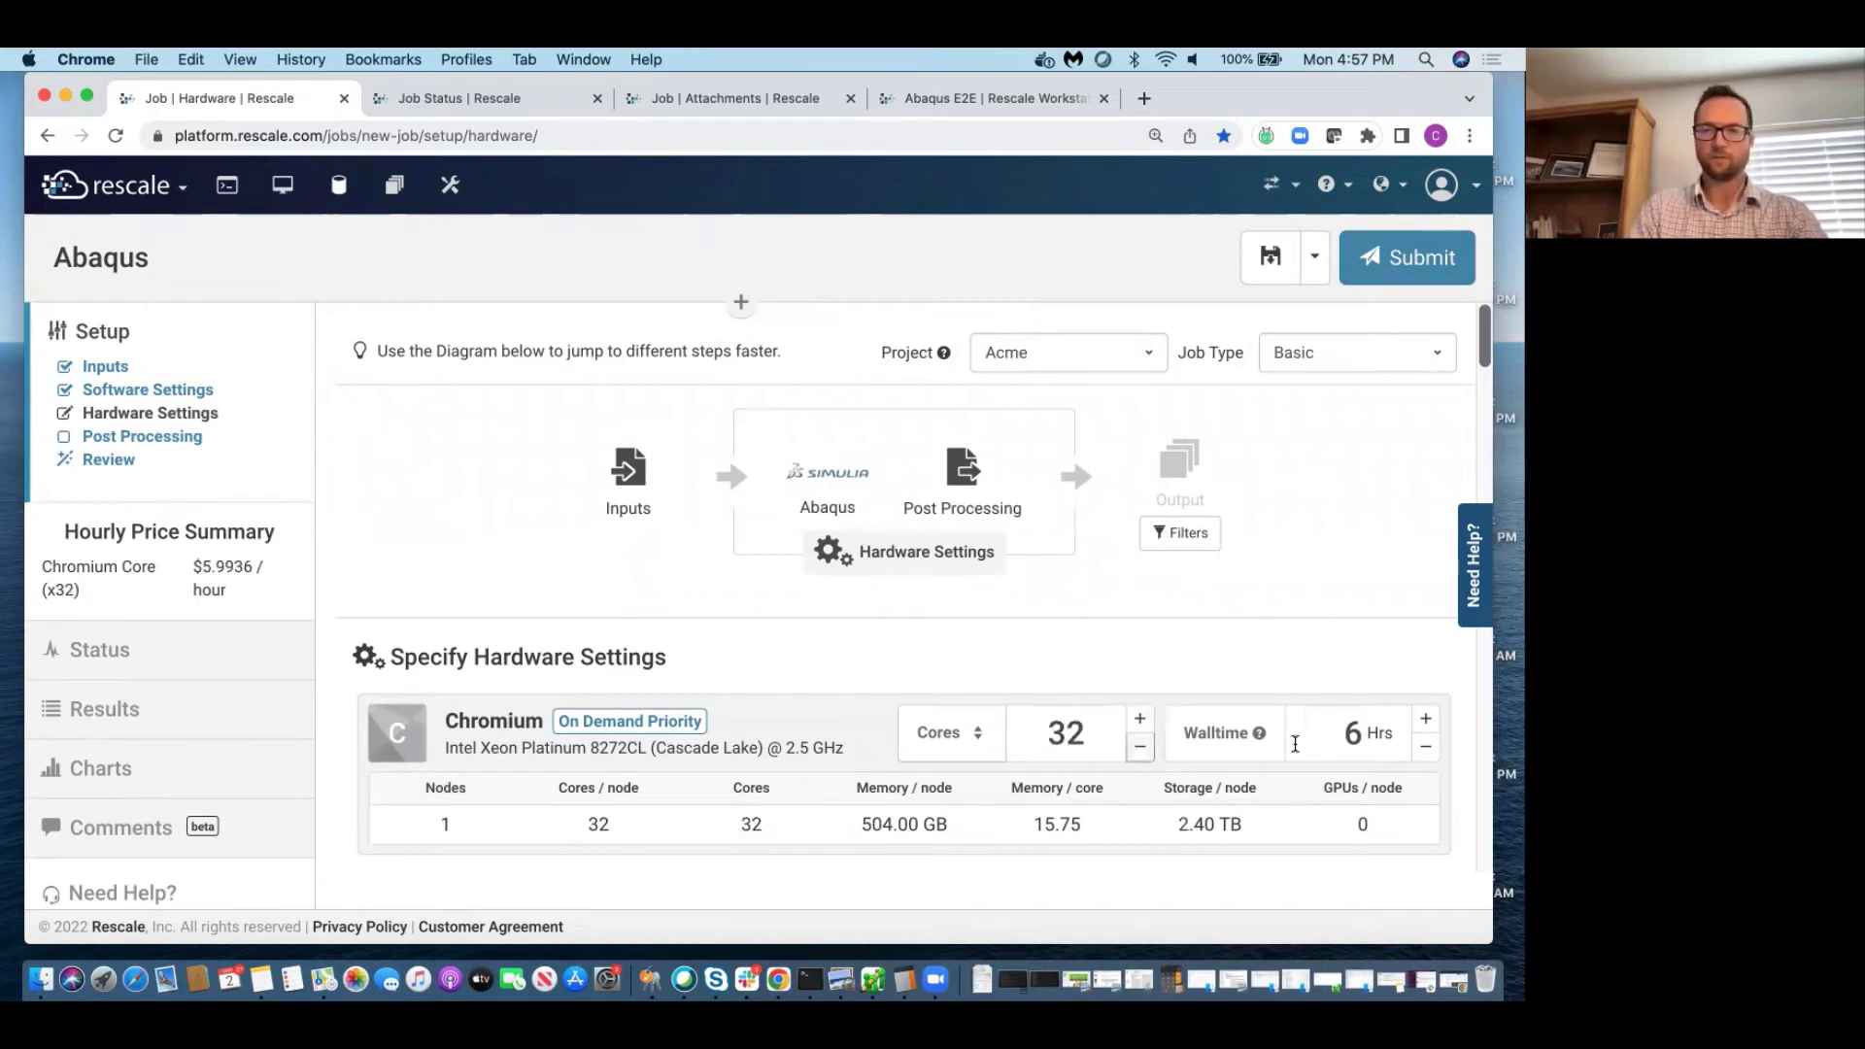
double_click(1350, 726)
Set the walltime to 1 hour, submit the job, and view the cloned s4 job's status.
type("1")
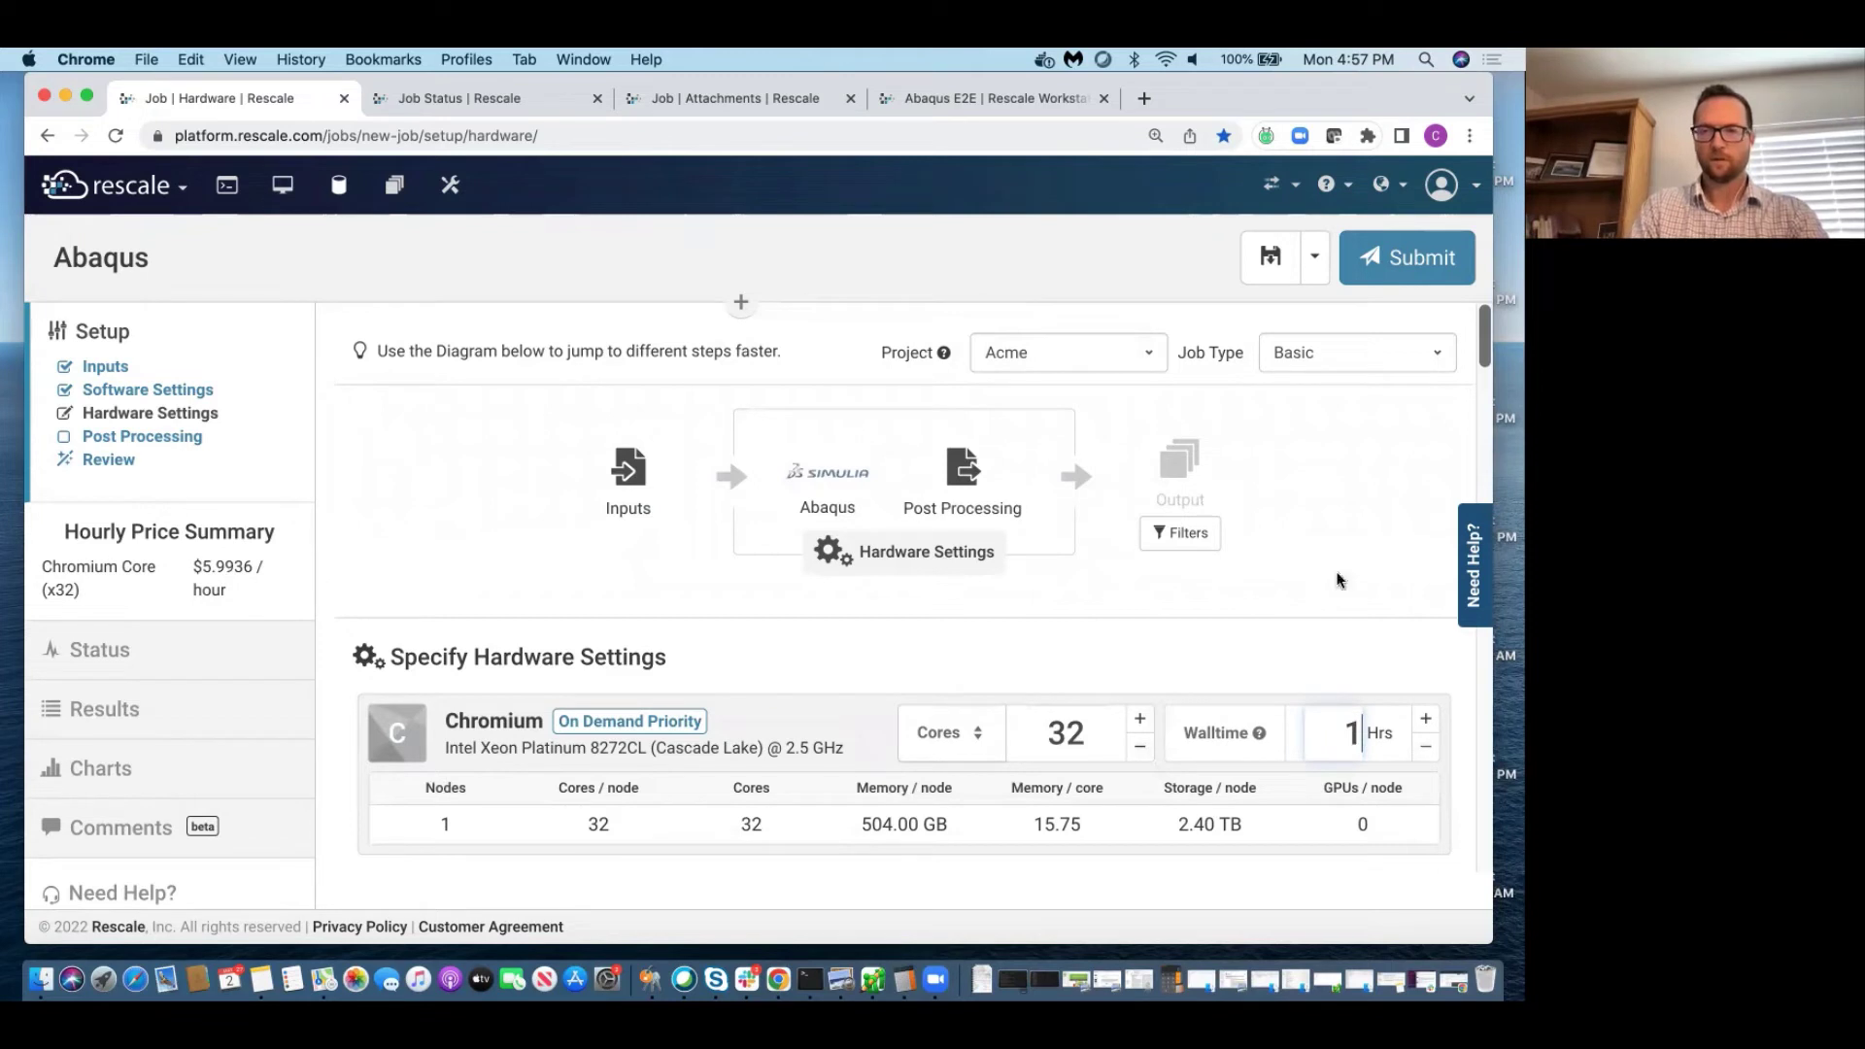
left_click(1384, 257)
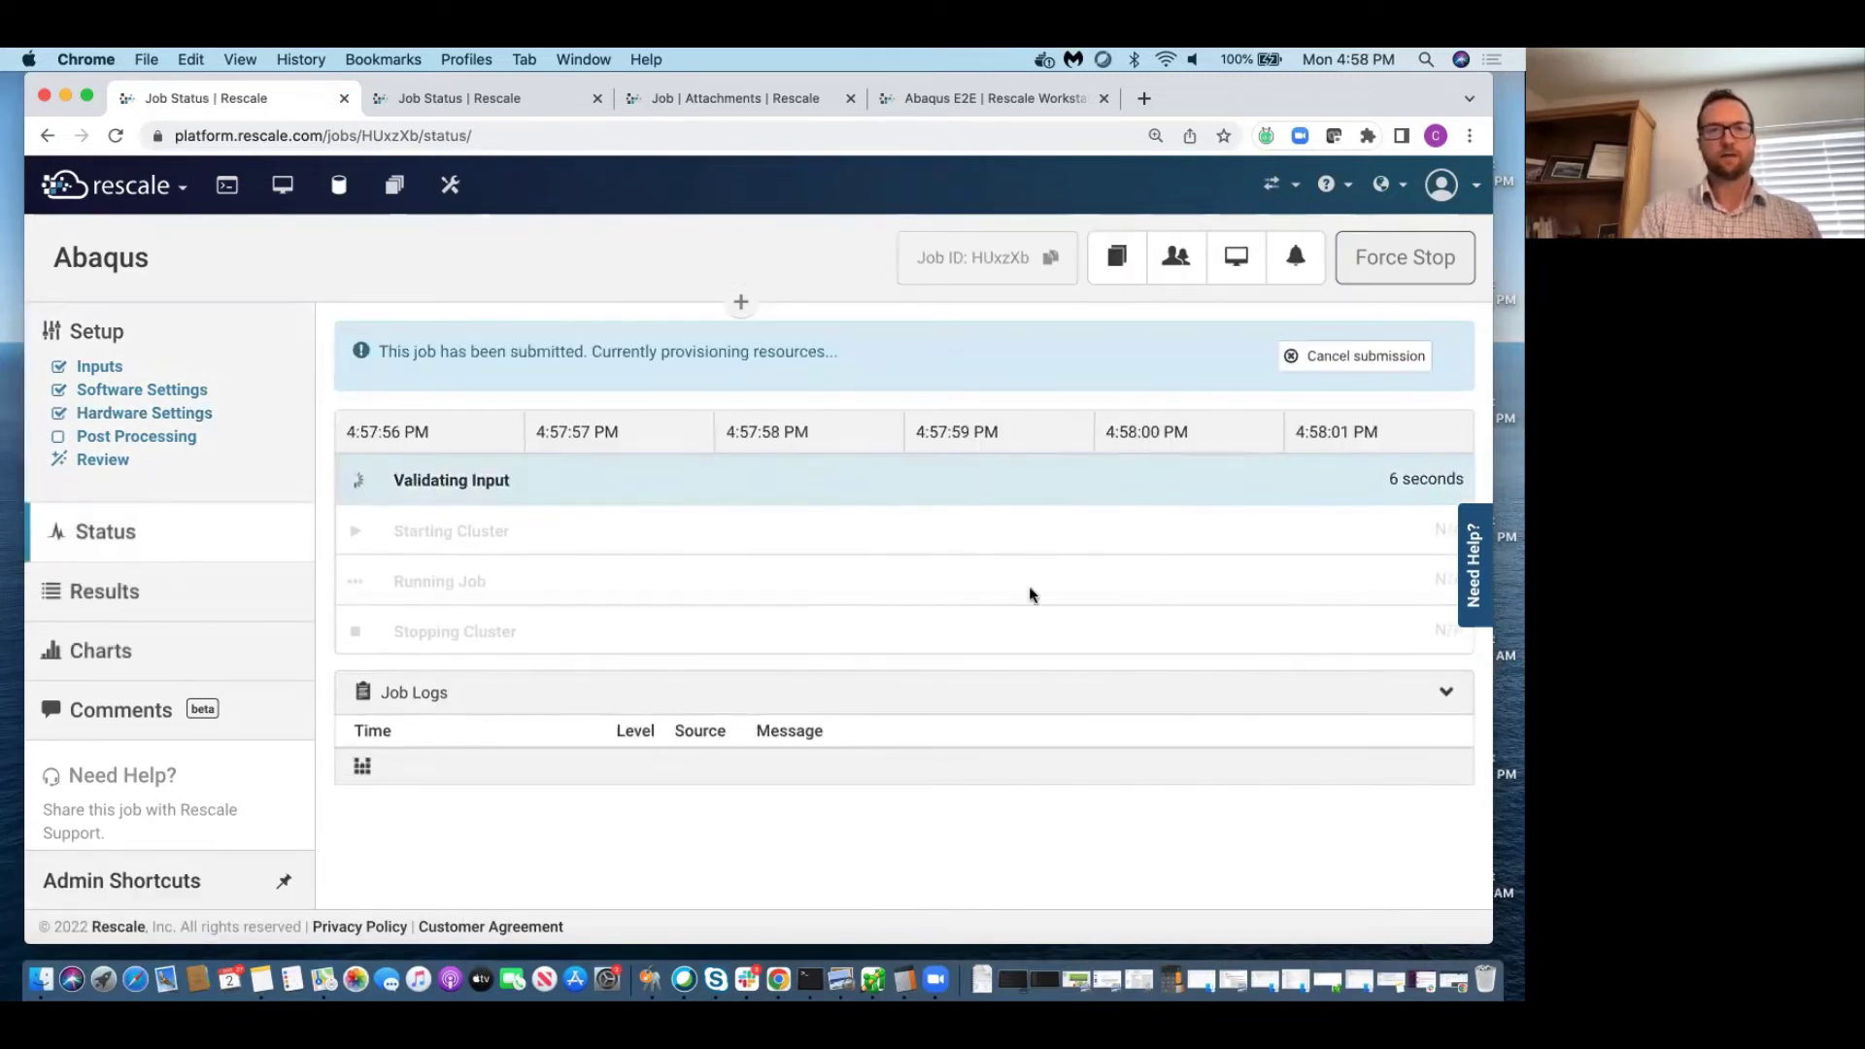
left_click(470, 97)
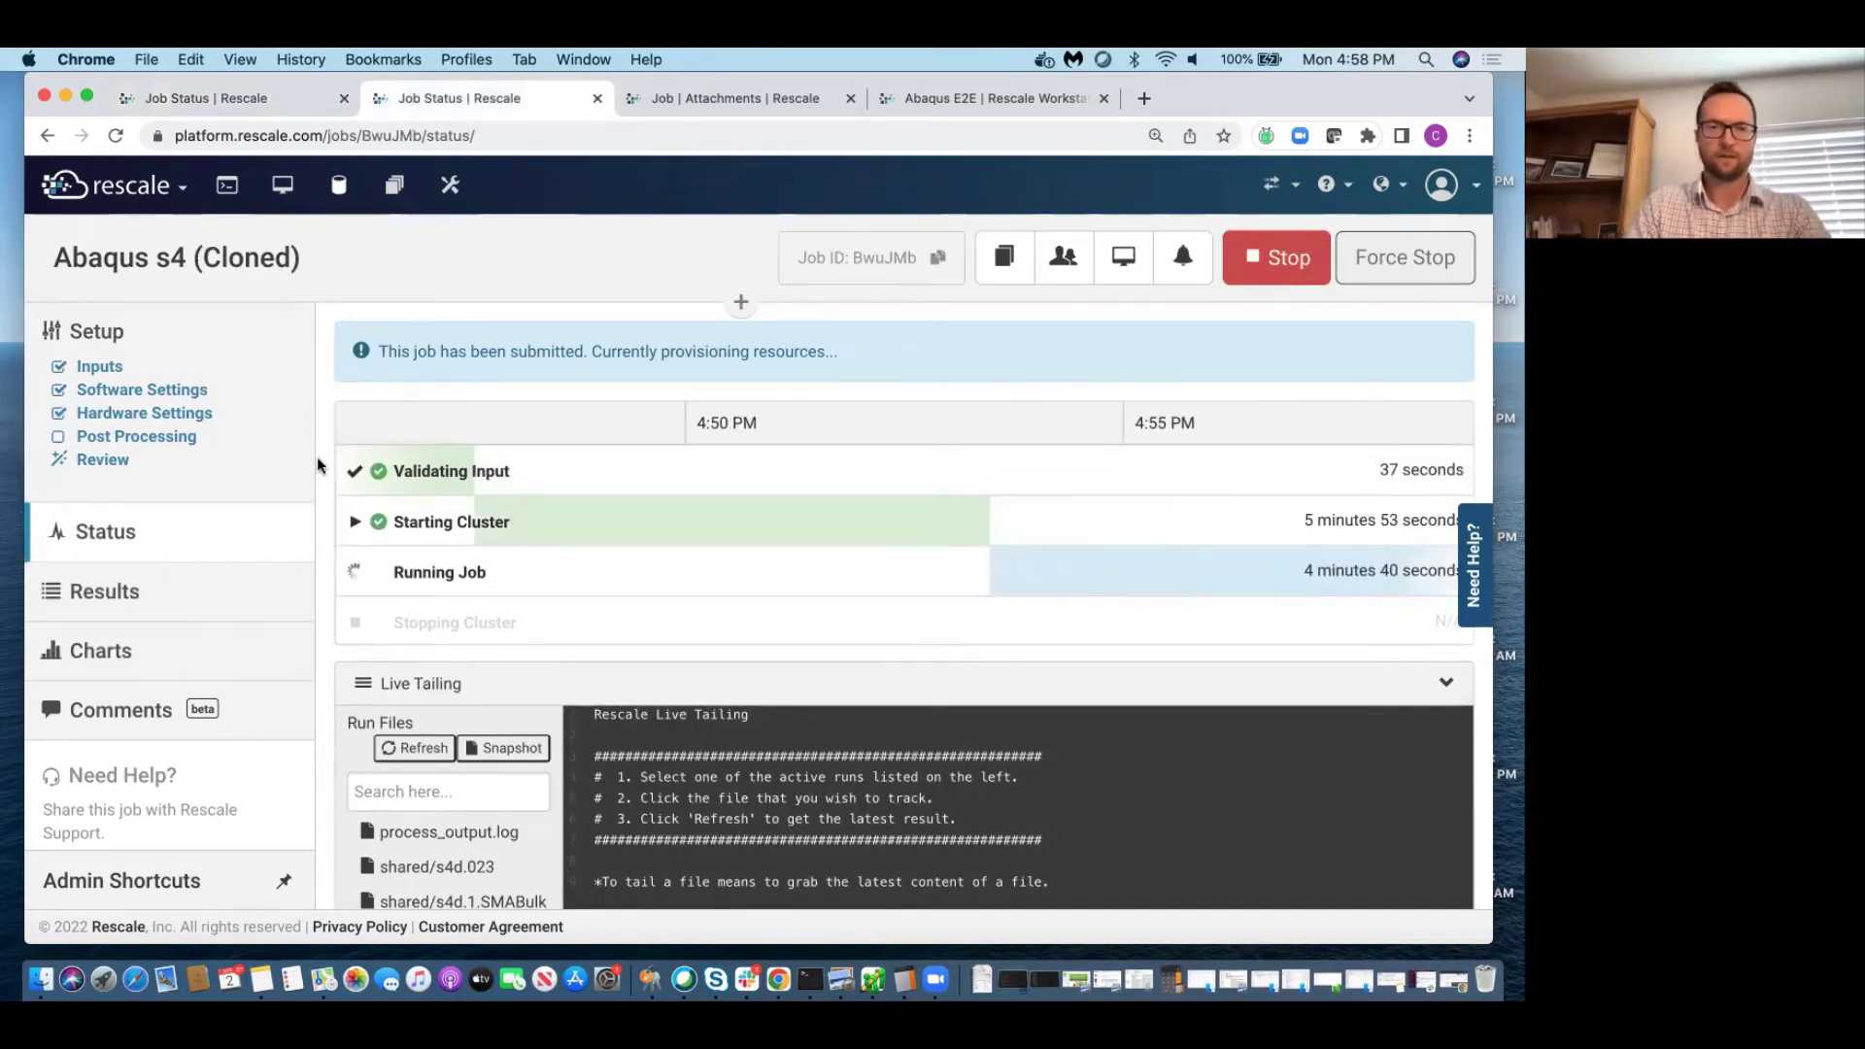
Live-tail the cloned s4 job's process_output.log, then return to the jobs list.
scroll(319, 464, "down", 3)
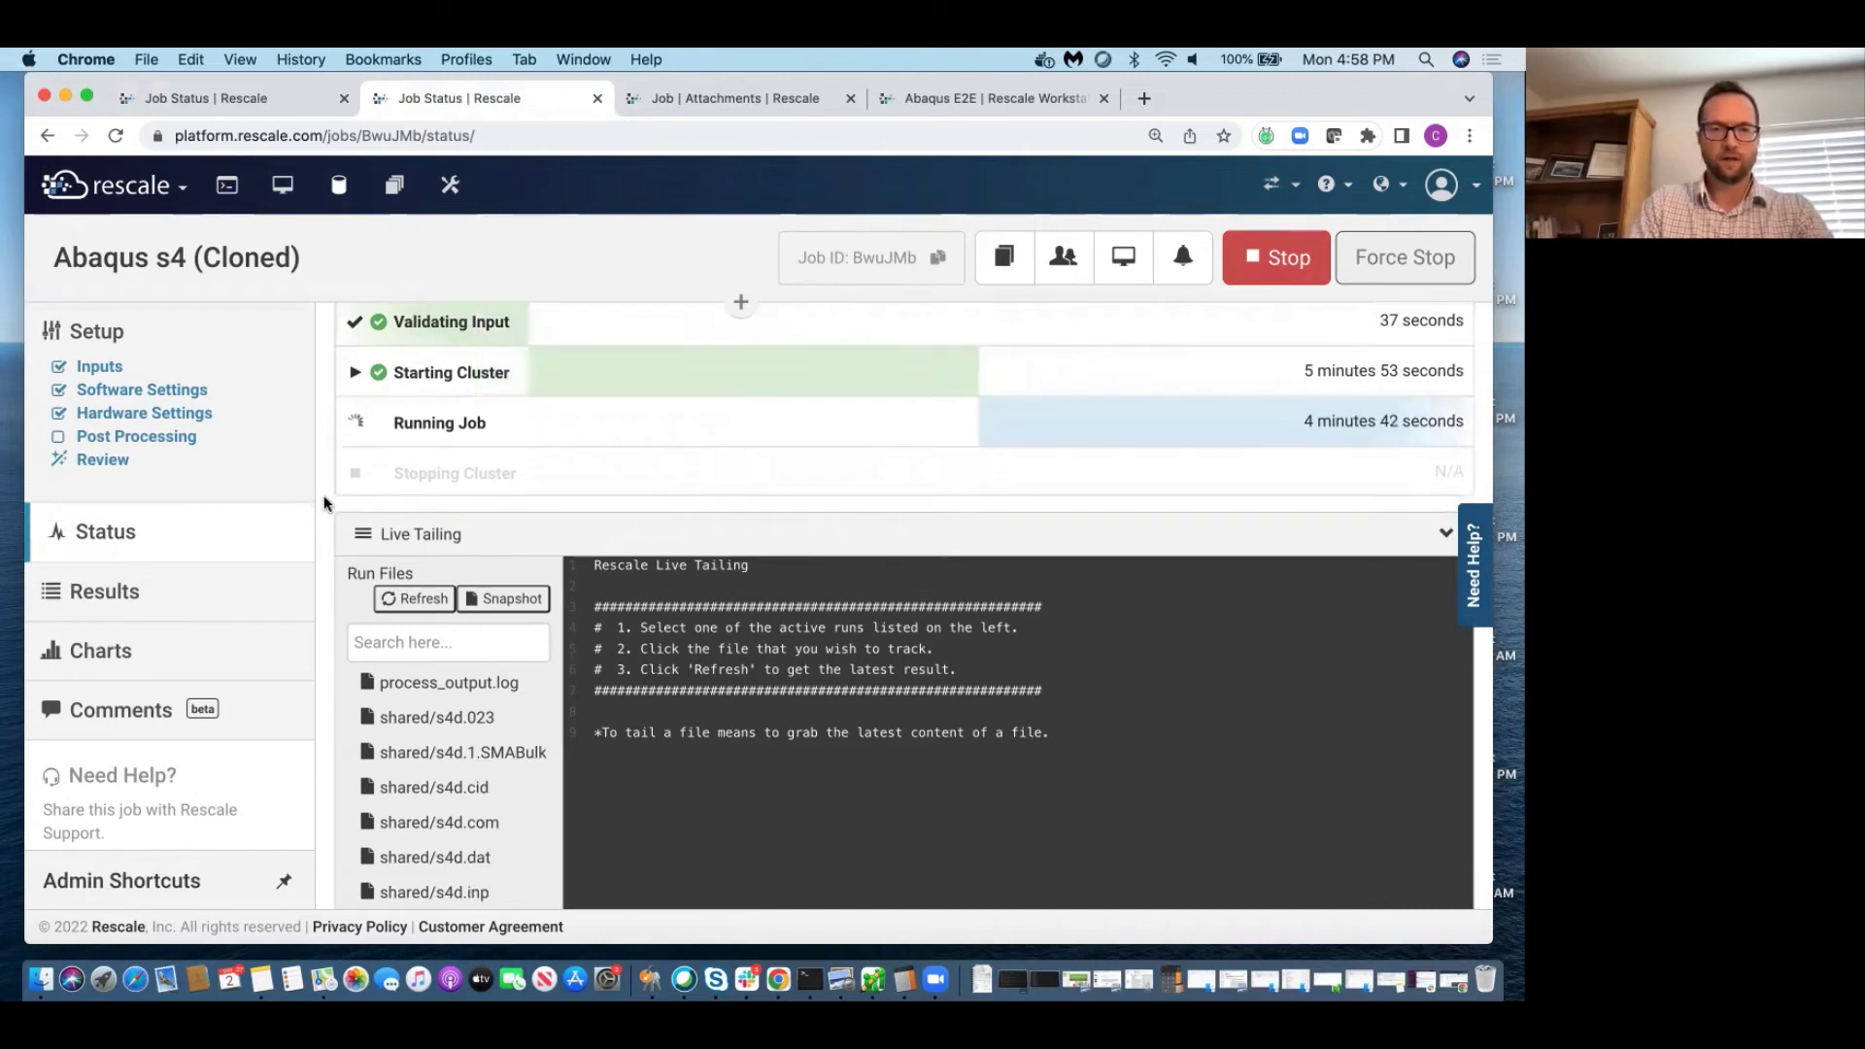
scroll(323, 495, "down", 2)
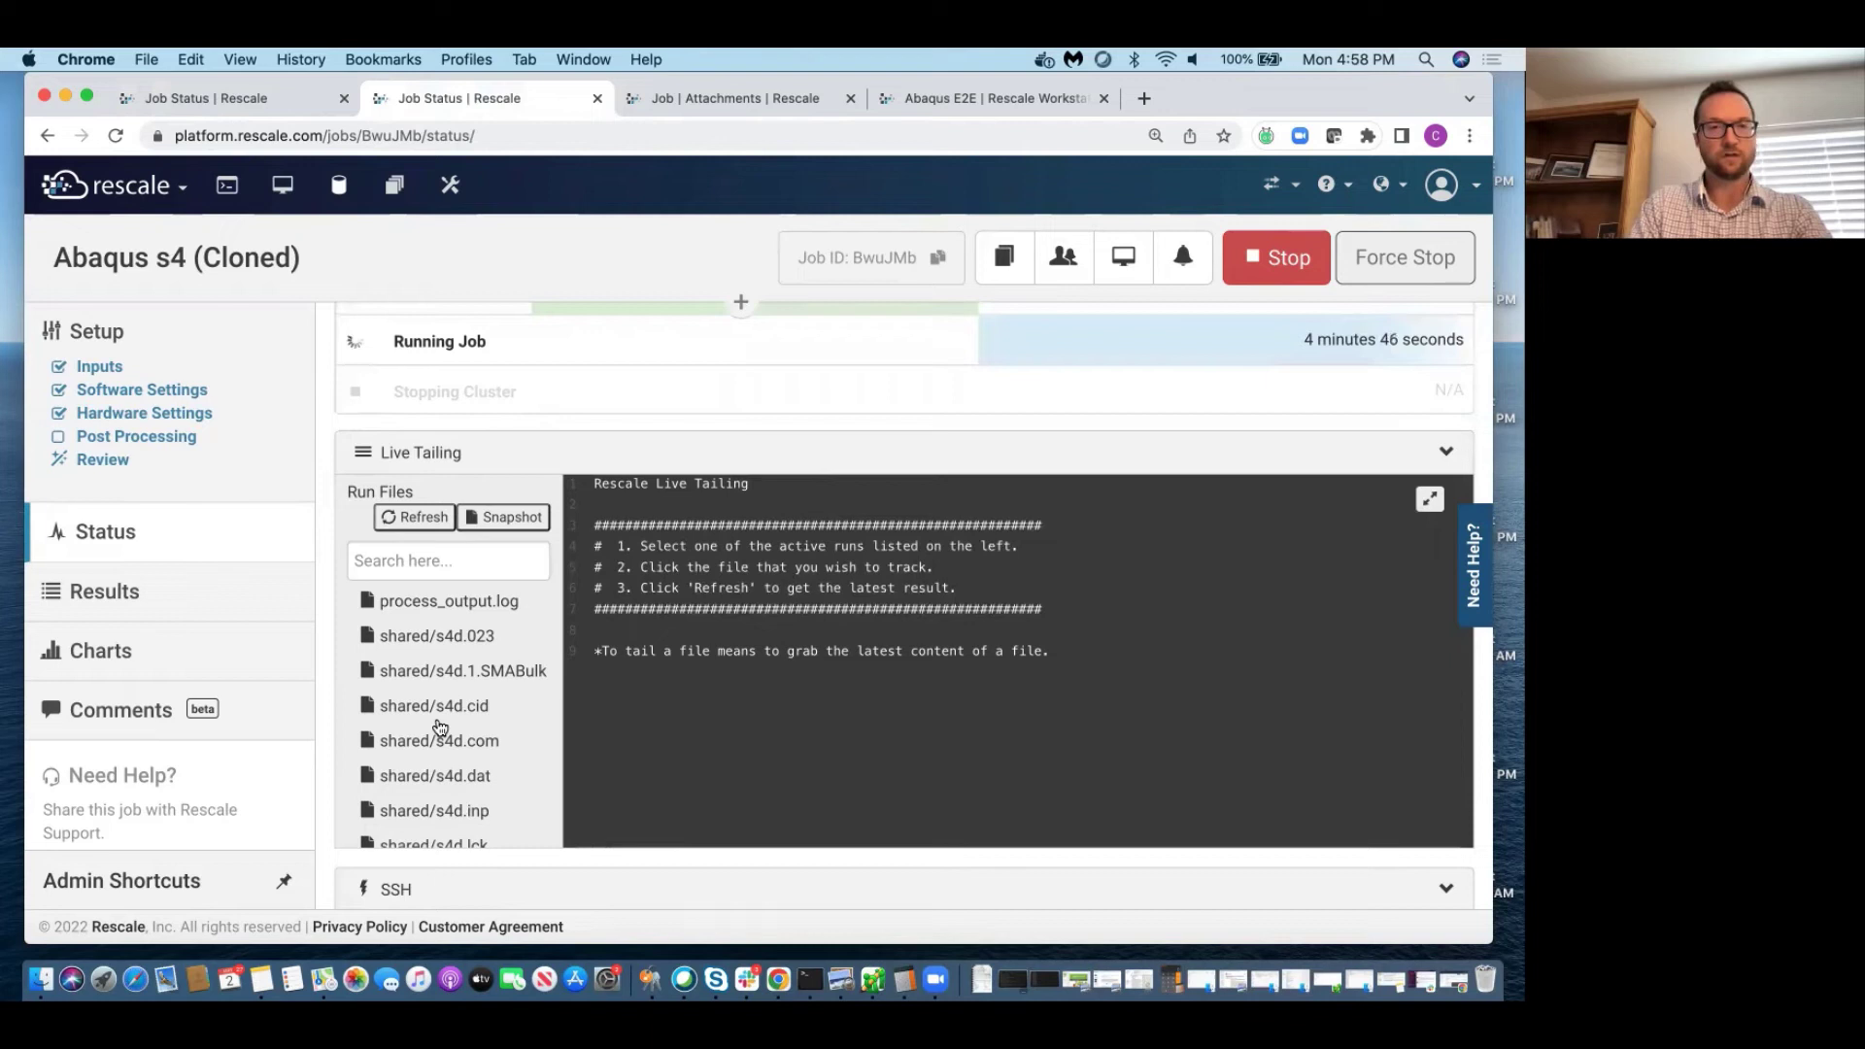
left_click(516, 602)
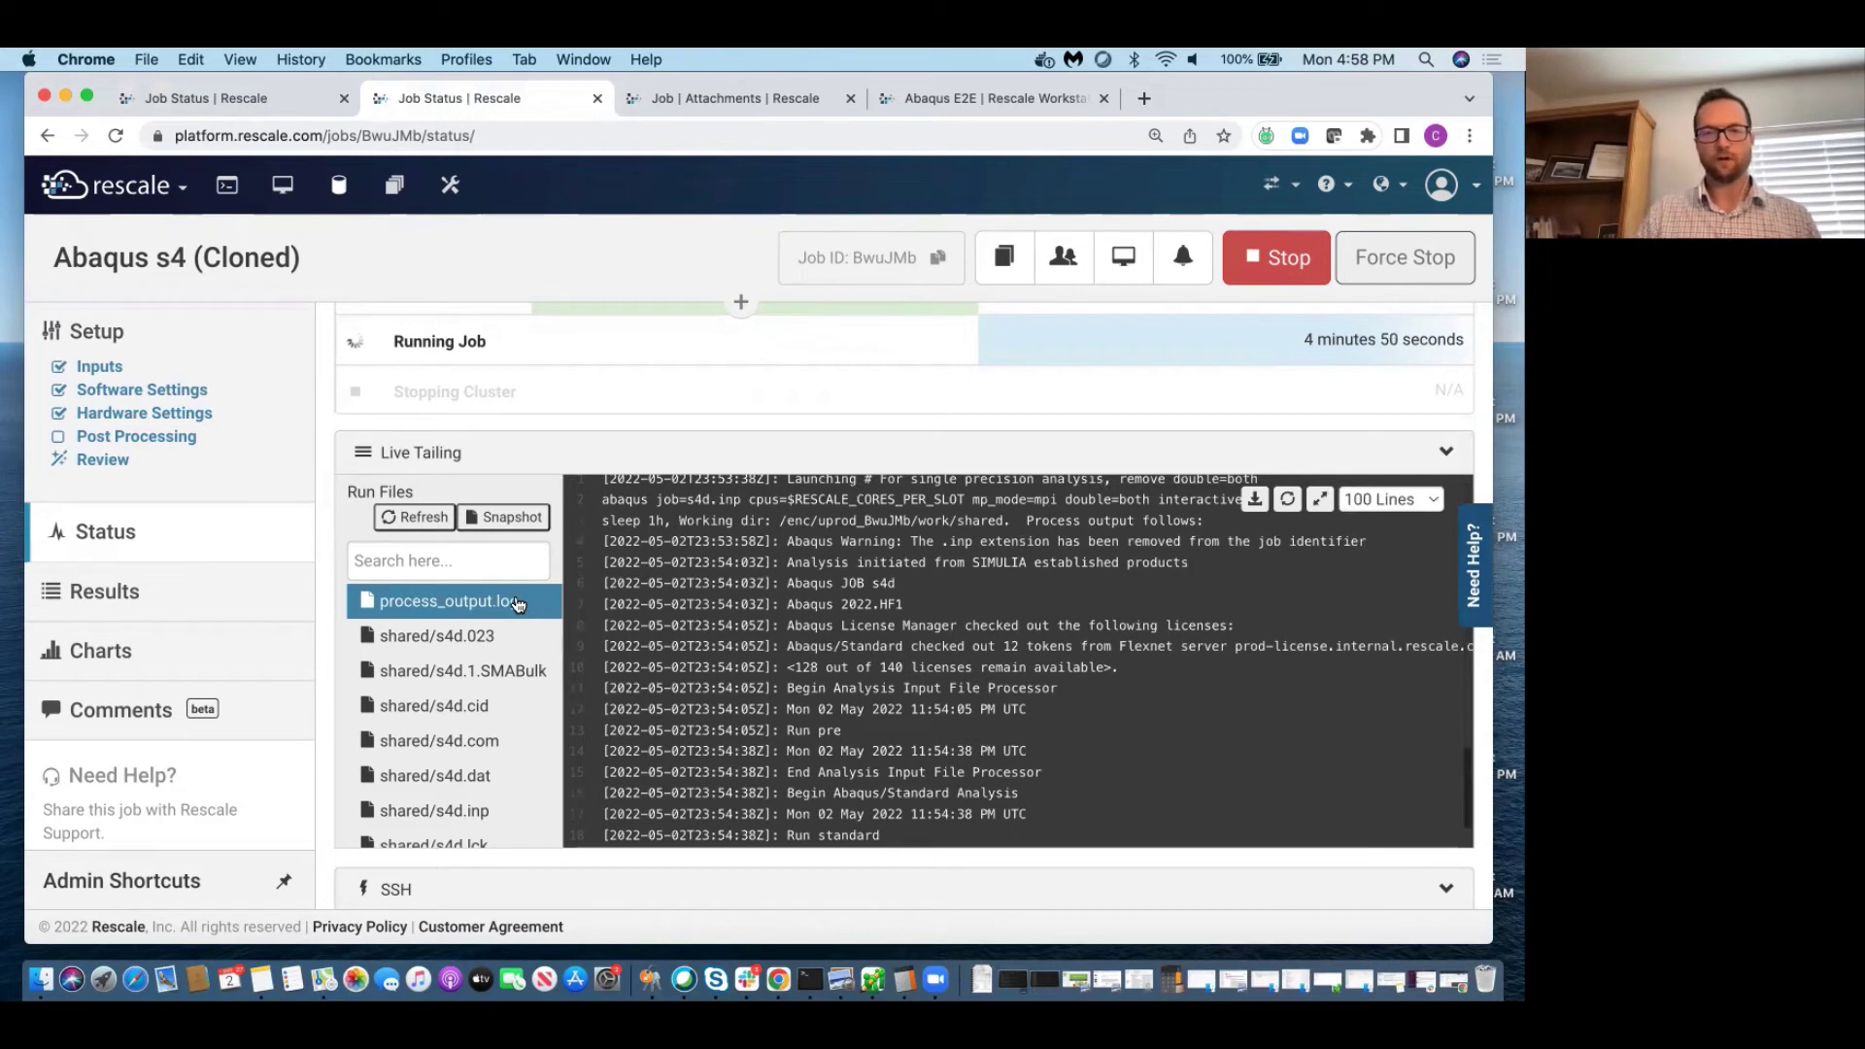
scroll(323, 571, "down", 2)
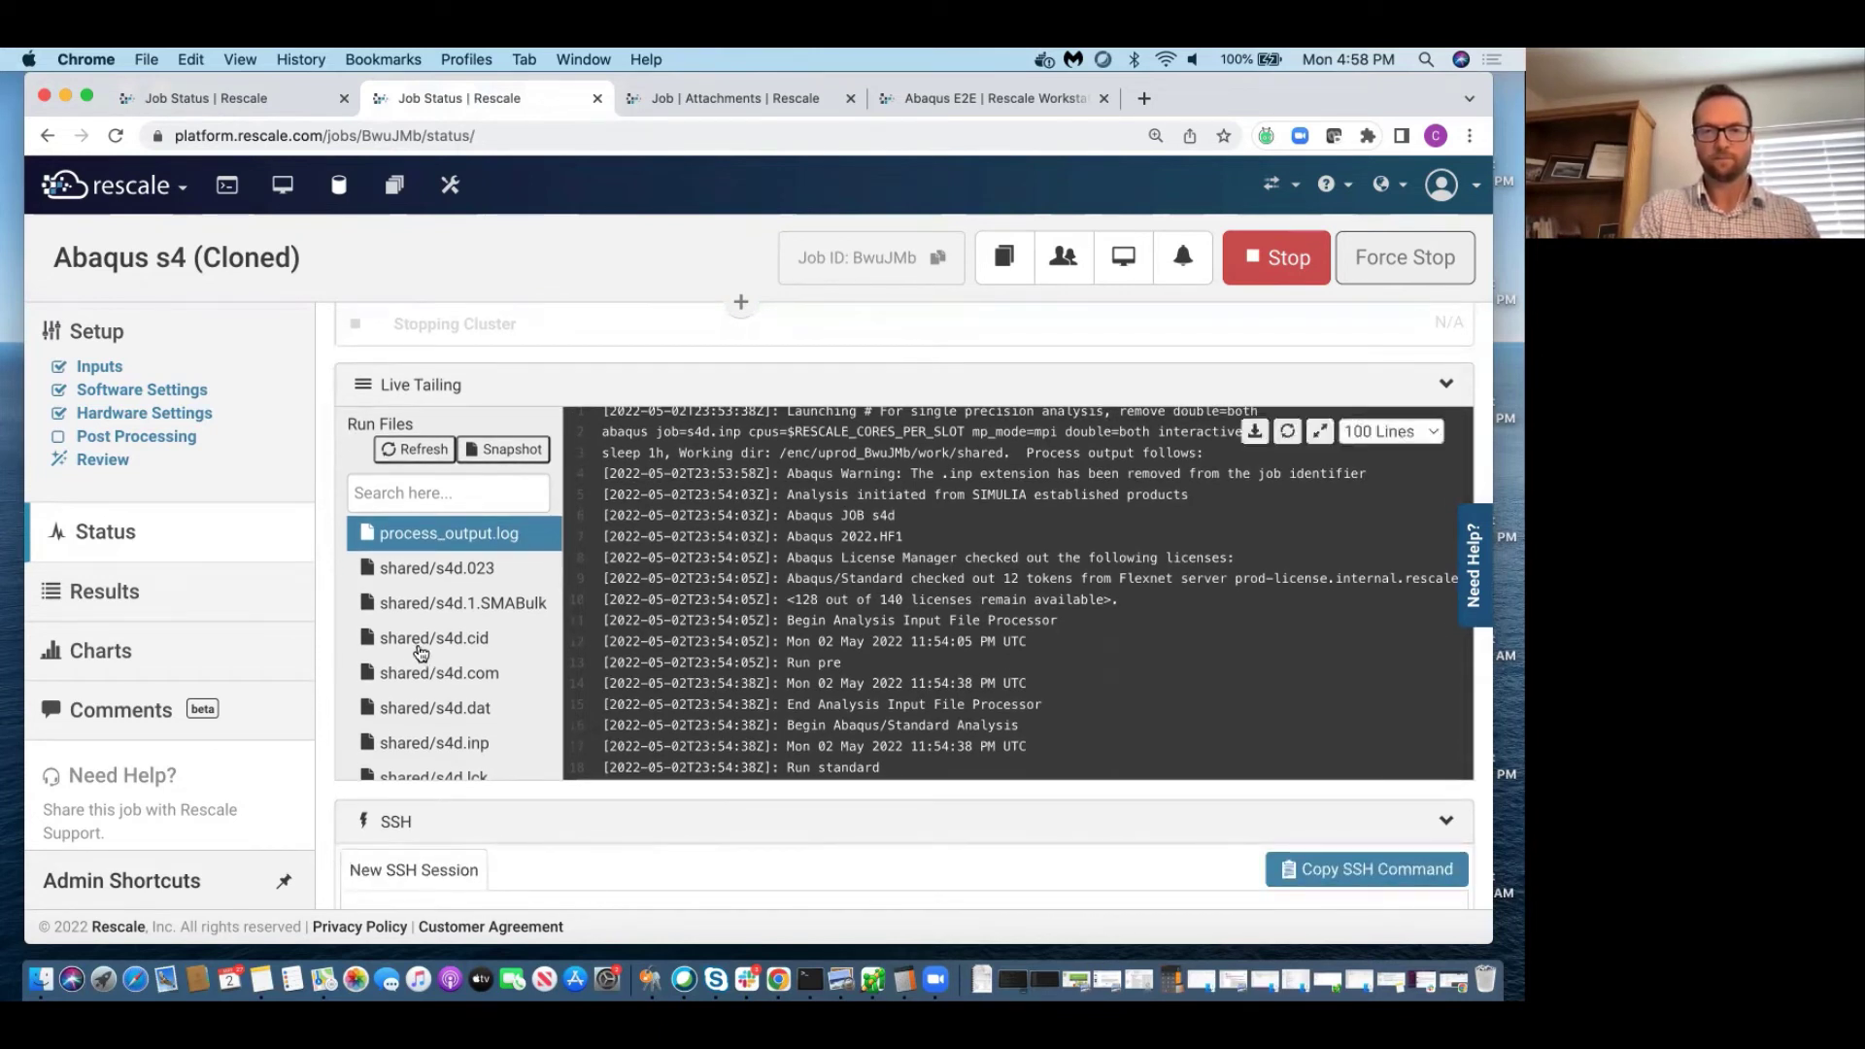
scroll(420, 651, "down", 5)
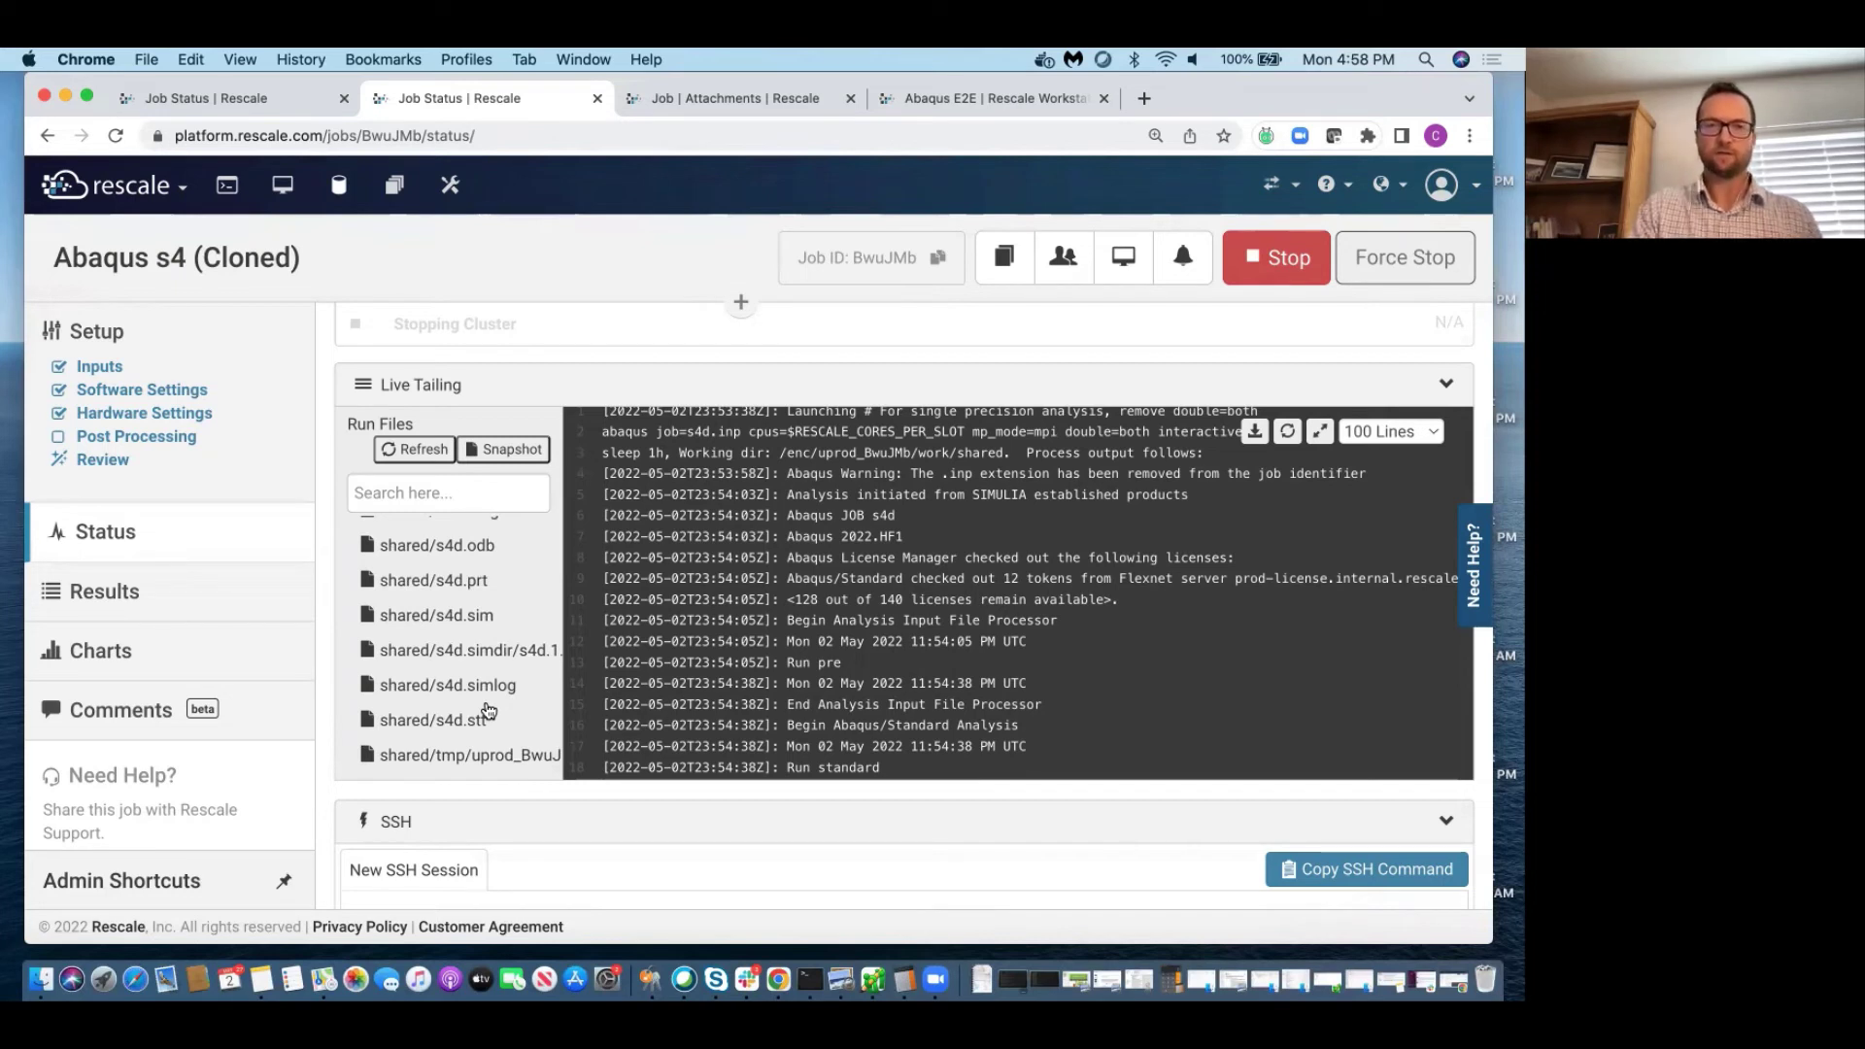
left_click(226, 187)
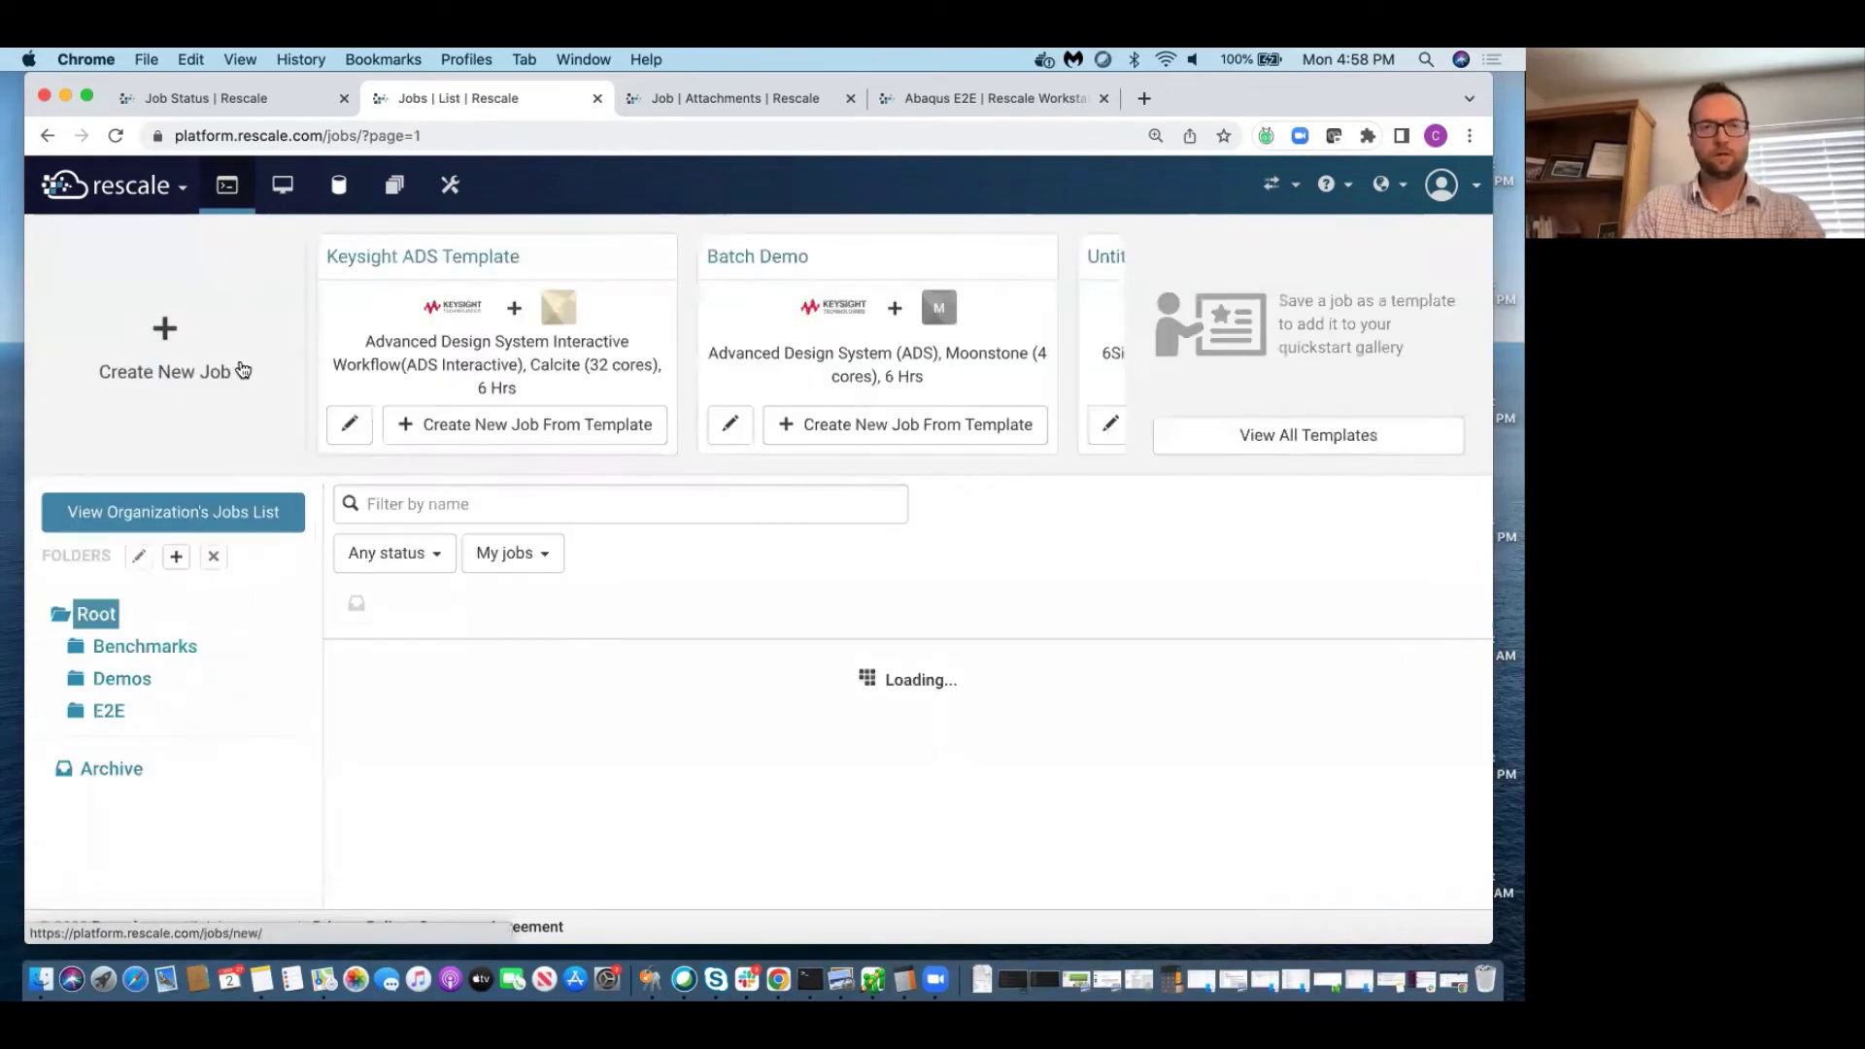
Create a new job with its type changed to End to End Desktop.
left_click(239, 369)
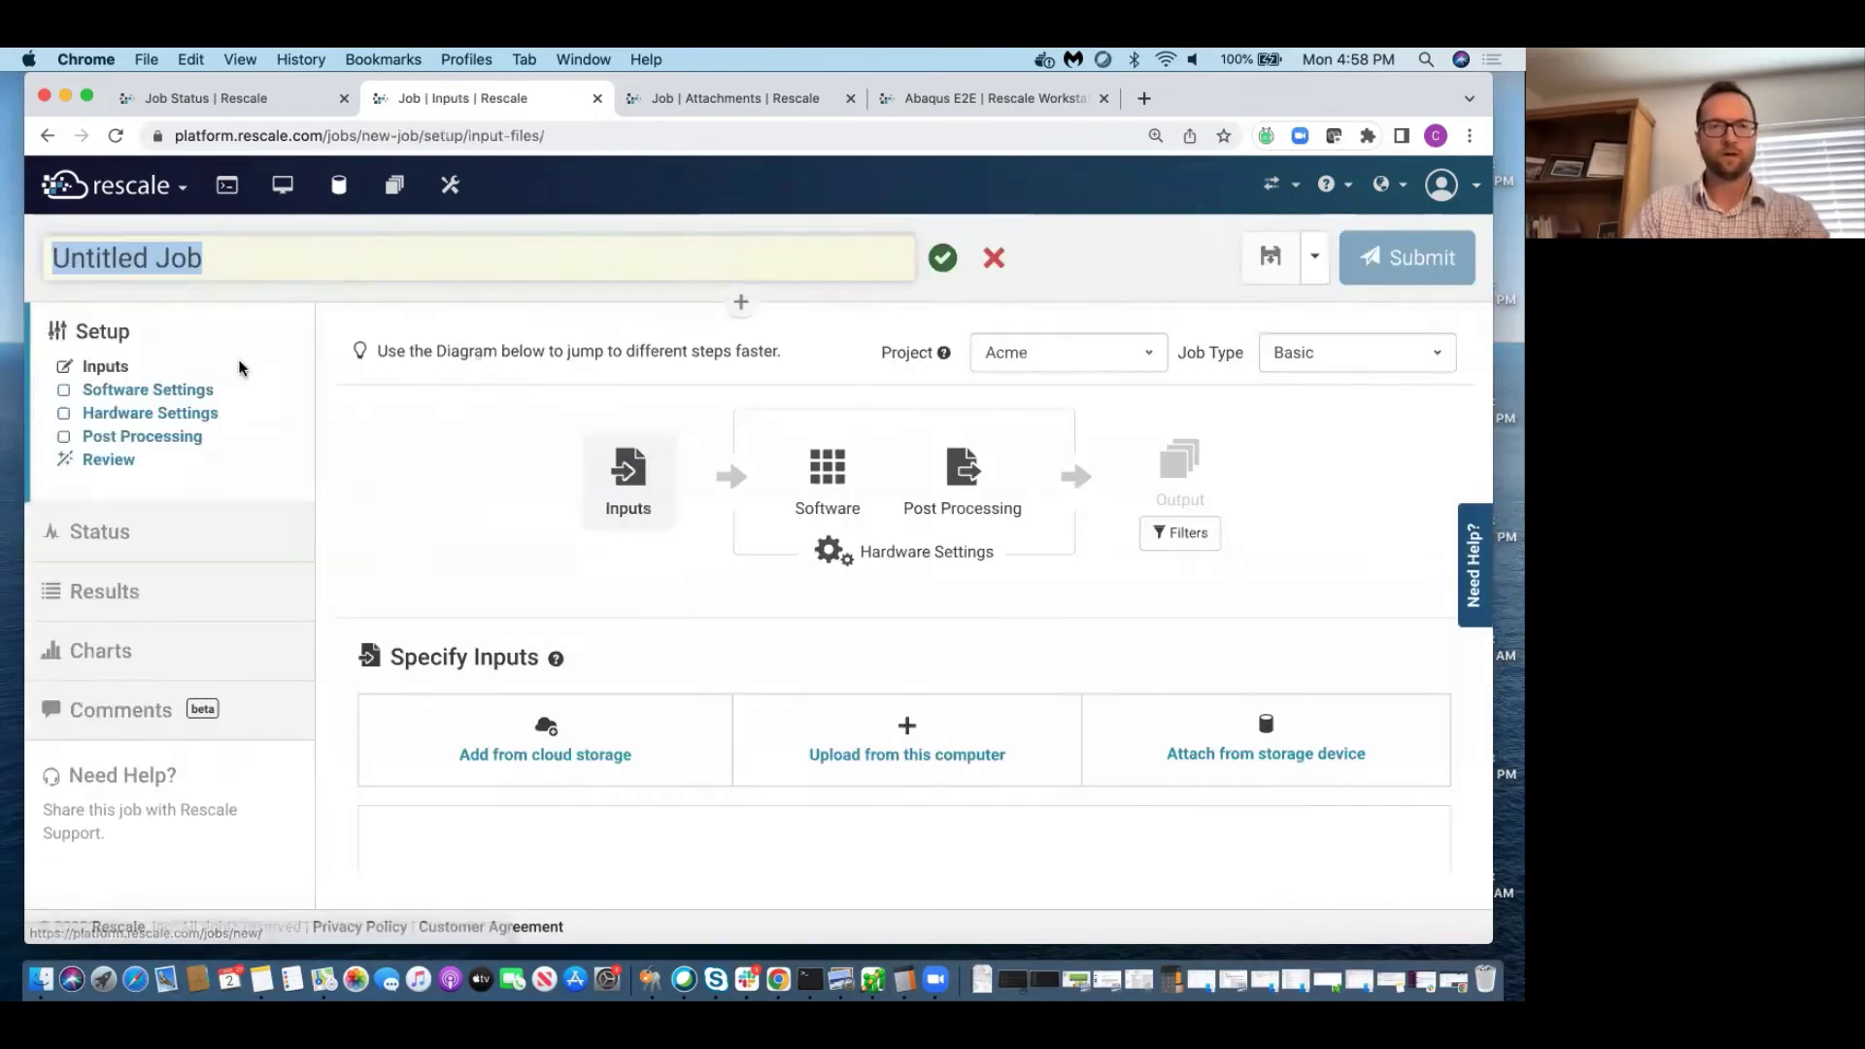
left_click(1355, 364)
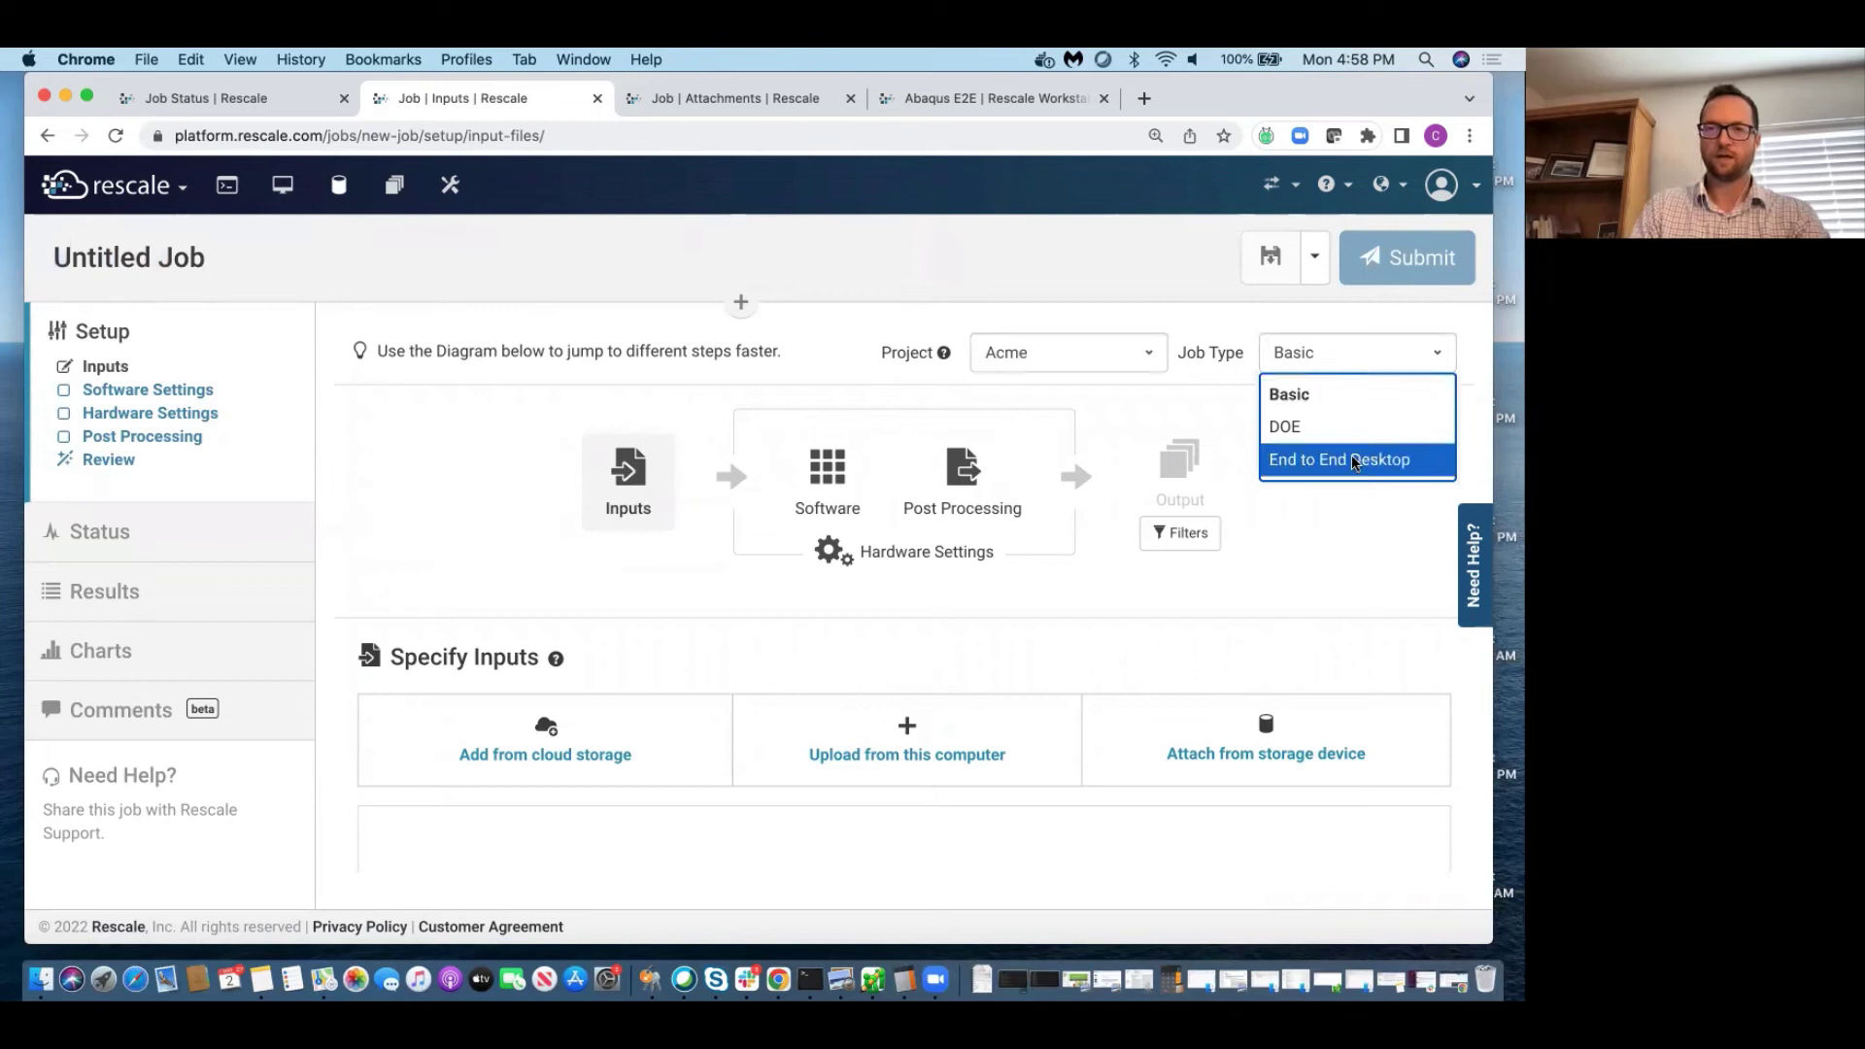
left_click(1426, 459)
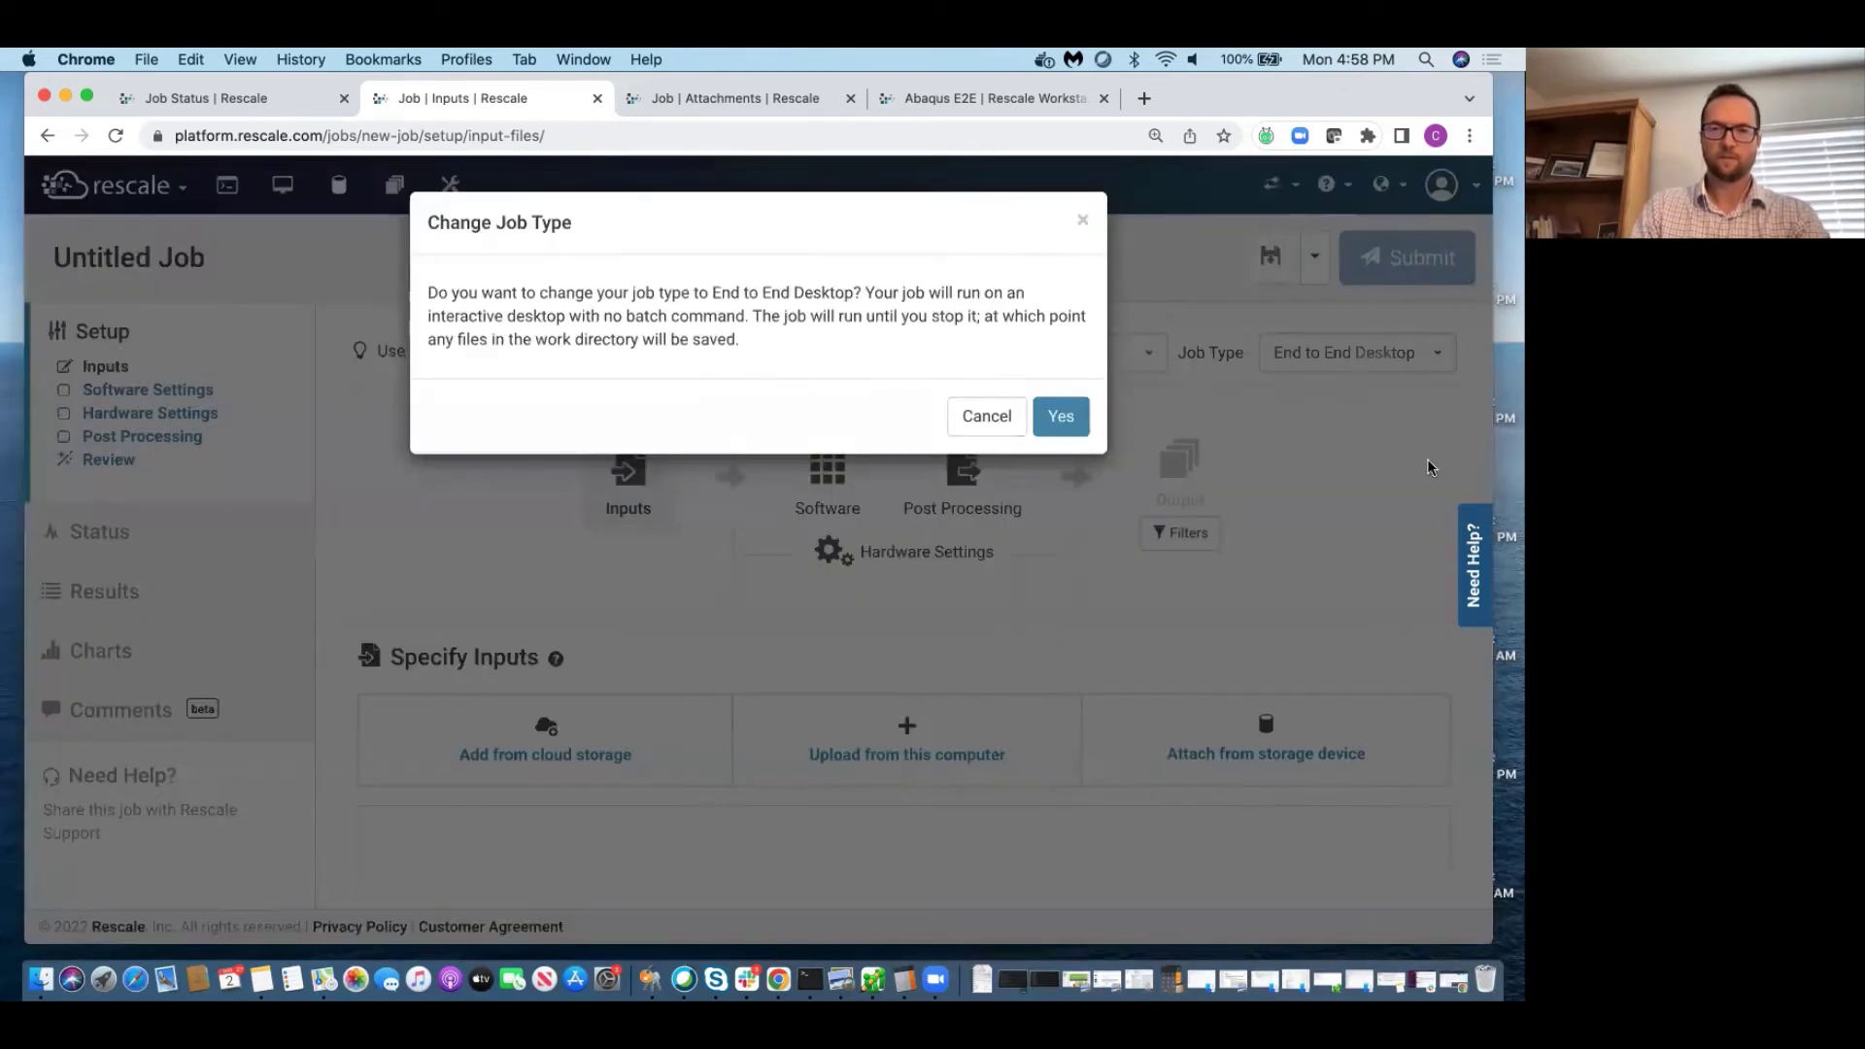
left_click(1060, 419)
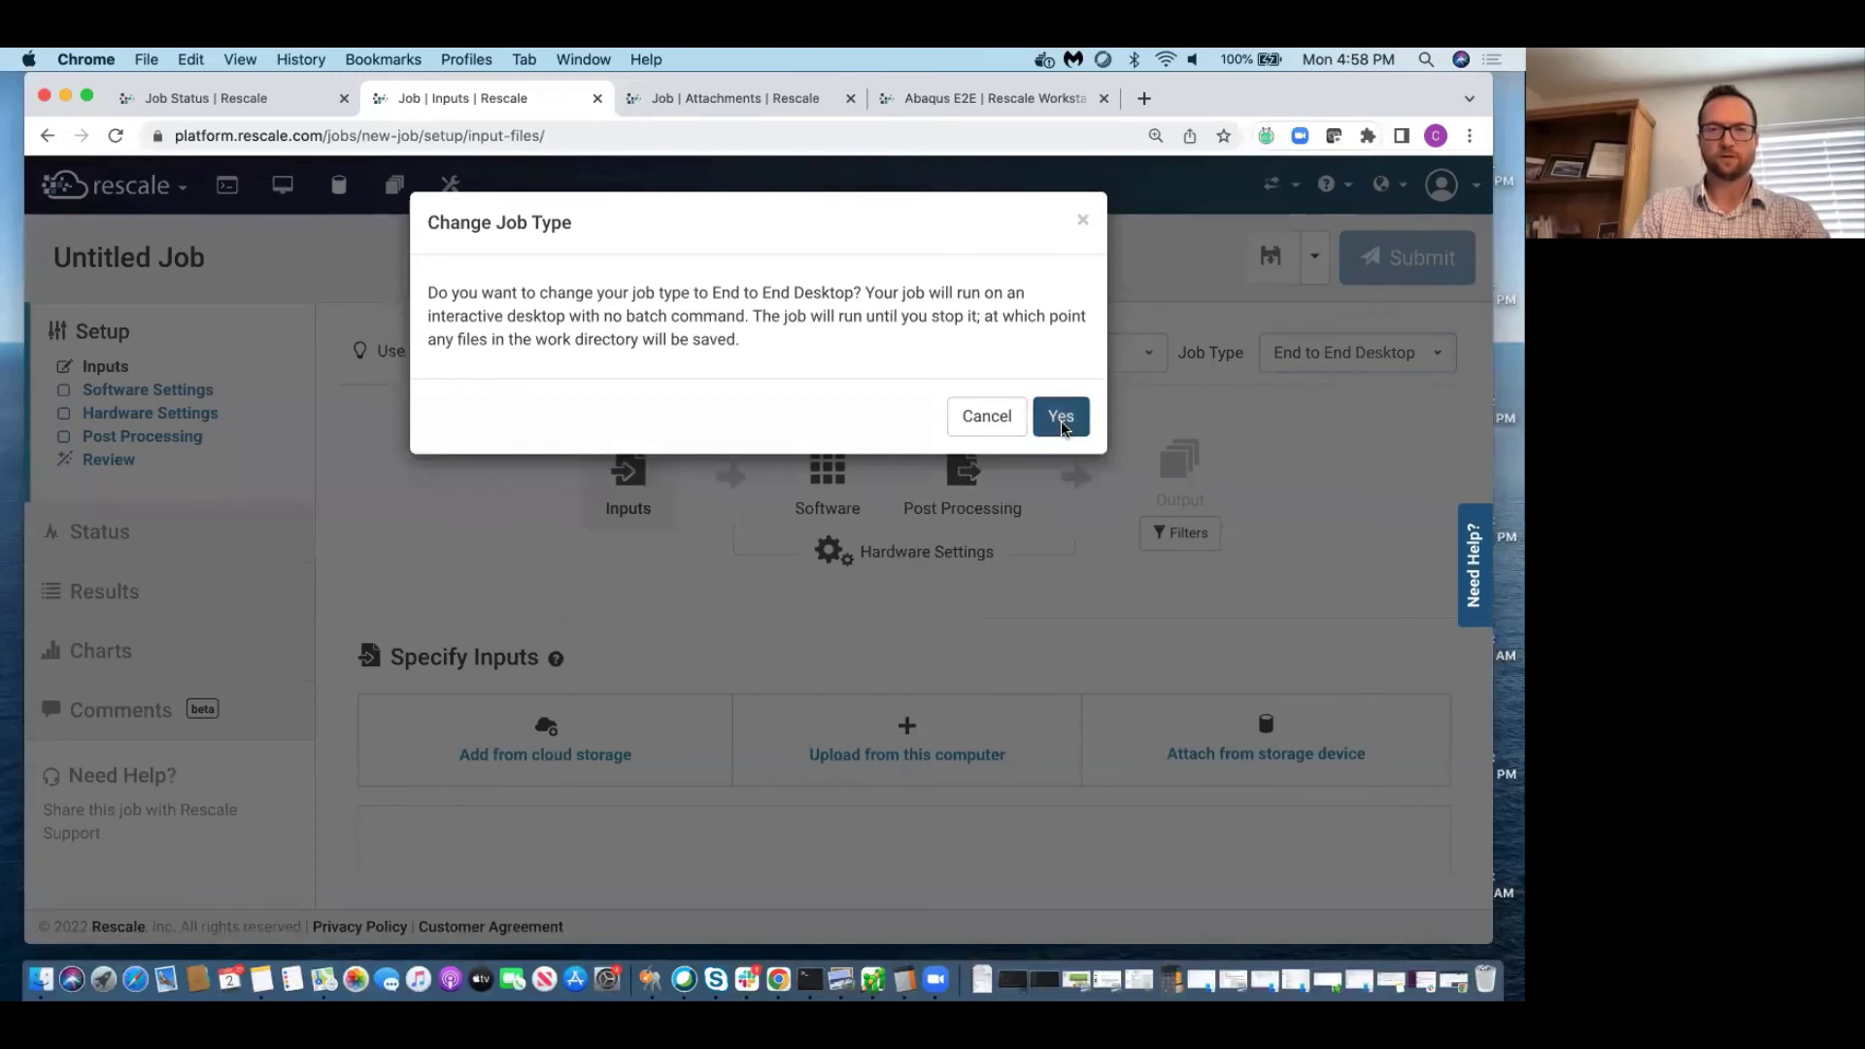
Attach the s4d.inp file from cloud storage to the desktop.
scroll(1066, 618, "down", 2)
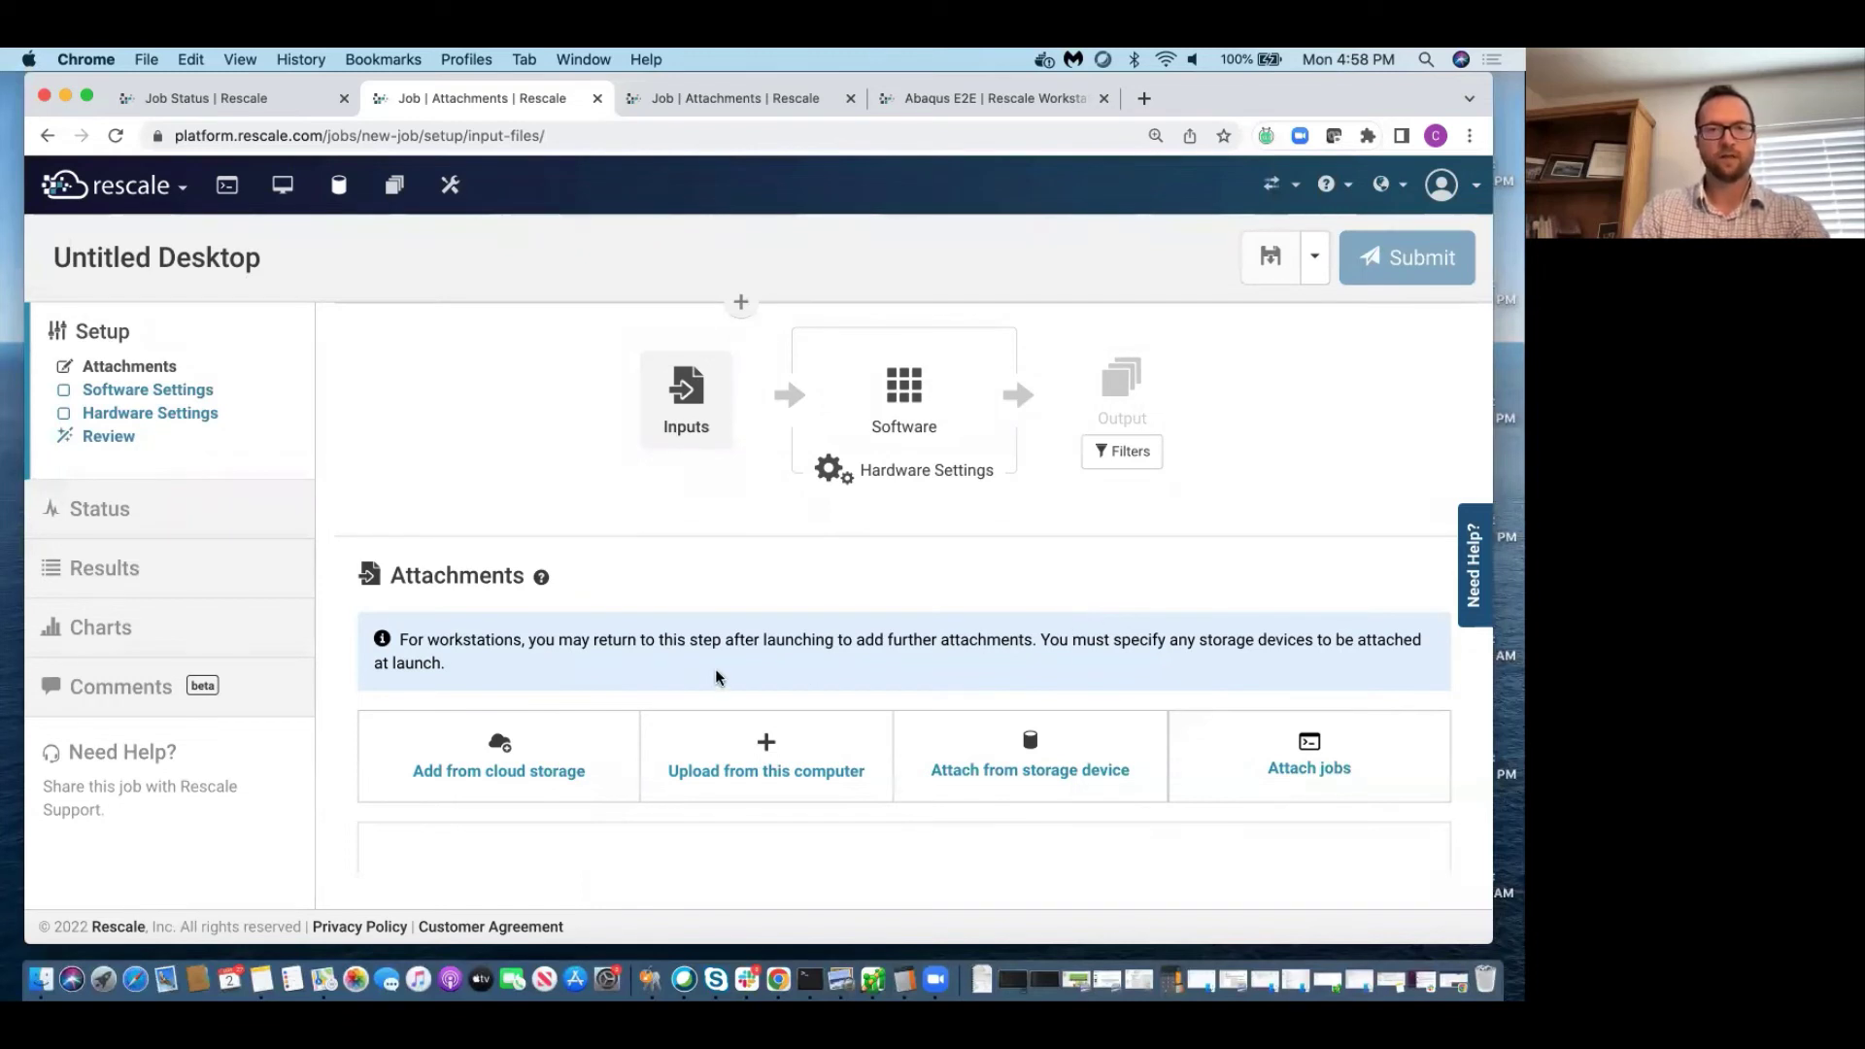
left_click(595, 745)
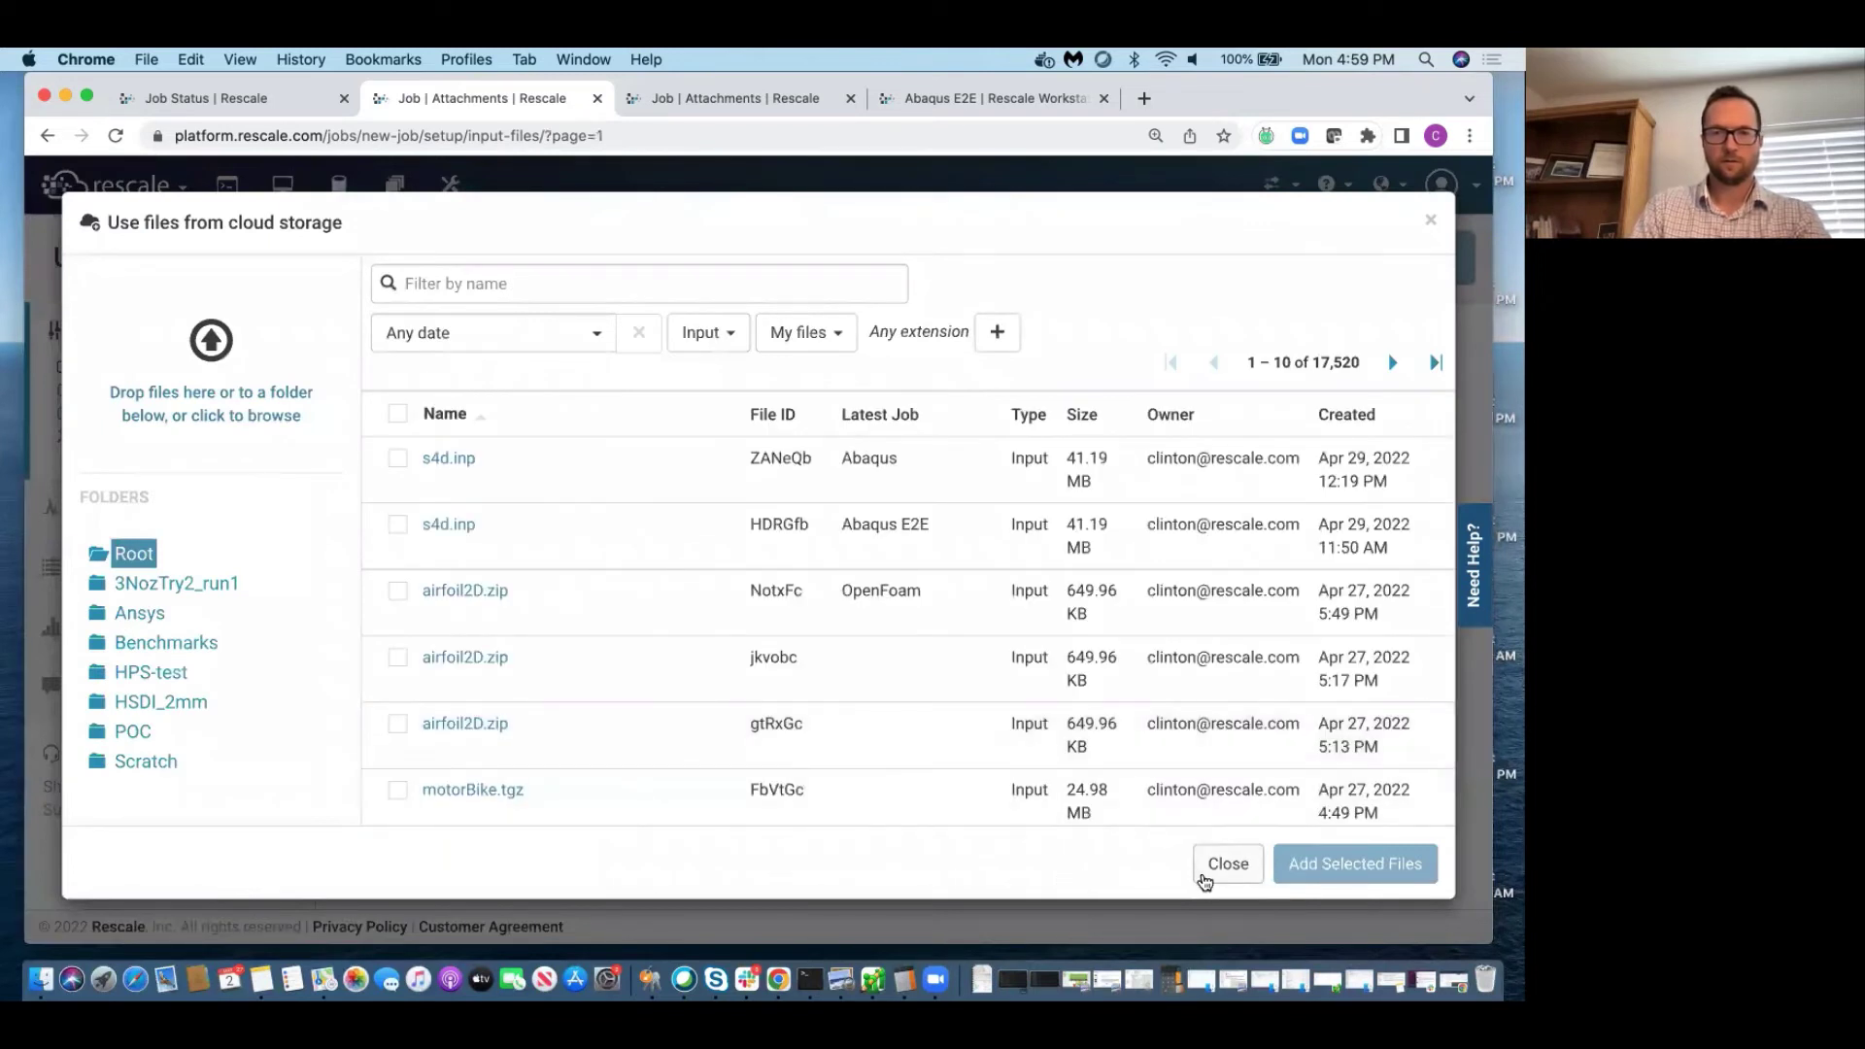
left_click(397, 524)
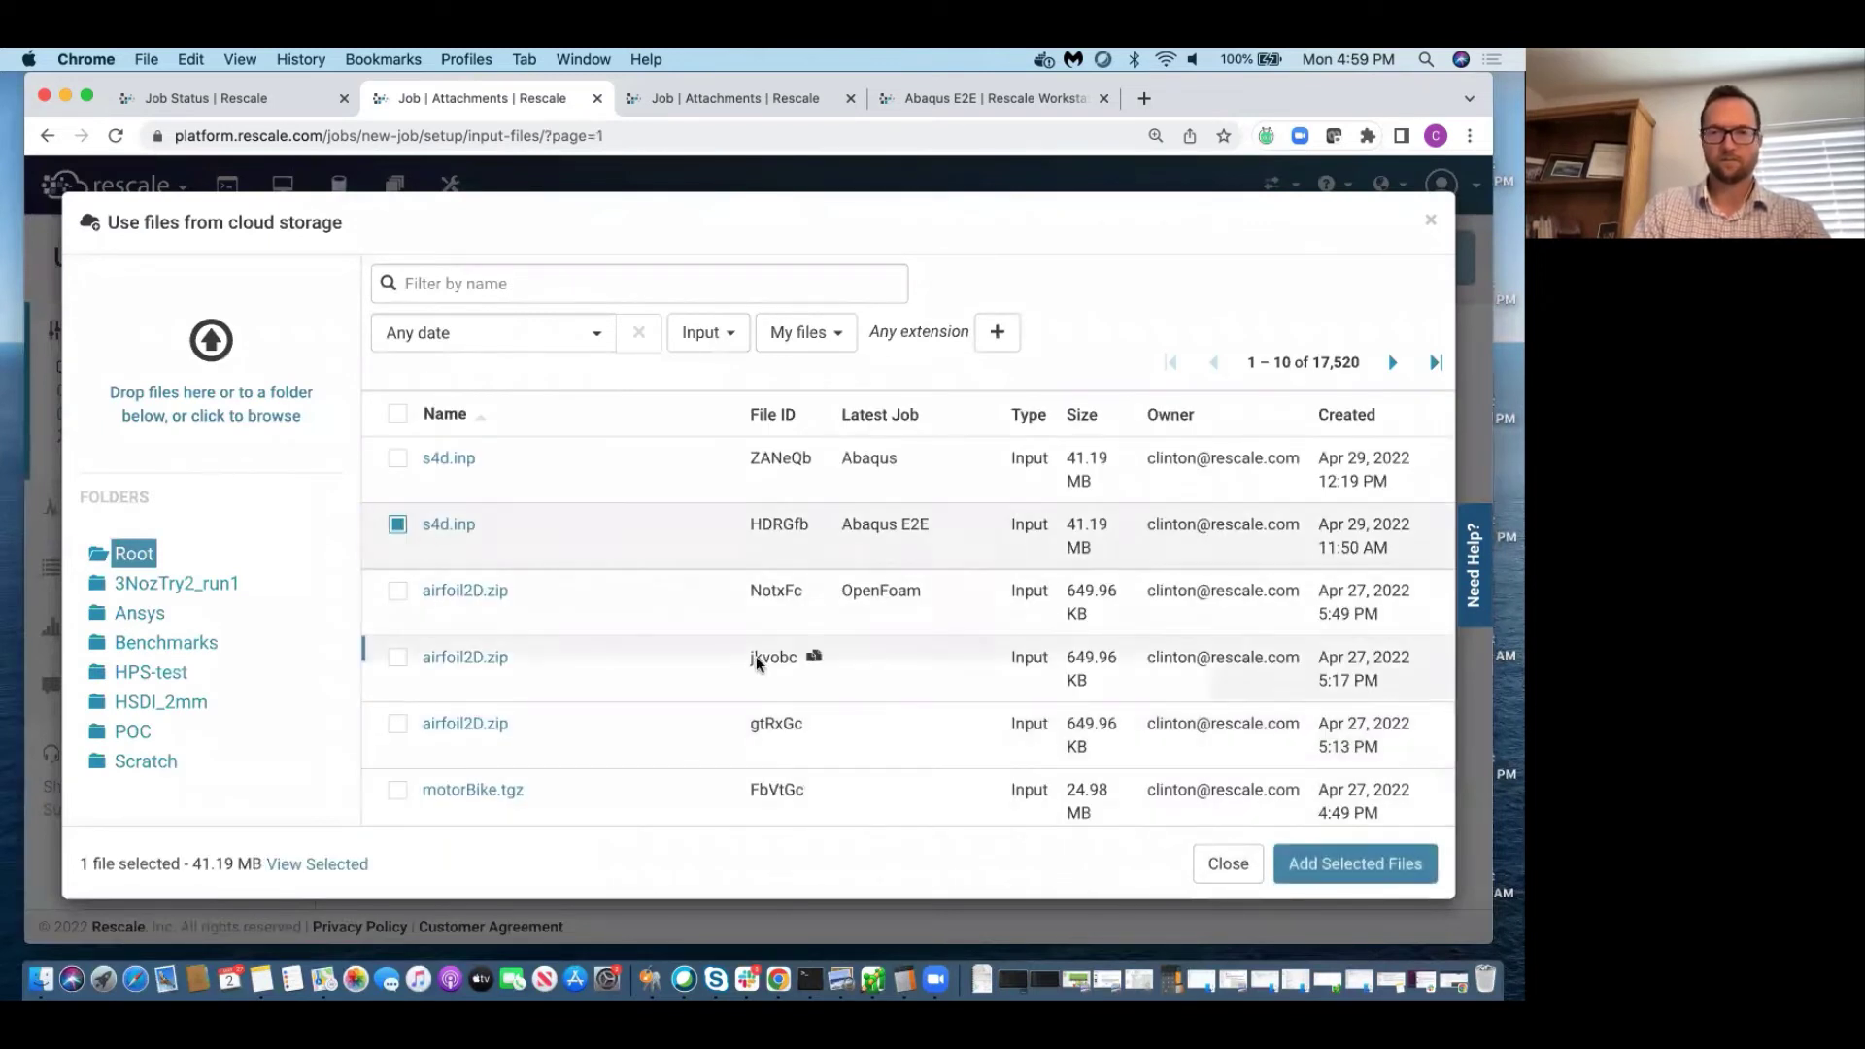
left_click(1340, 863)
Attach the previous Abaqus s4 (Cloned) job to the desktop.
left_click(1292, 749)
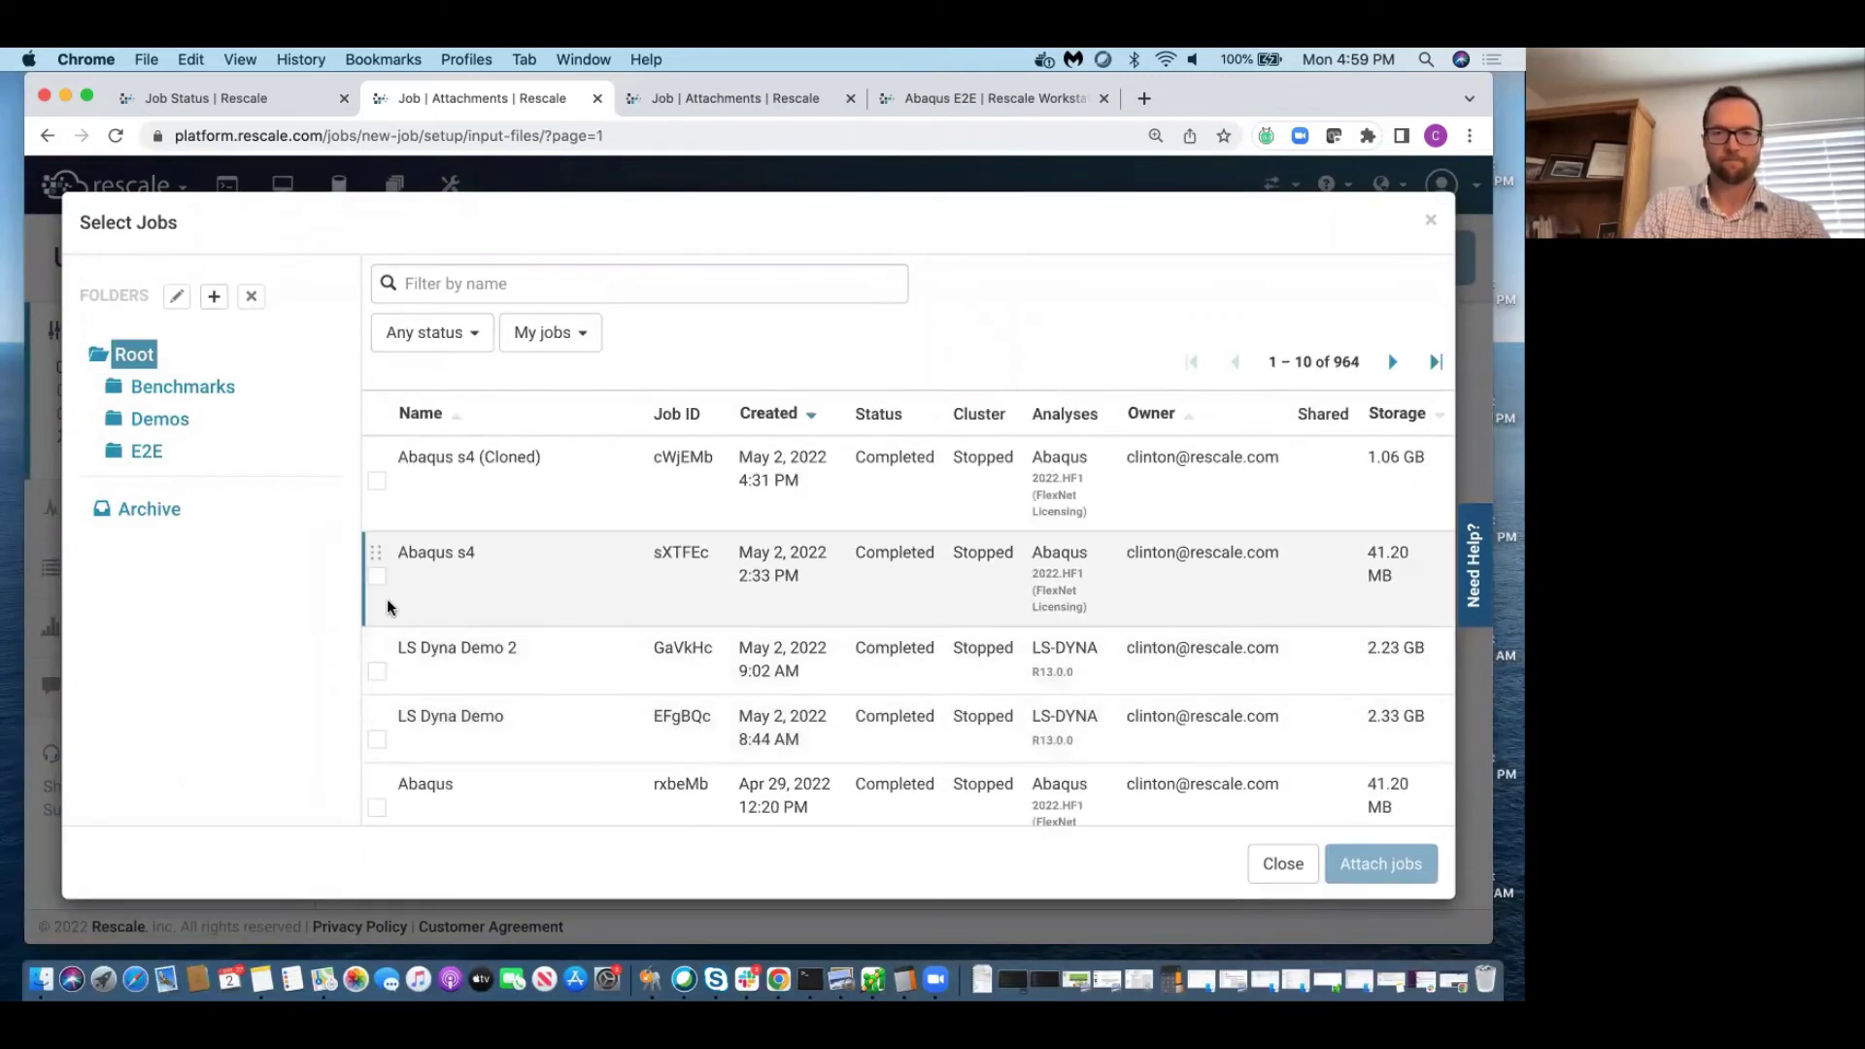
left_click(377, 481)
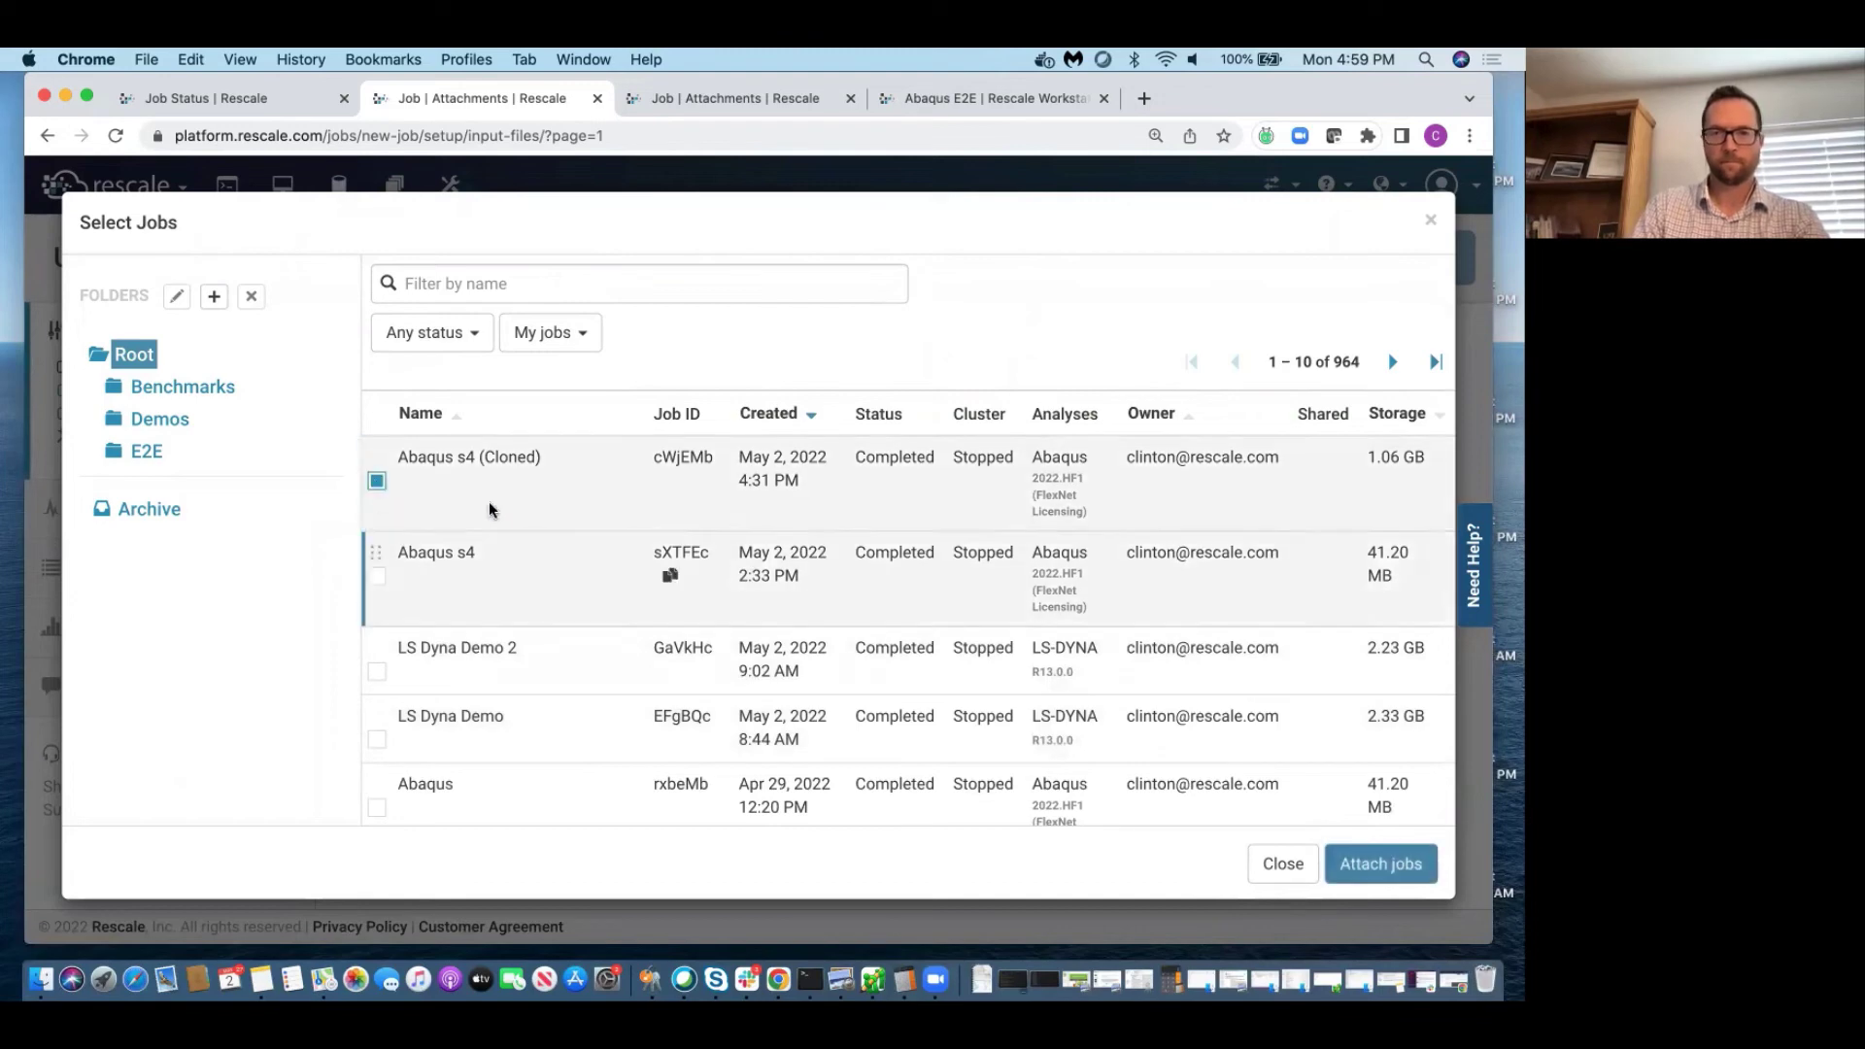
left_click(1344, 863)
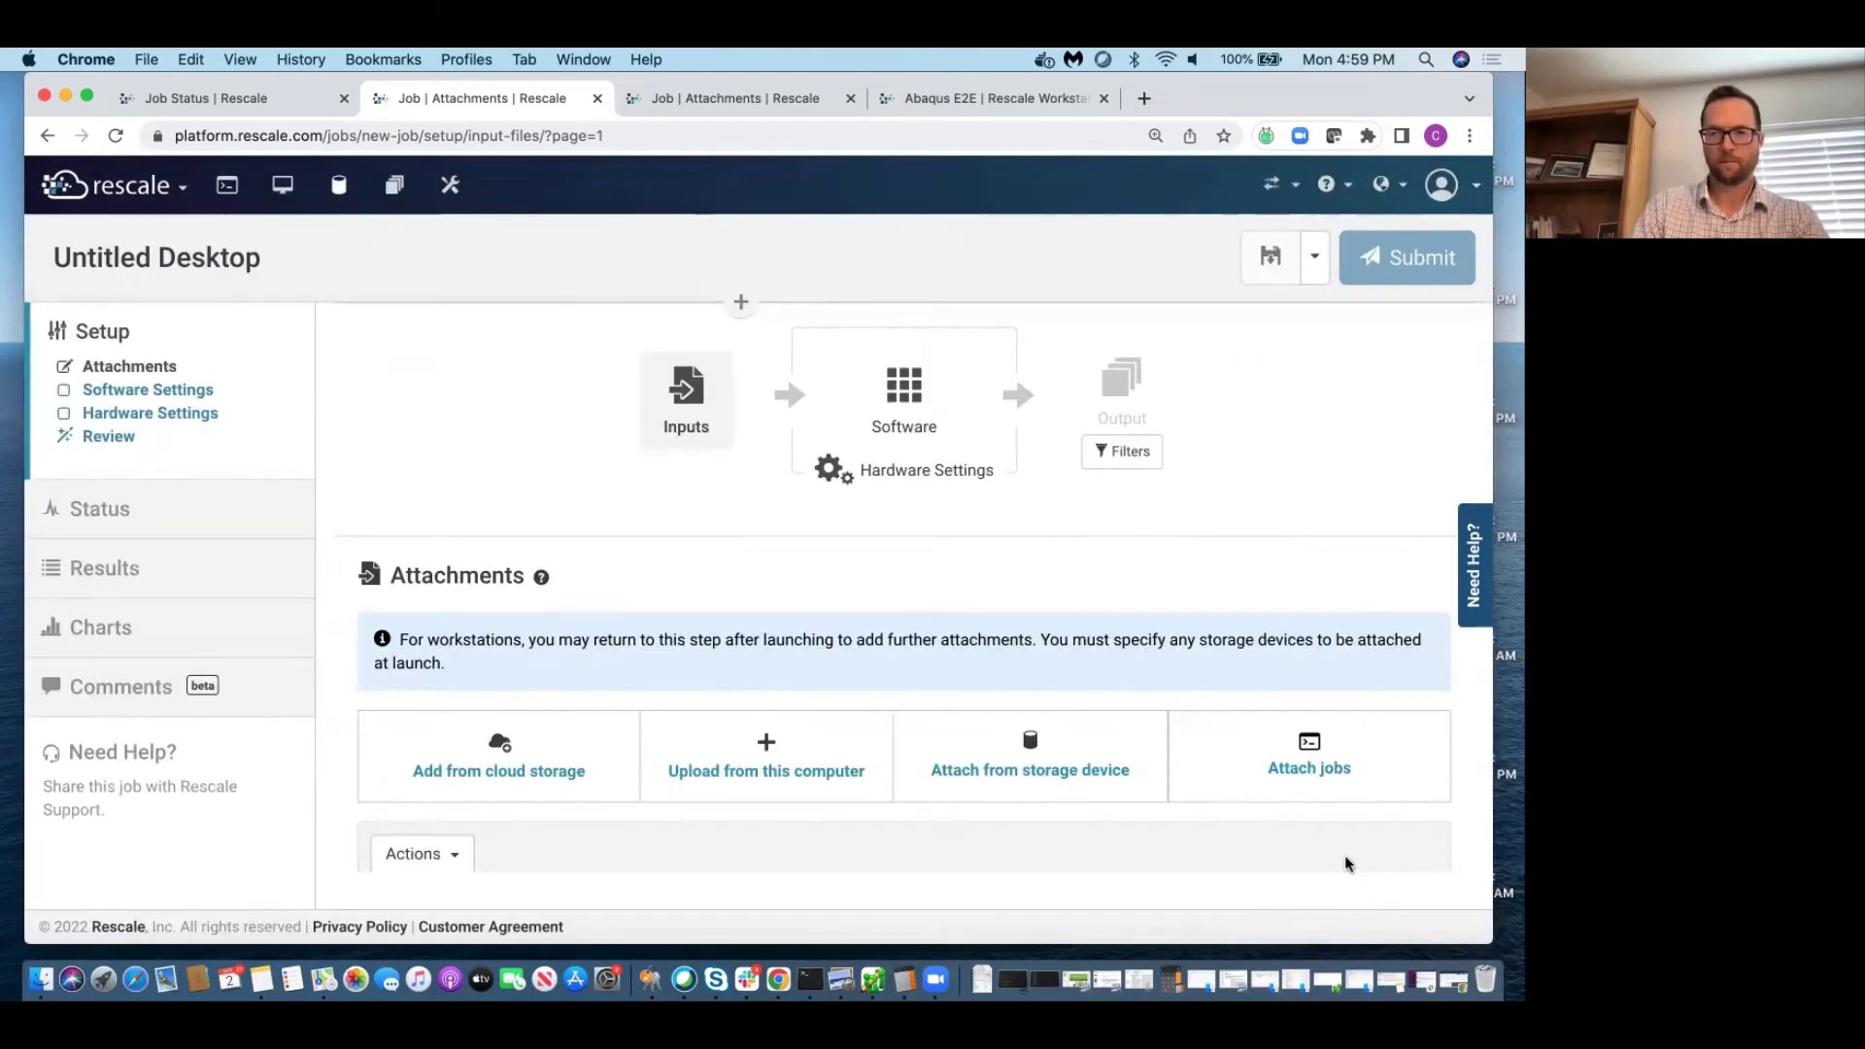
Choose Abaqus CAE Interactive Workflow as the desktop's software.
left_click(904, 419)
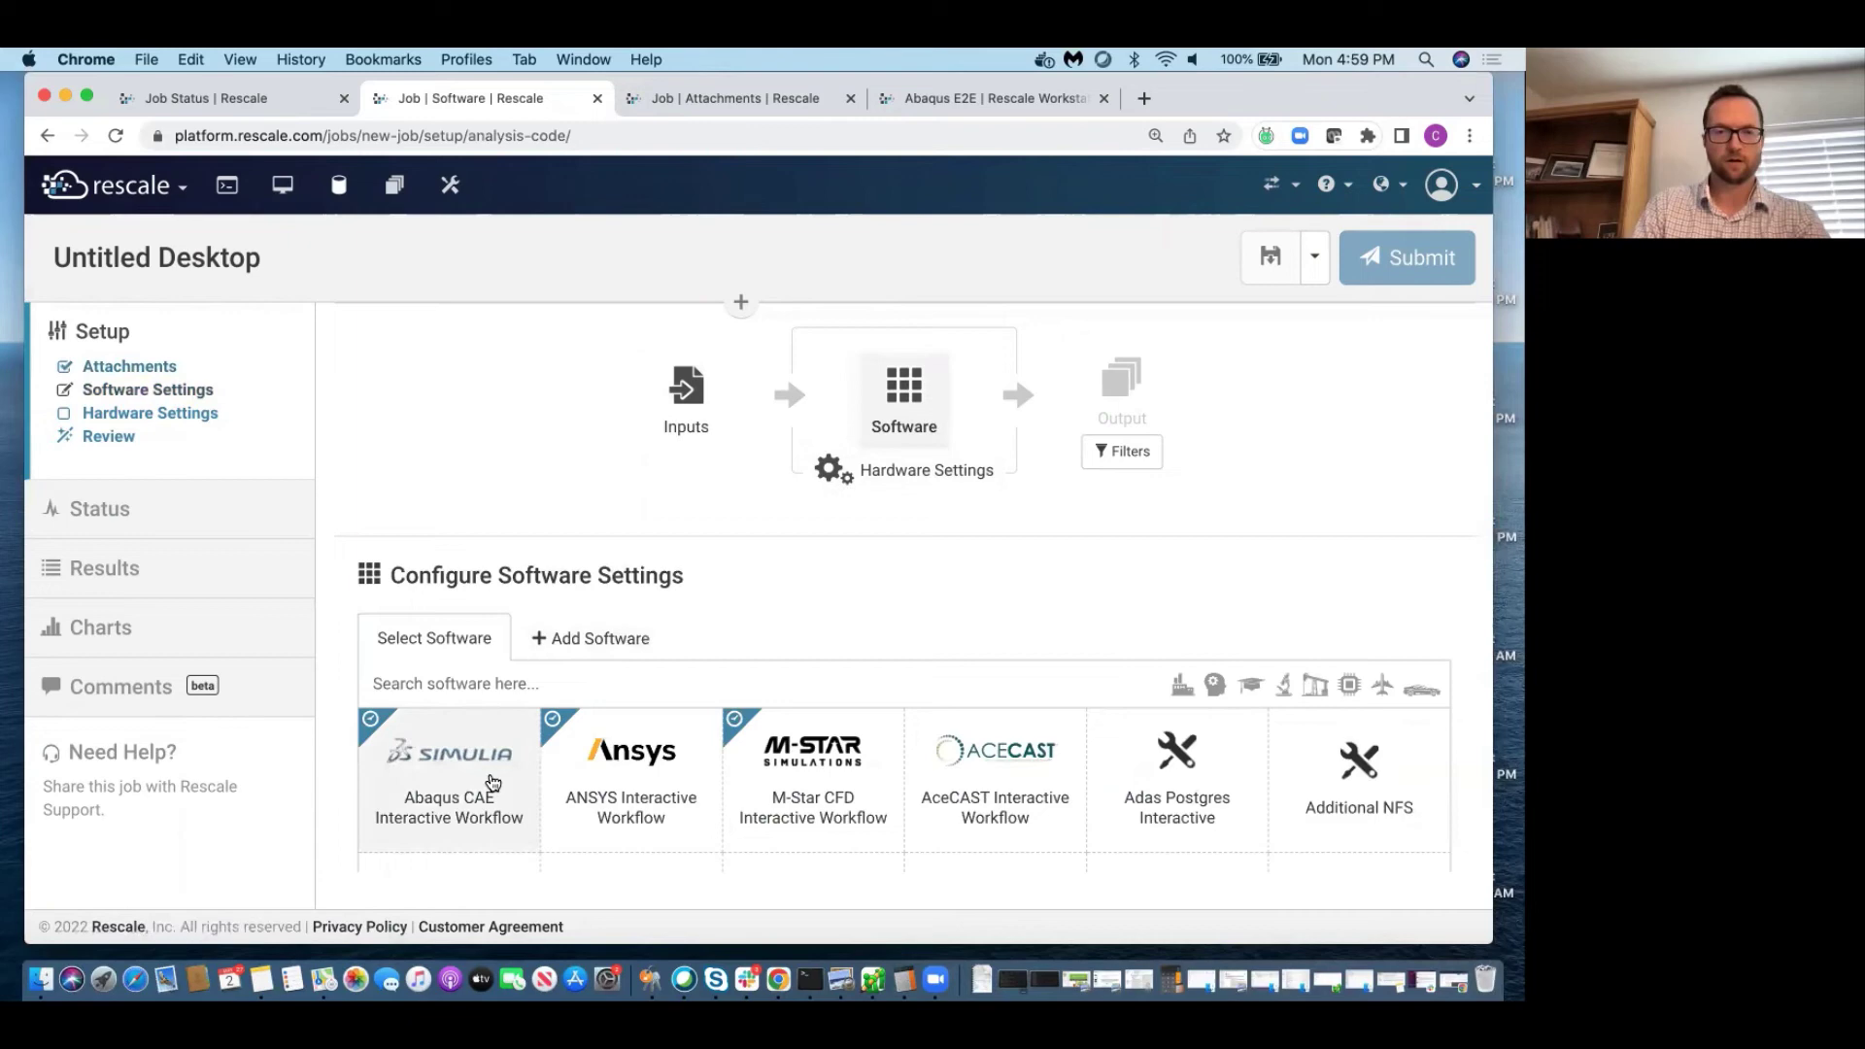
left_click(492, 780)
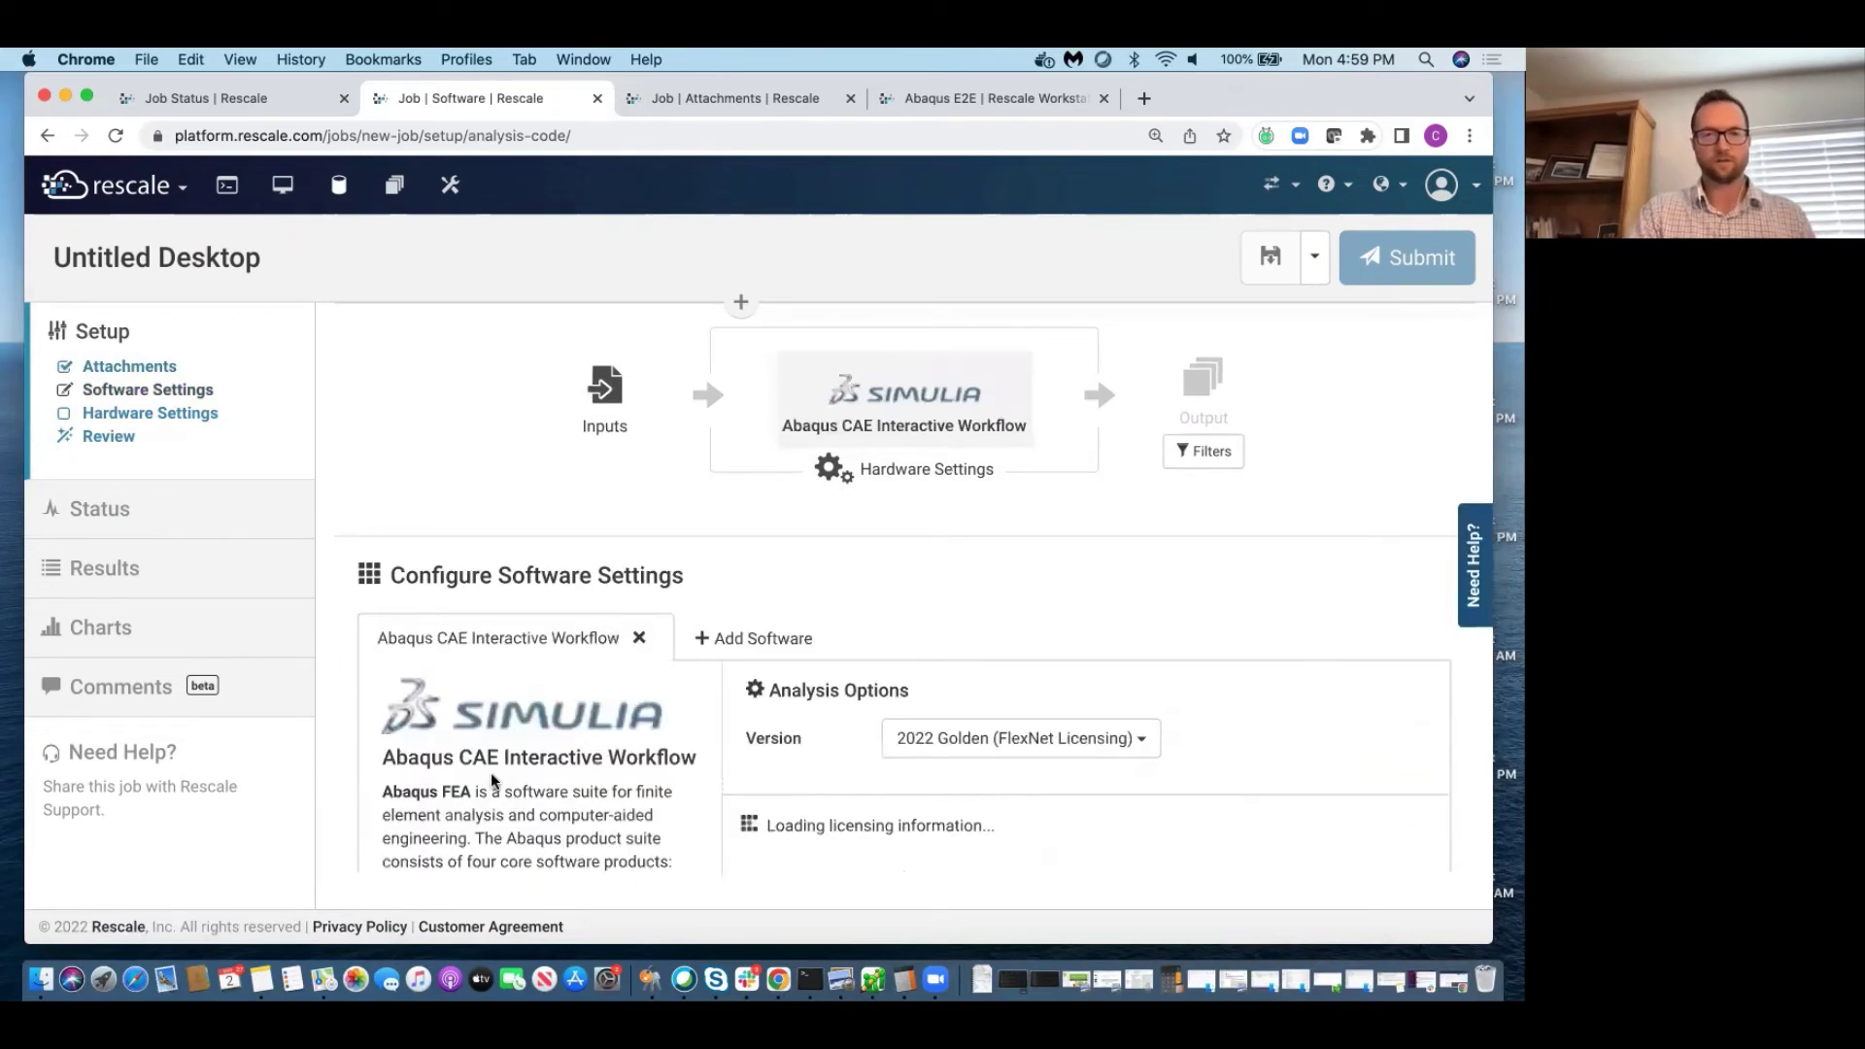
scroll(814, 715, "down", 3)
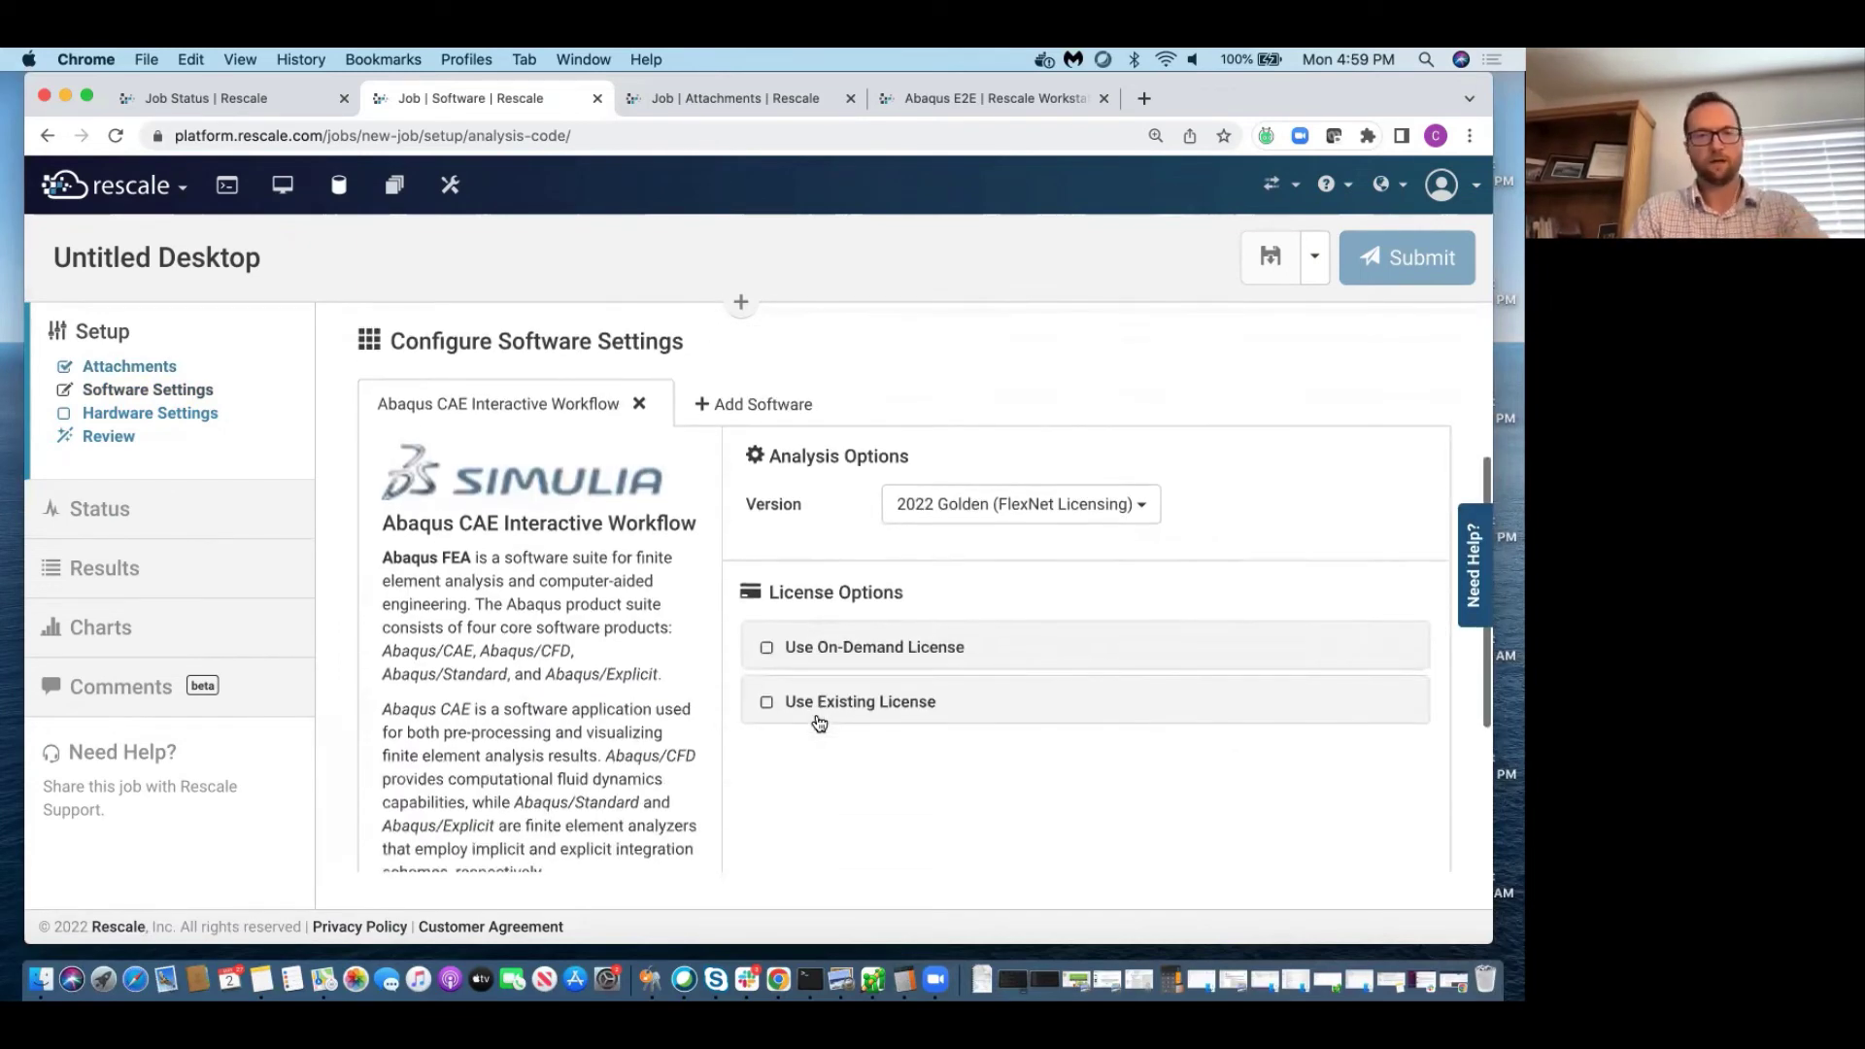
Use the existing license server 5443@license-host in LM_LICENSE_FILE.
left_click(819, 719)
scroll(820, 709, "down", 2)
left_click(824, 661)
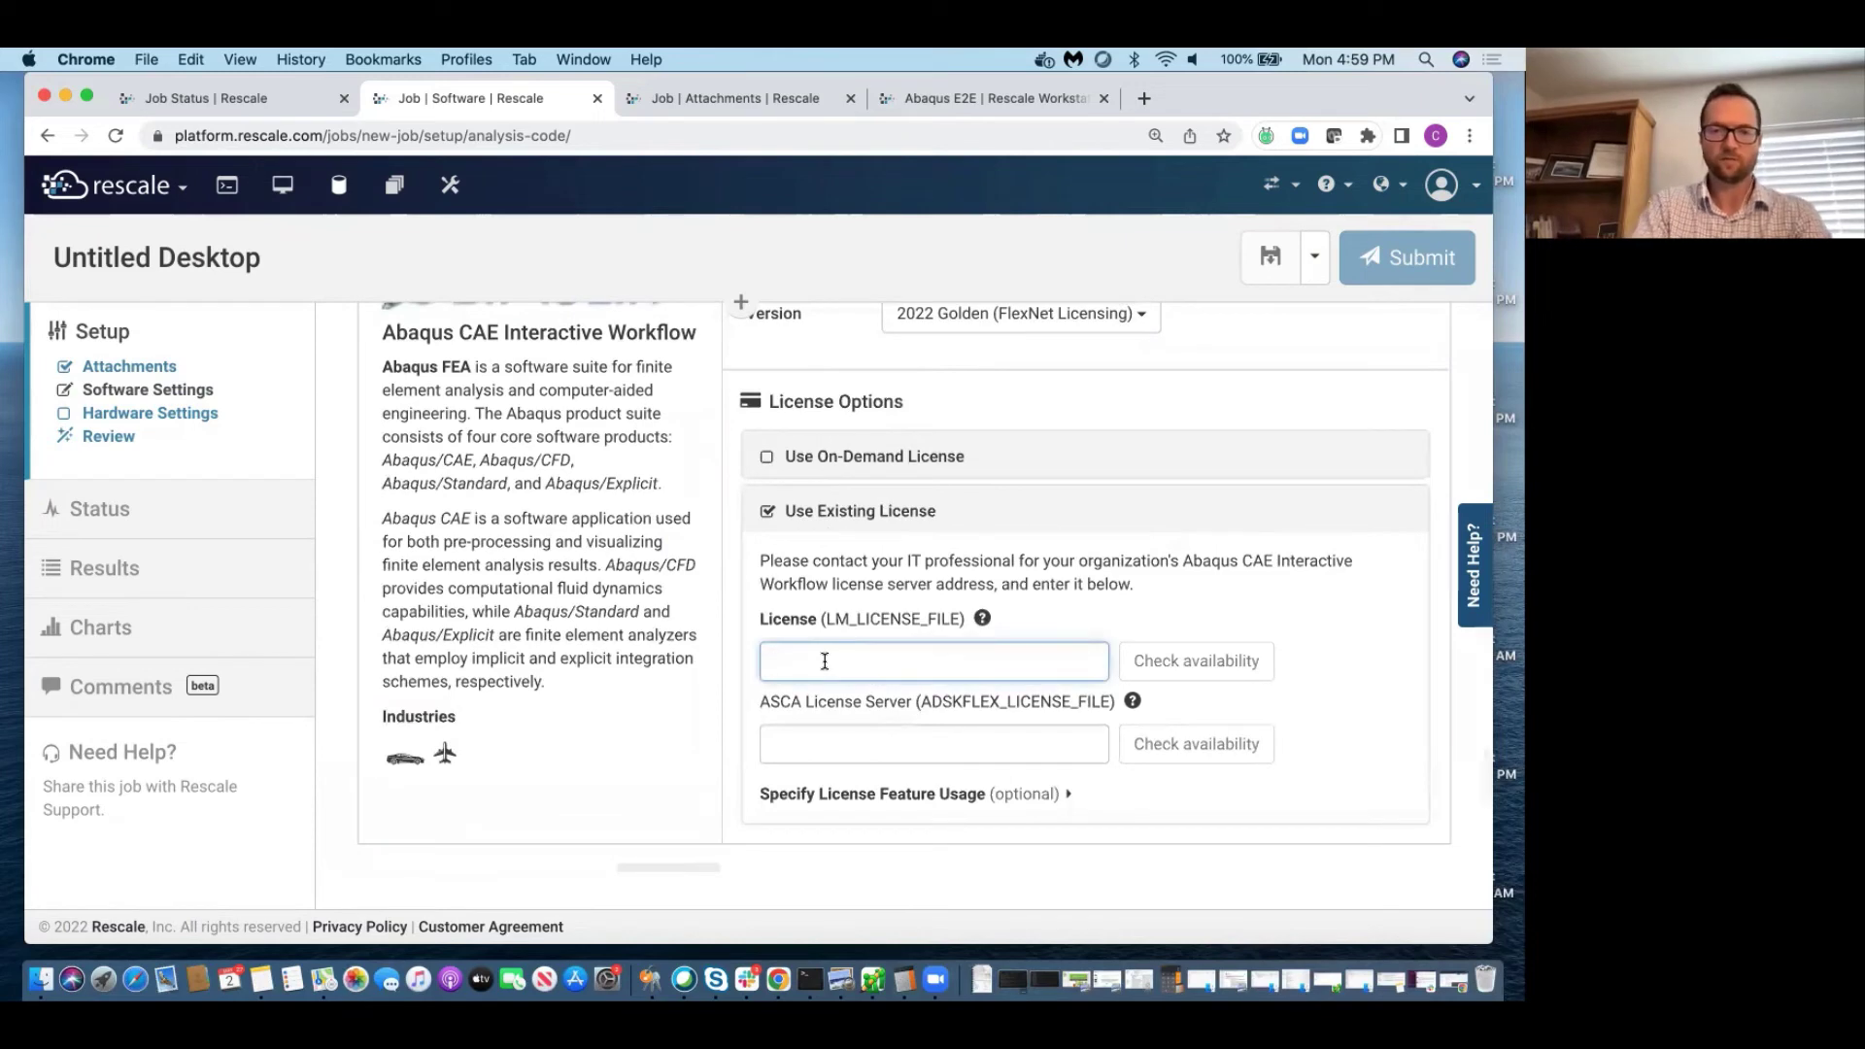
key("super+v")
scroll(1311, 767, "down", 2)
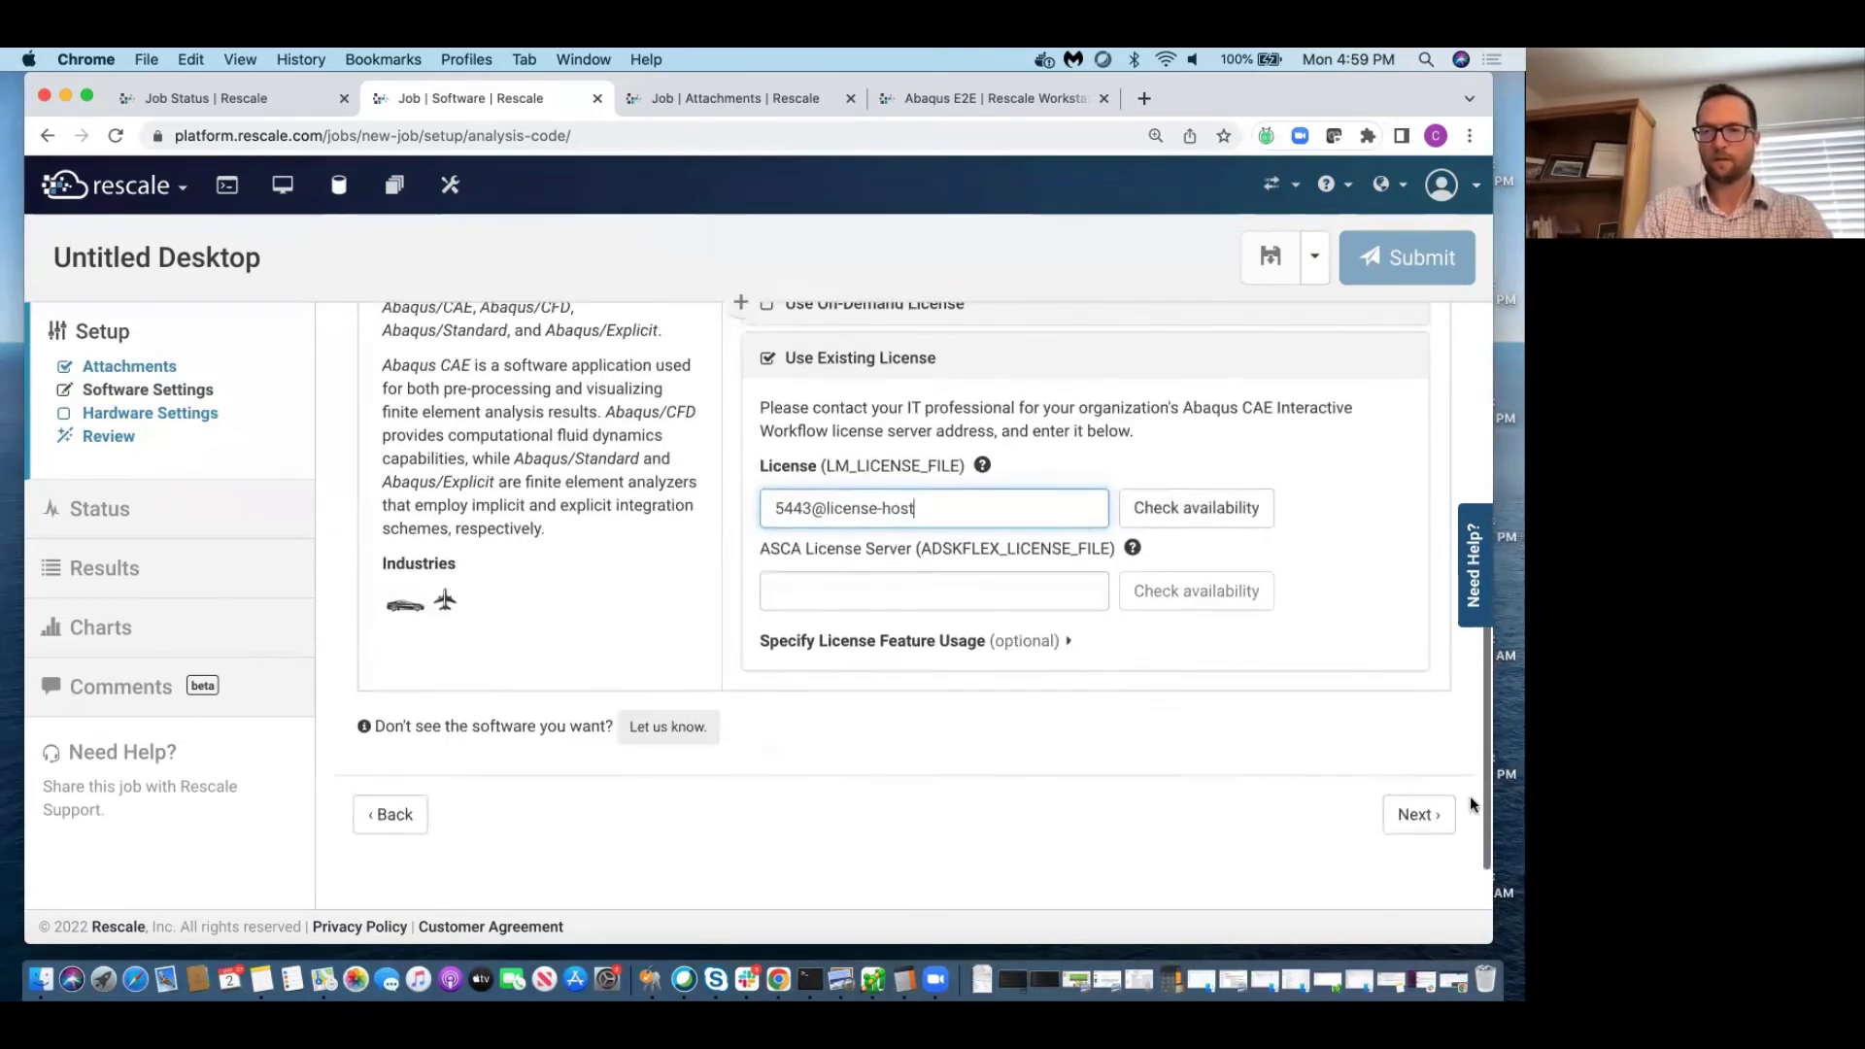
left_click(1418, 816)
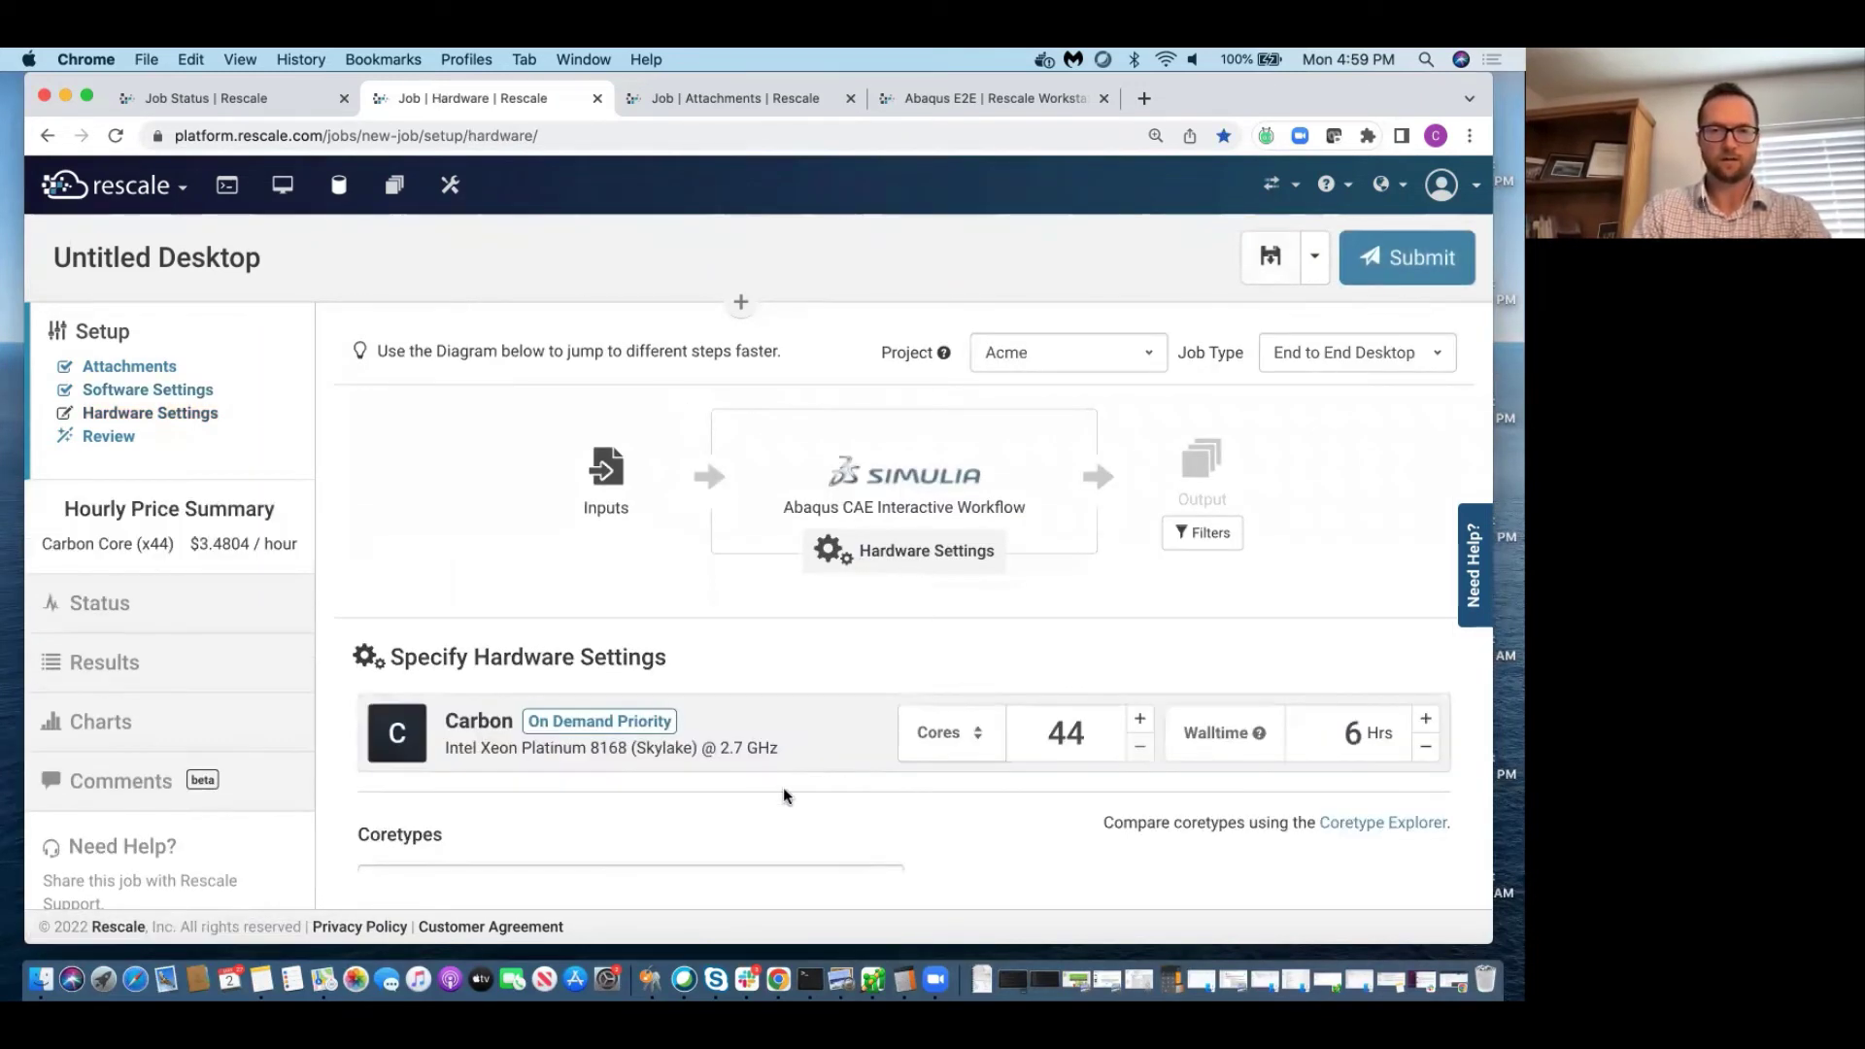
Select the Citrine coretype from the GPU coretypes group.
scroll(783, 787, "down", 3)
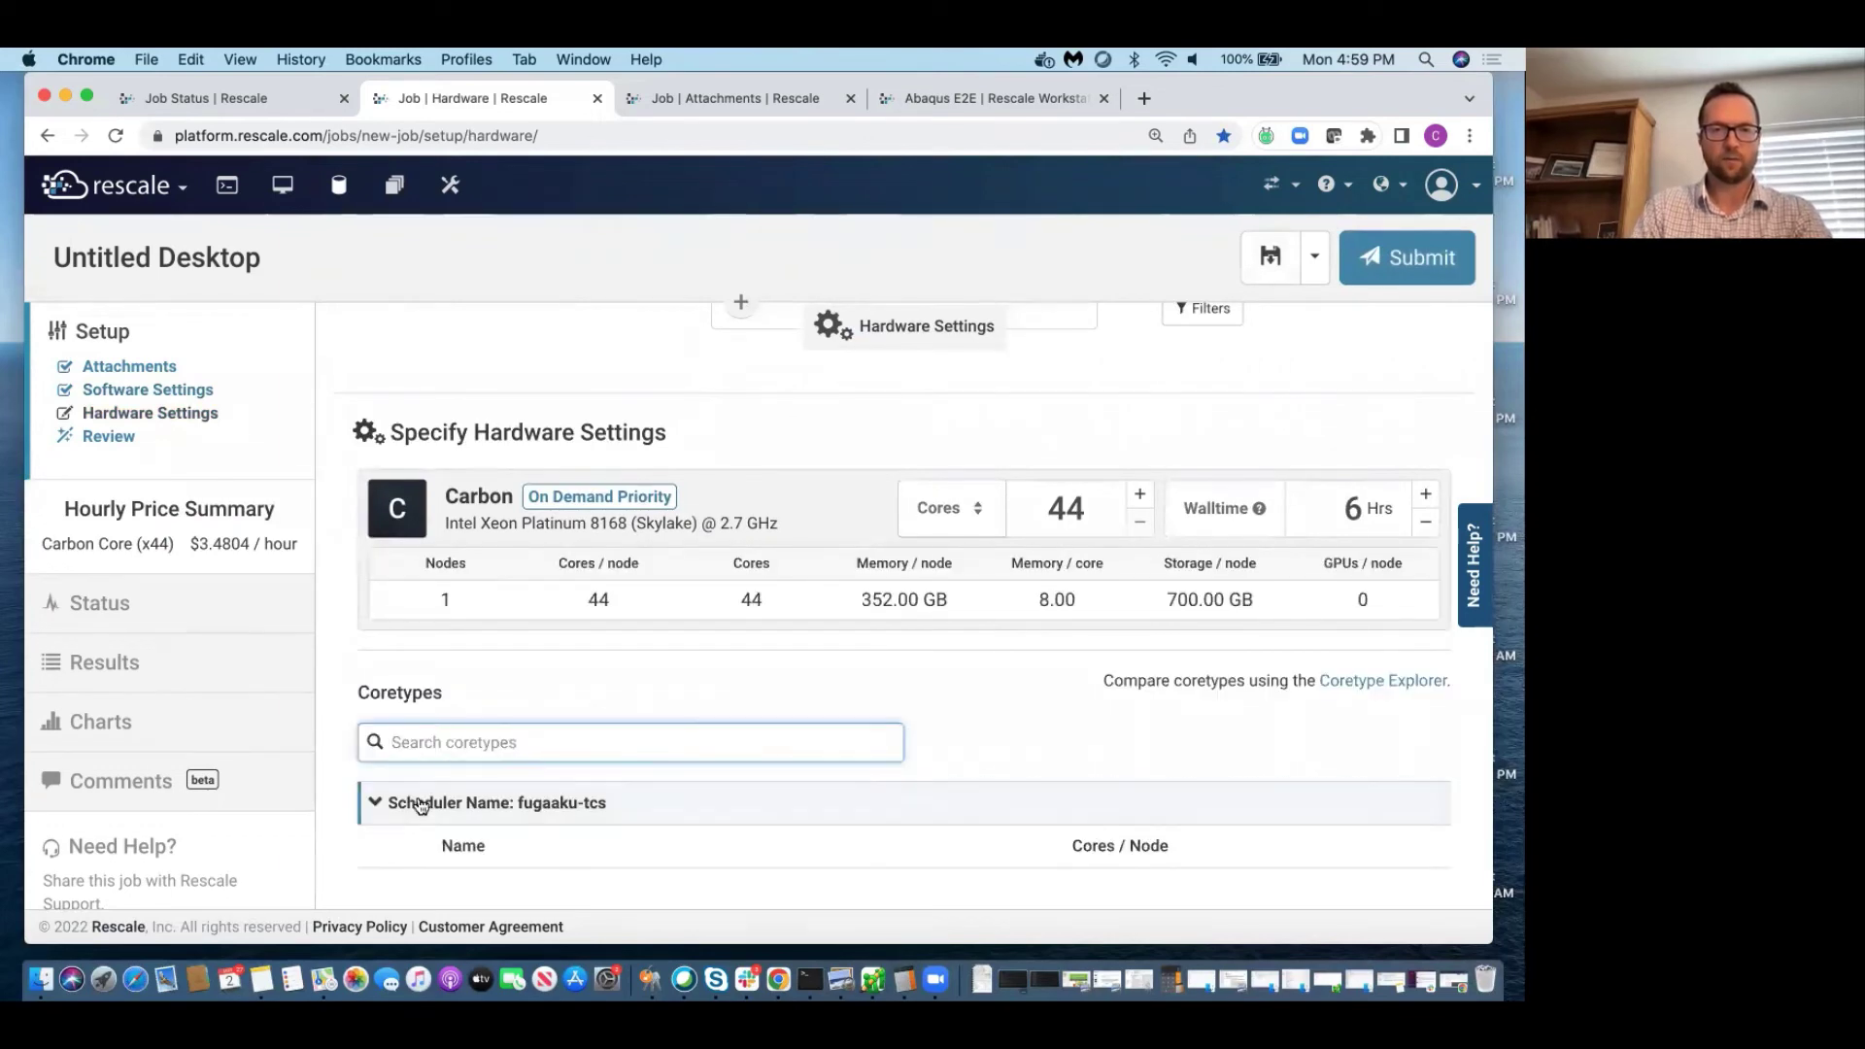
scroll(491, 791, "down", 2)
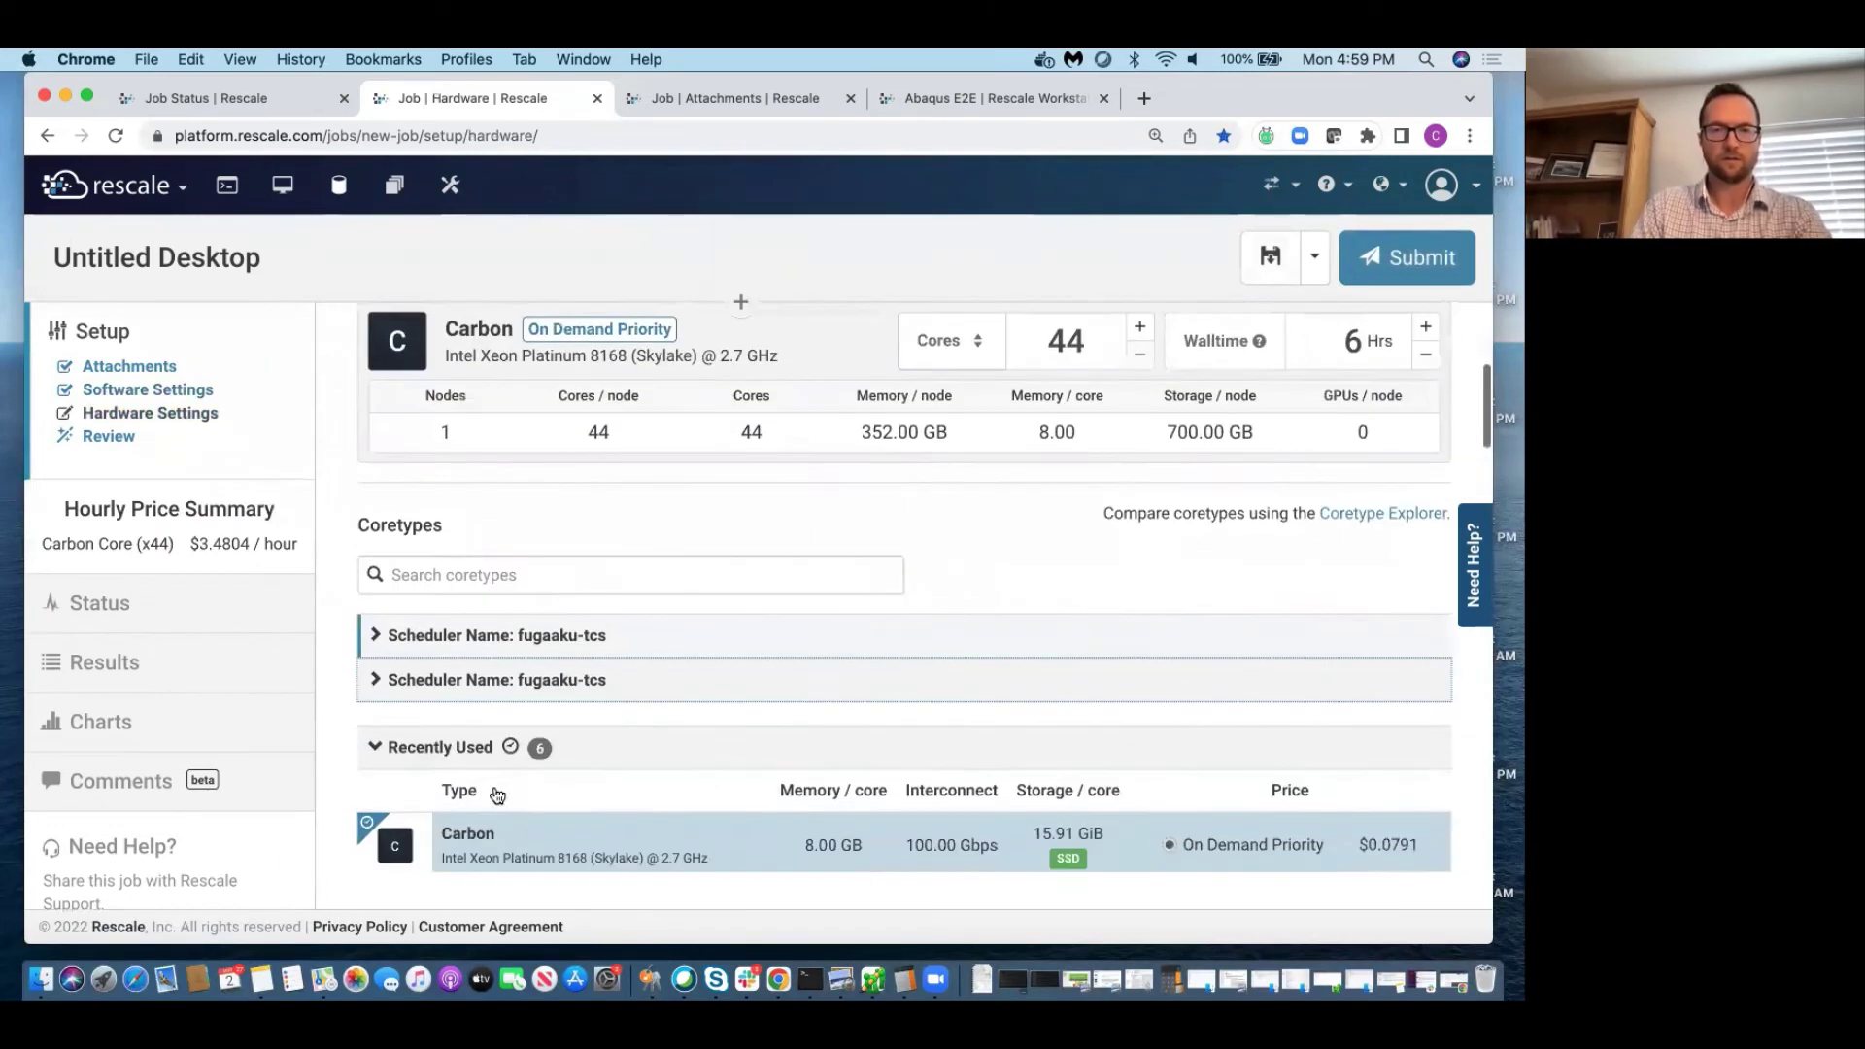
left_click(427, 747)
scroll(428, 738, "down", 2)
left_click(432, 680)
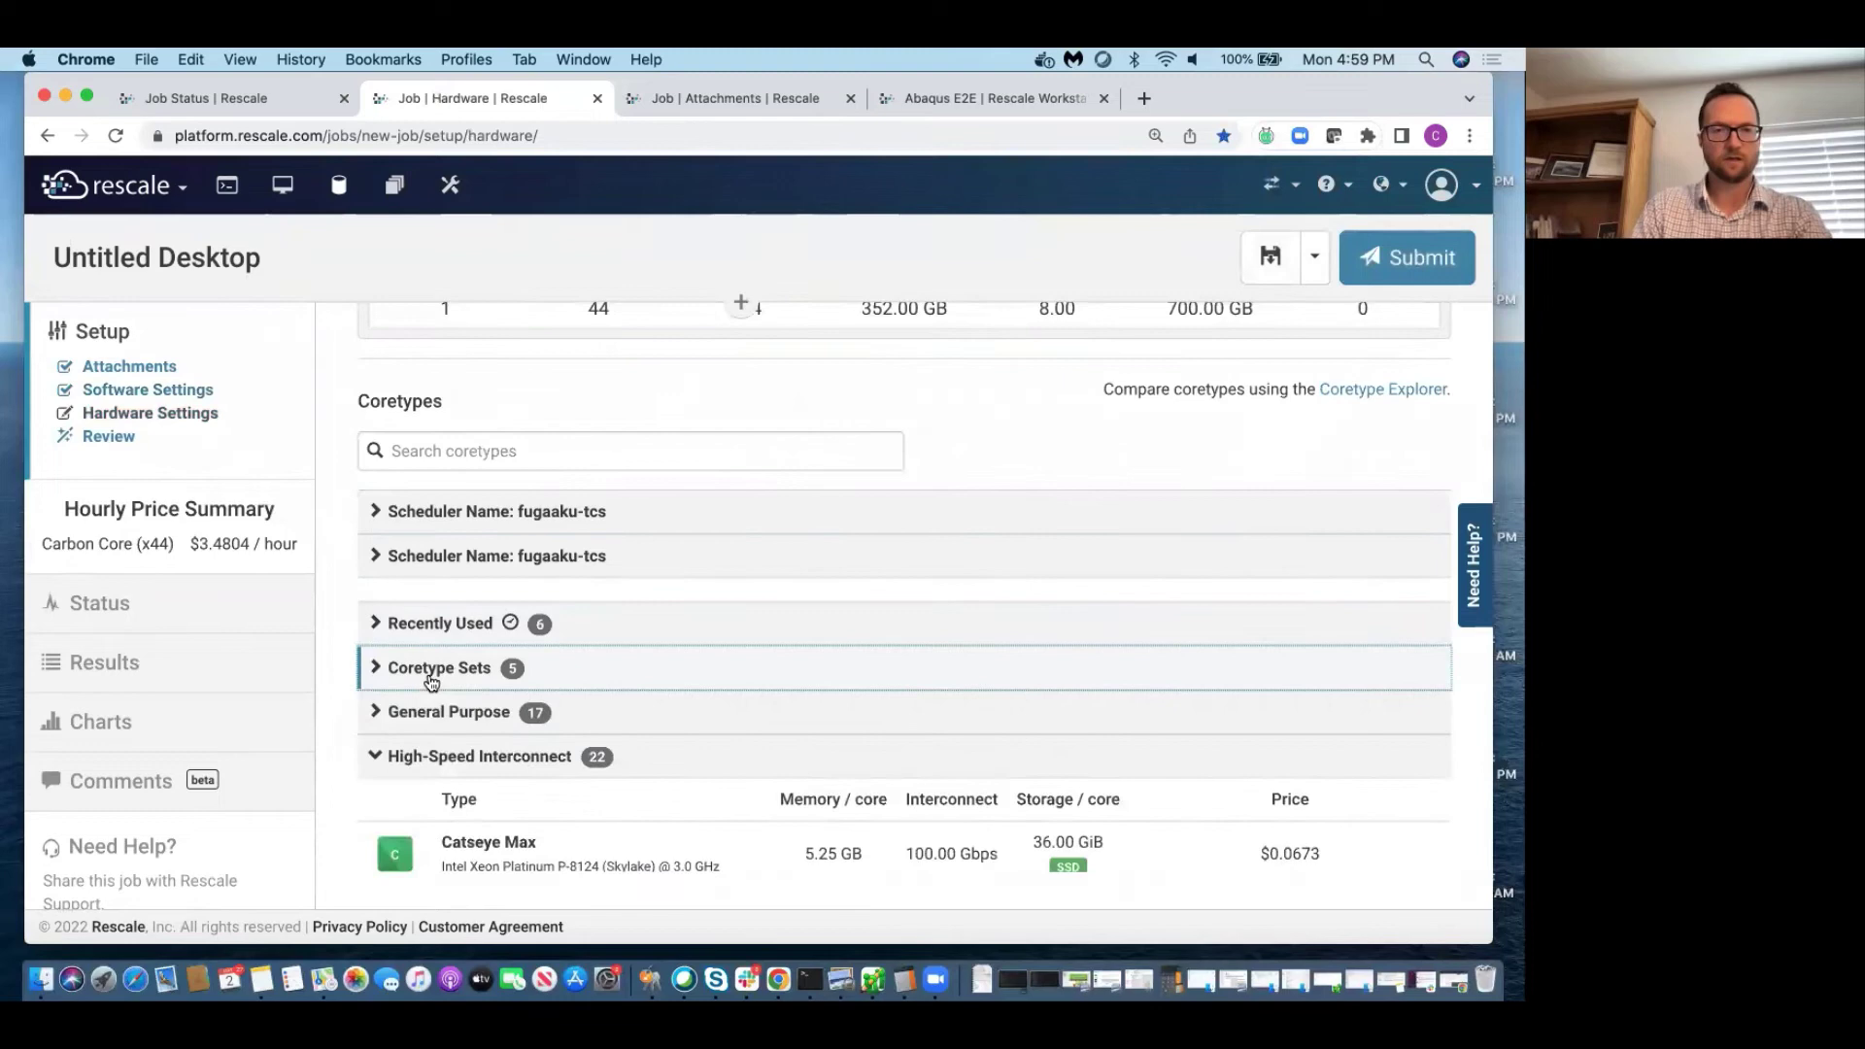
scroll(430, 641, "down", 3)
left_click(433, 590)
scroll(442, 631, "down", 1)
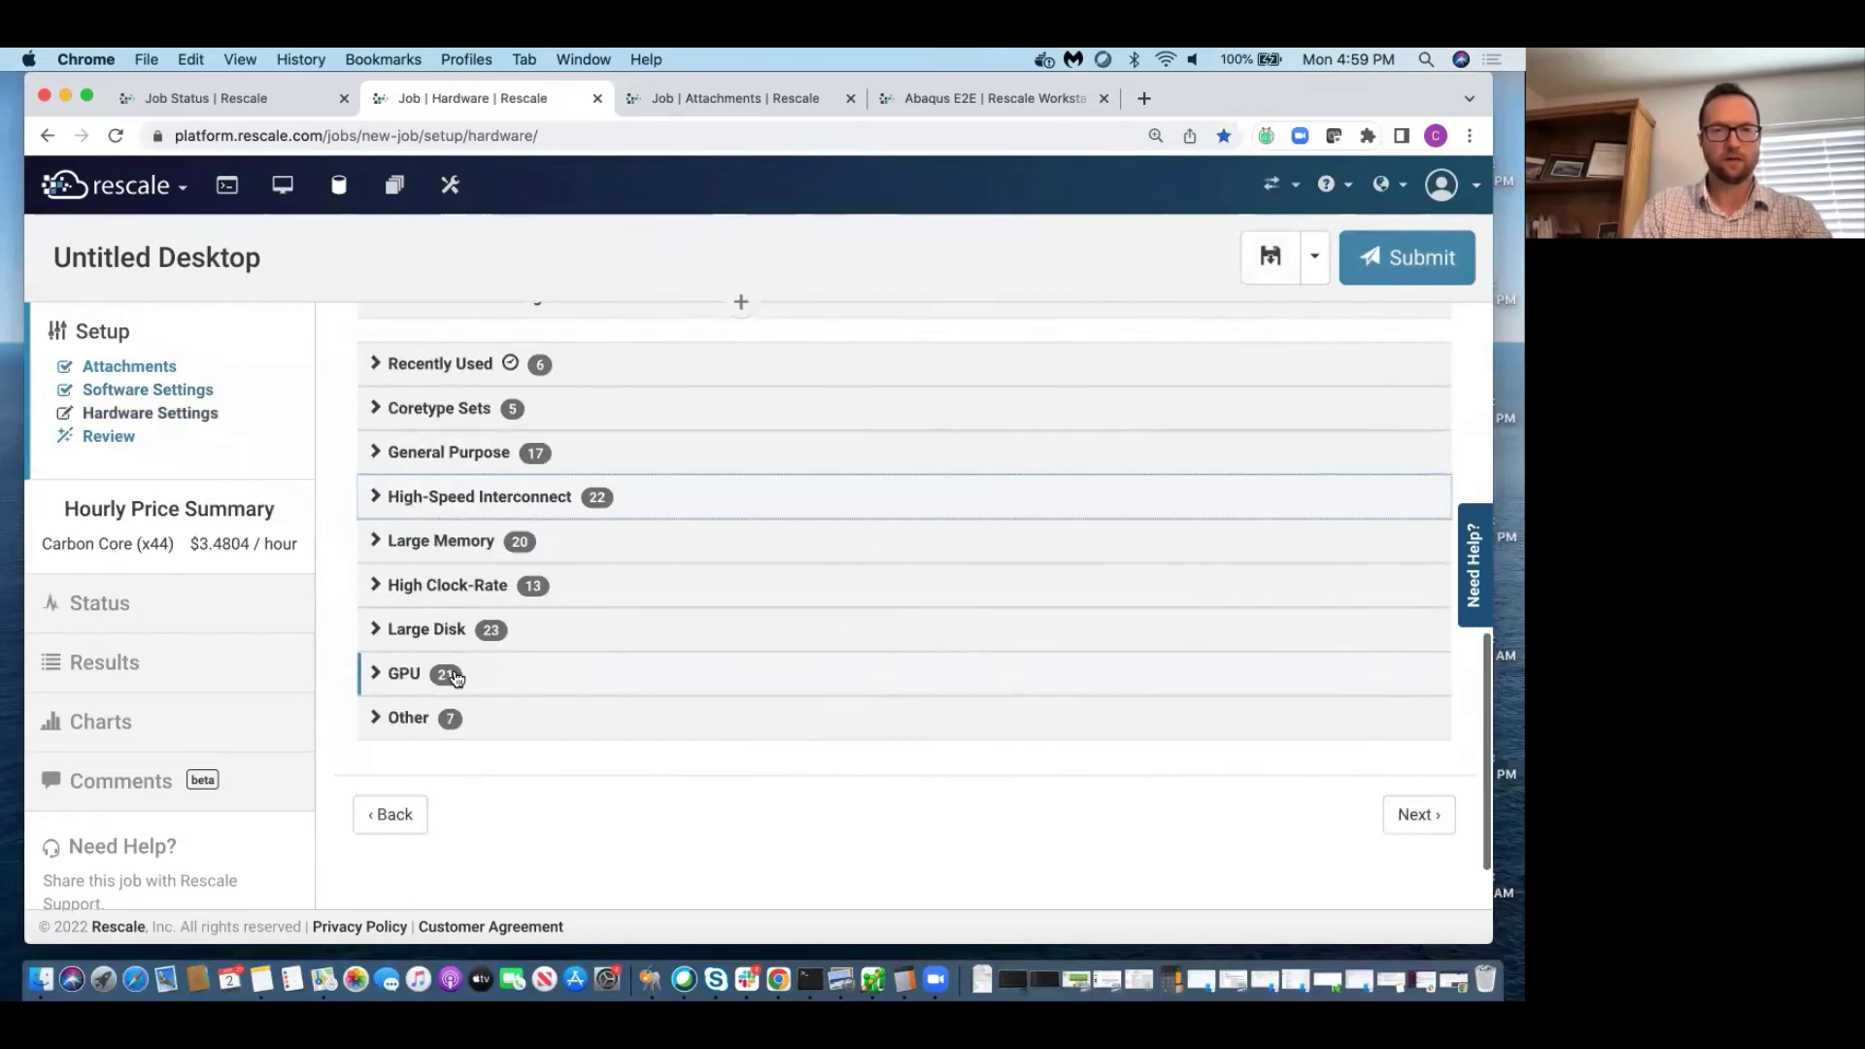
left_click(457, 677)
scroll(699, 761, "down", 4)
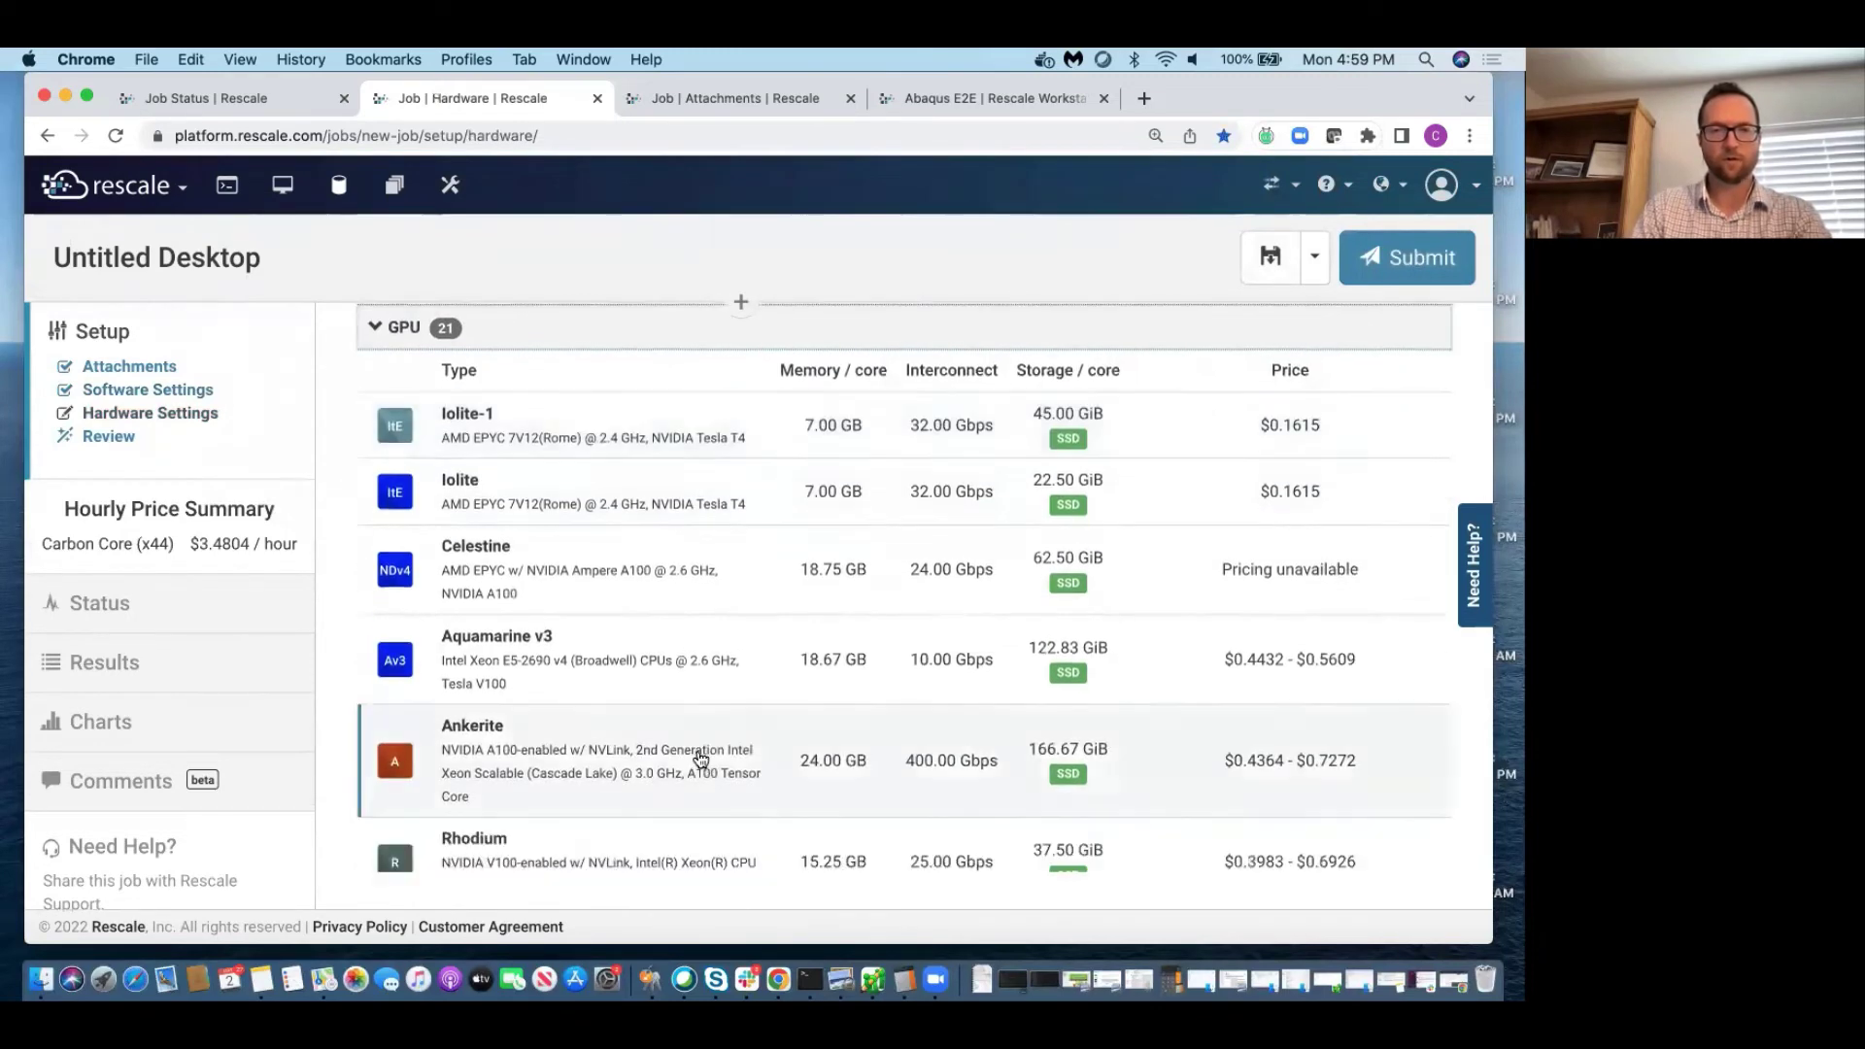
scroll(700, 759, "down", 4)
scroll(700, 758, "down", 2)
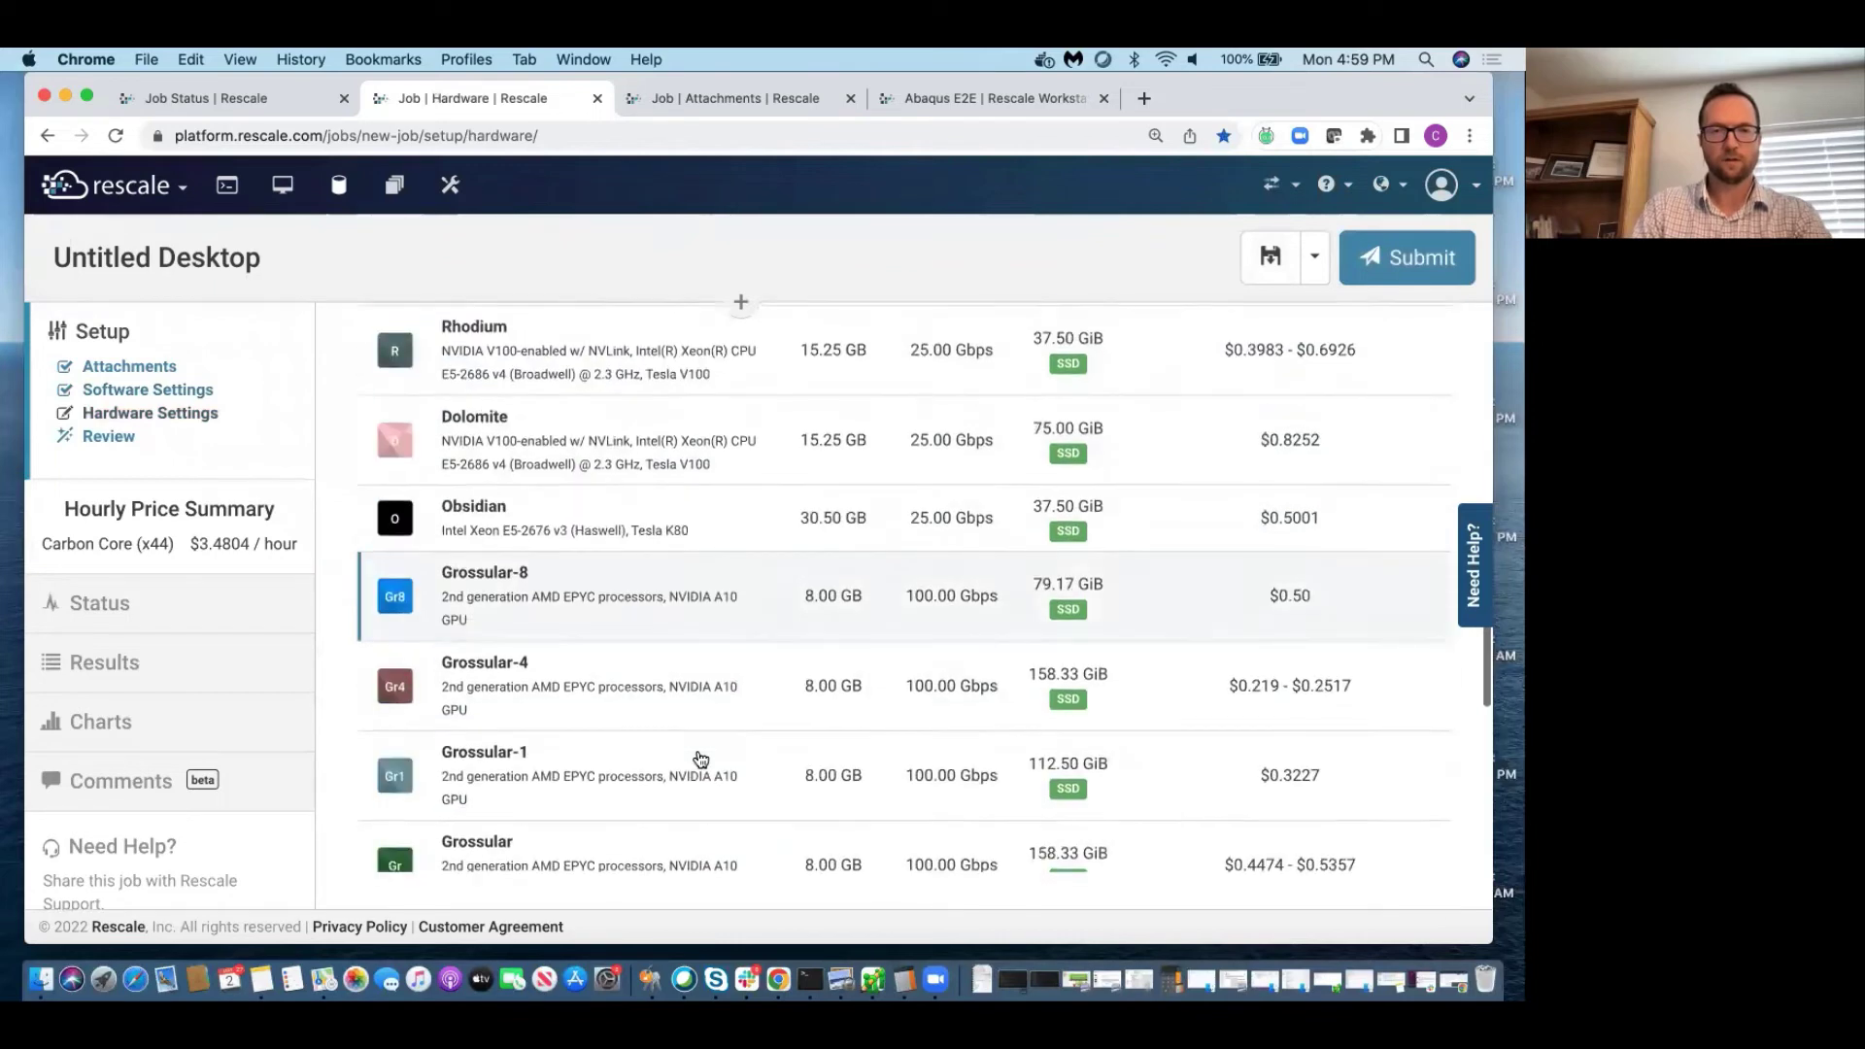
scroll(700, 759, "down", 5)
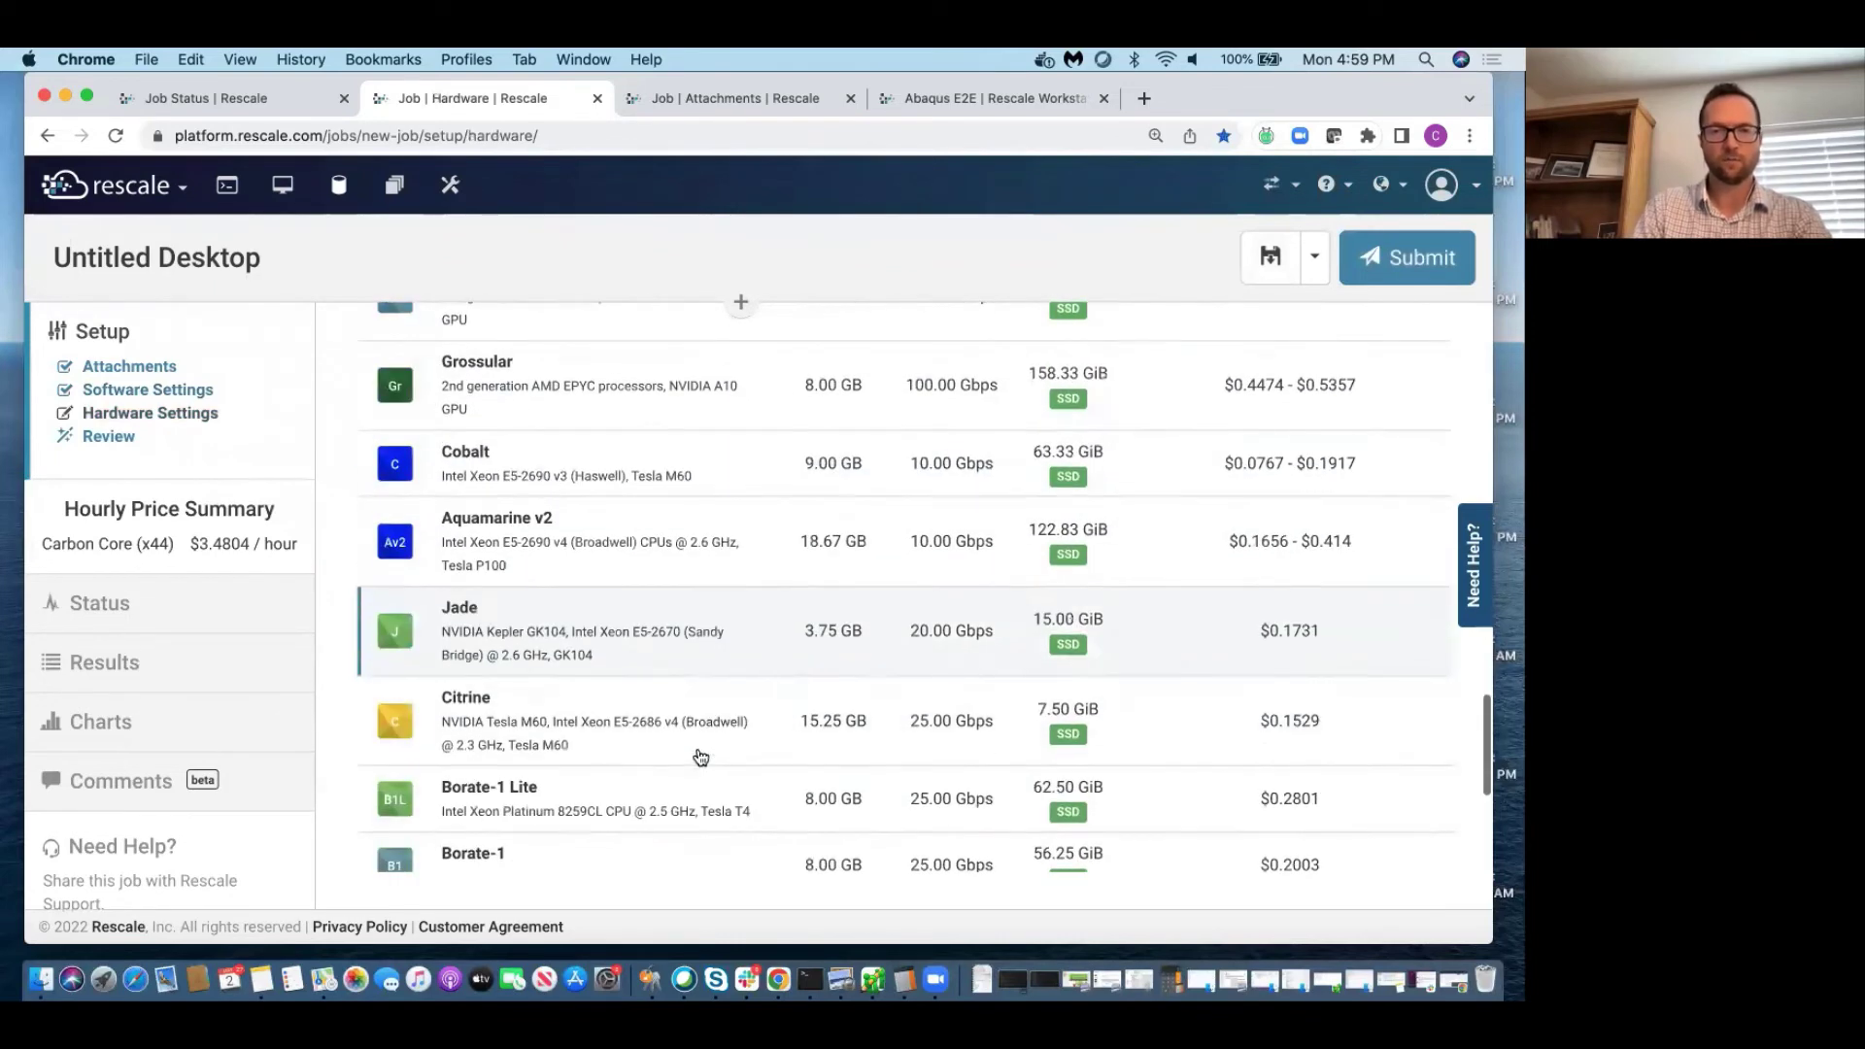
left_click(700, 756)
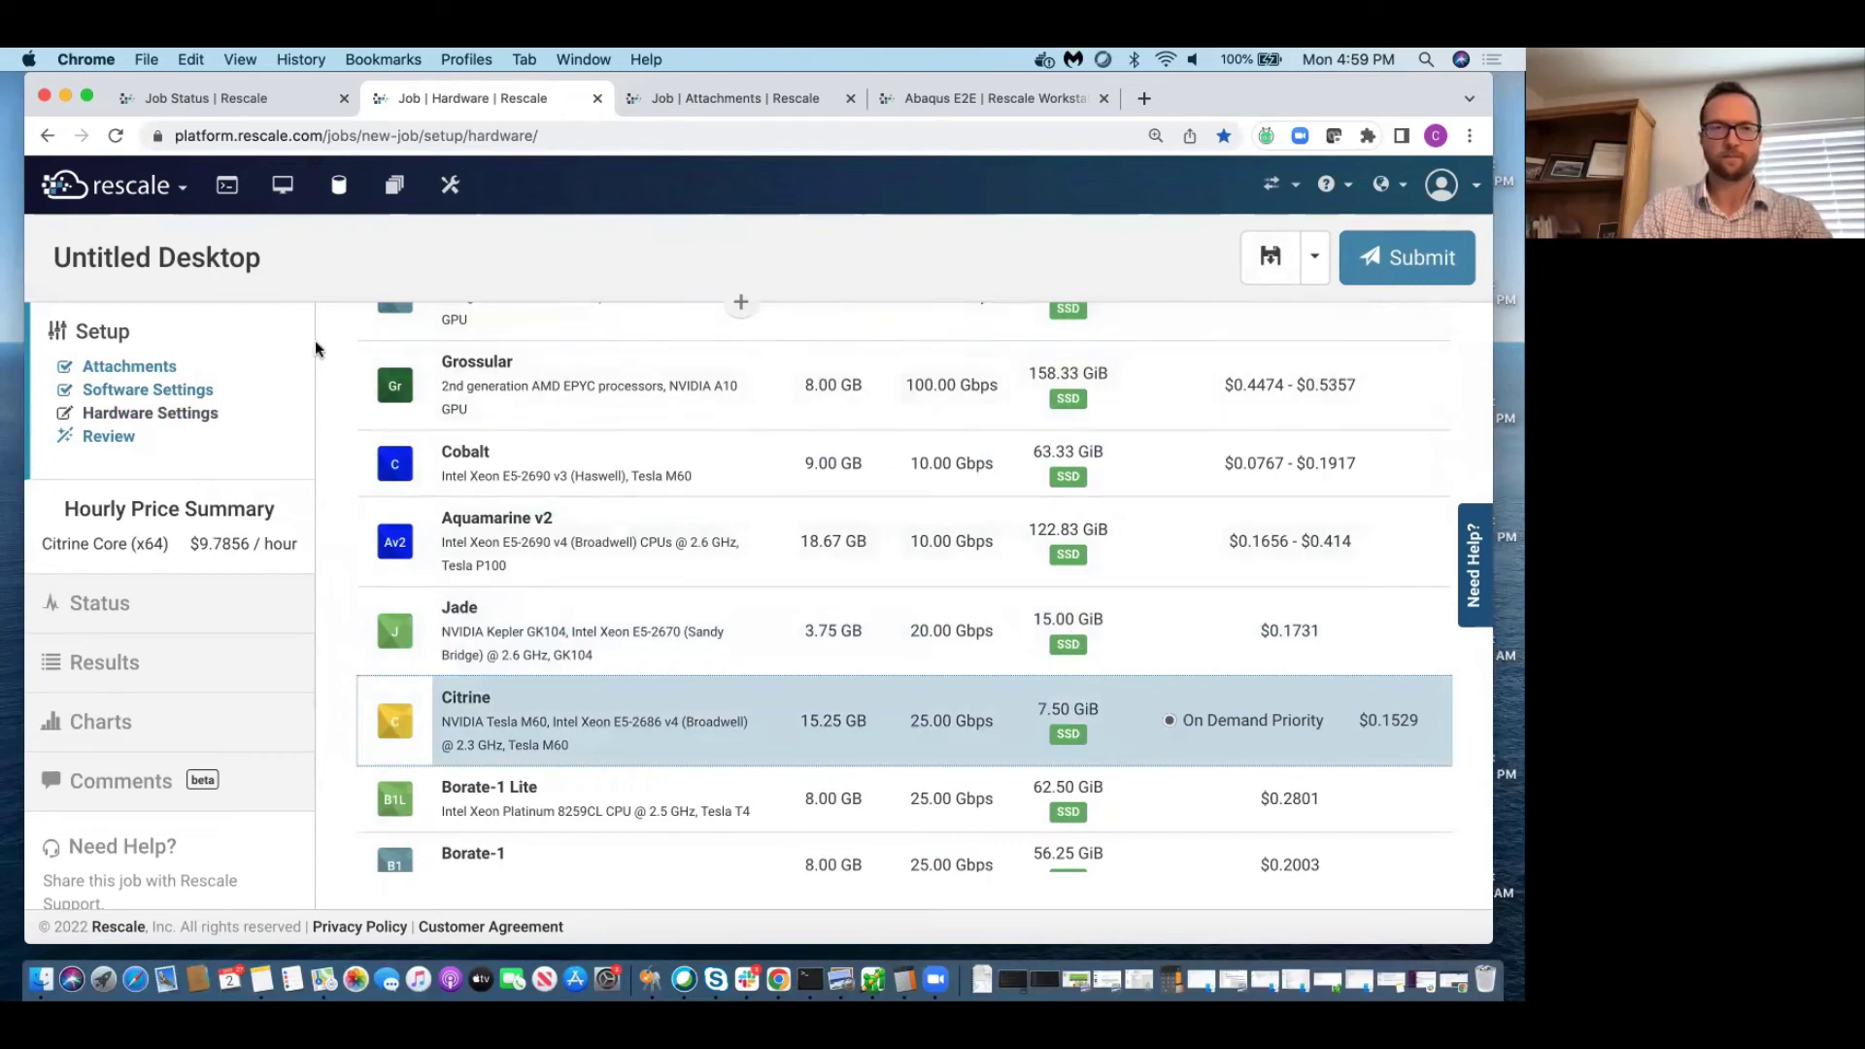
Name the desktop Abaqus, set 8 cores and a 1-hour walltime, and submit.
left_click(228, 260)
type("Abaq")
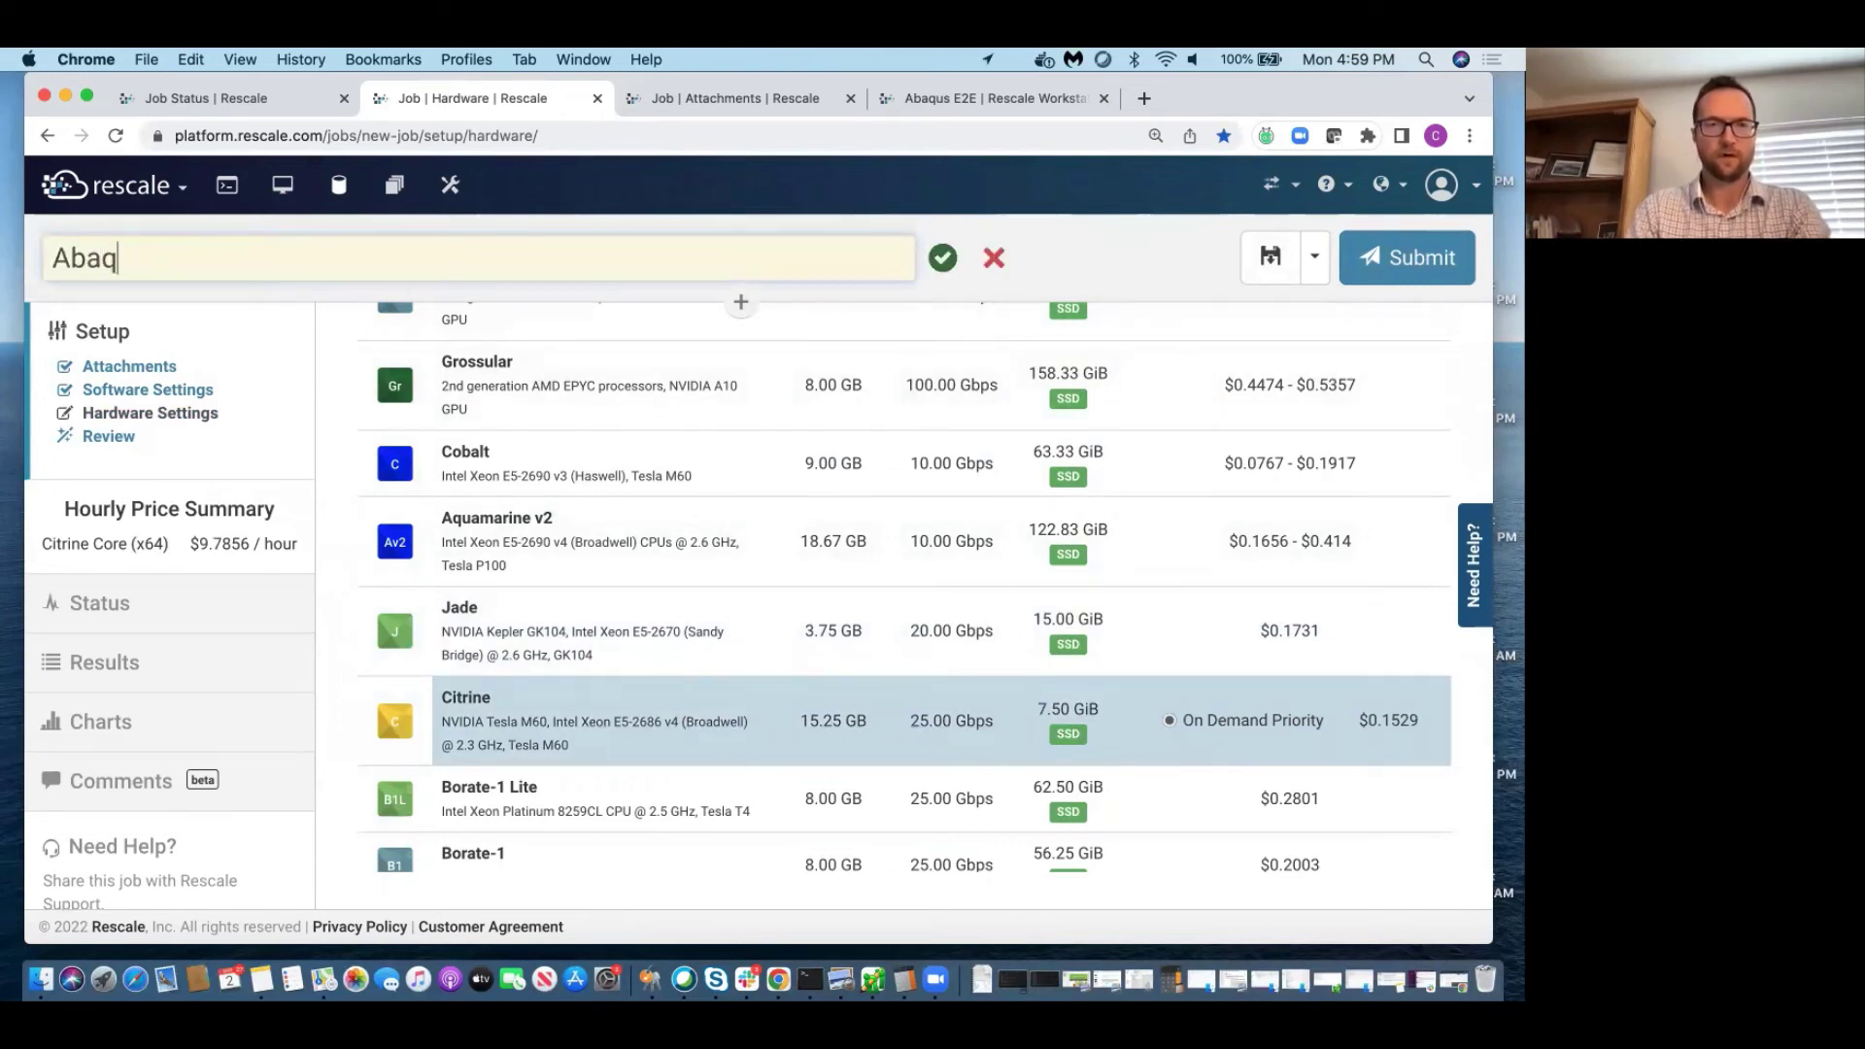
type("us")
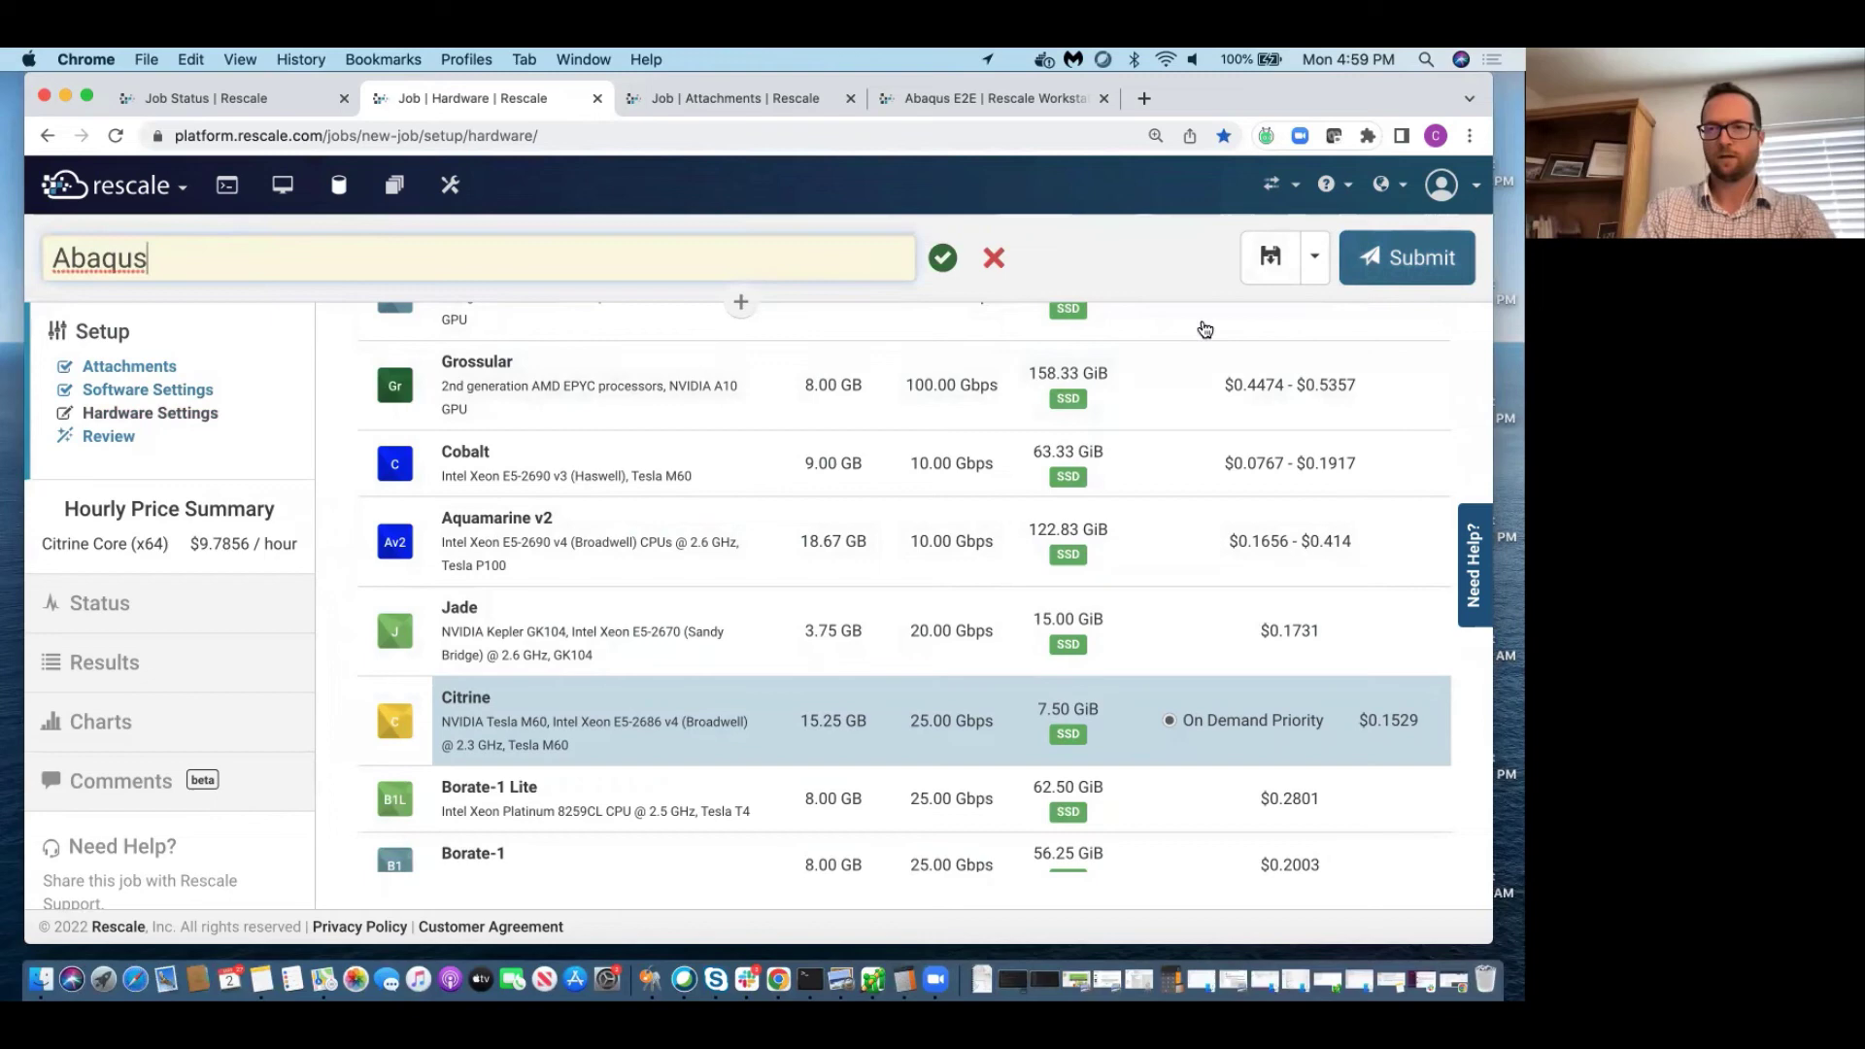
scroll(1205, 328, "up", 15)
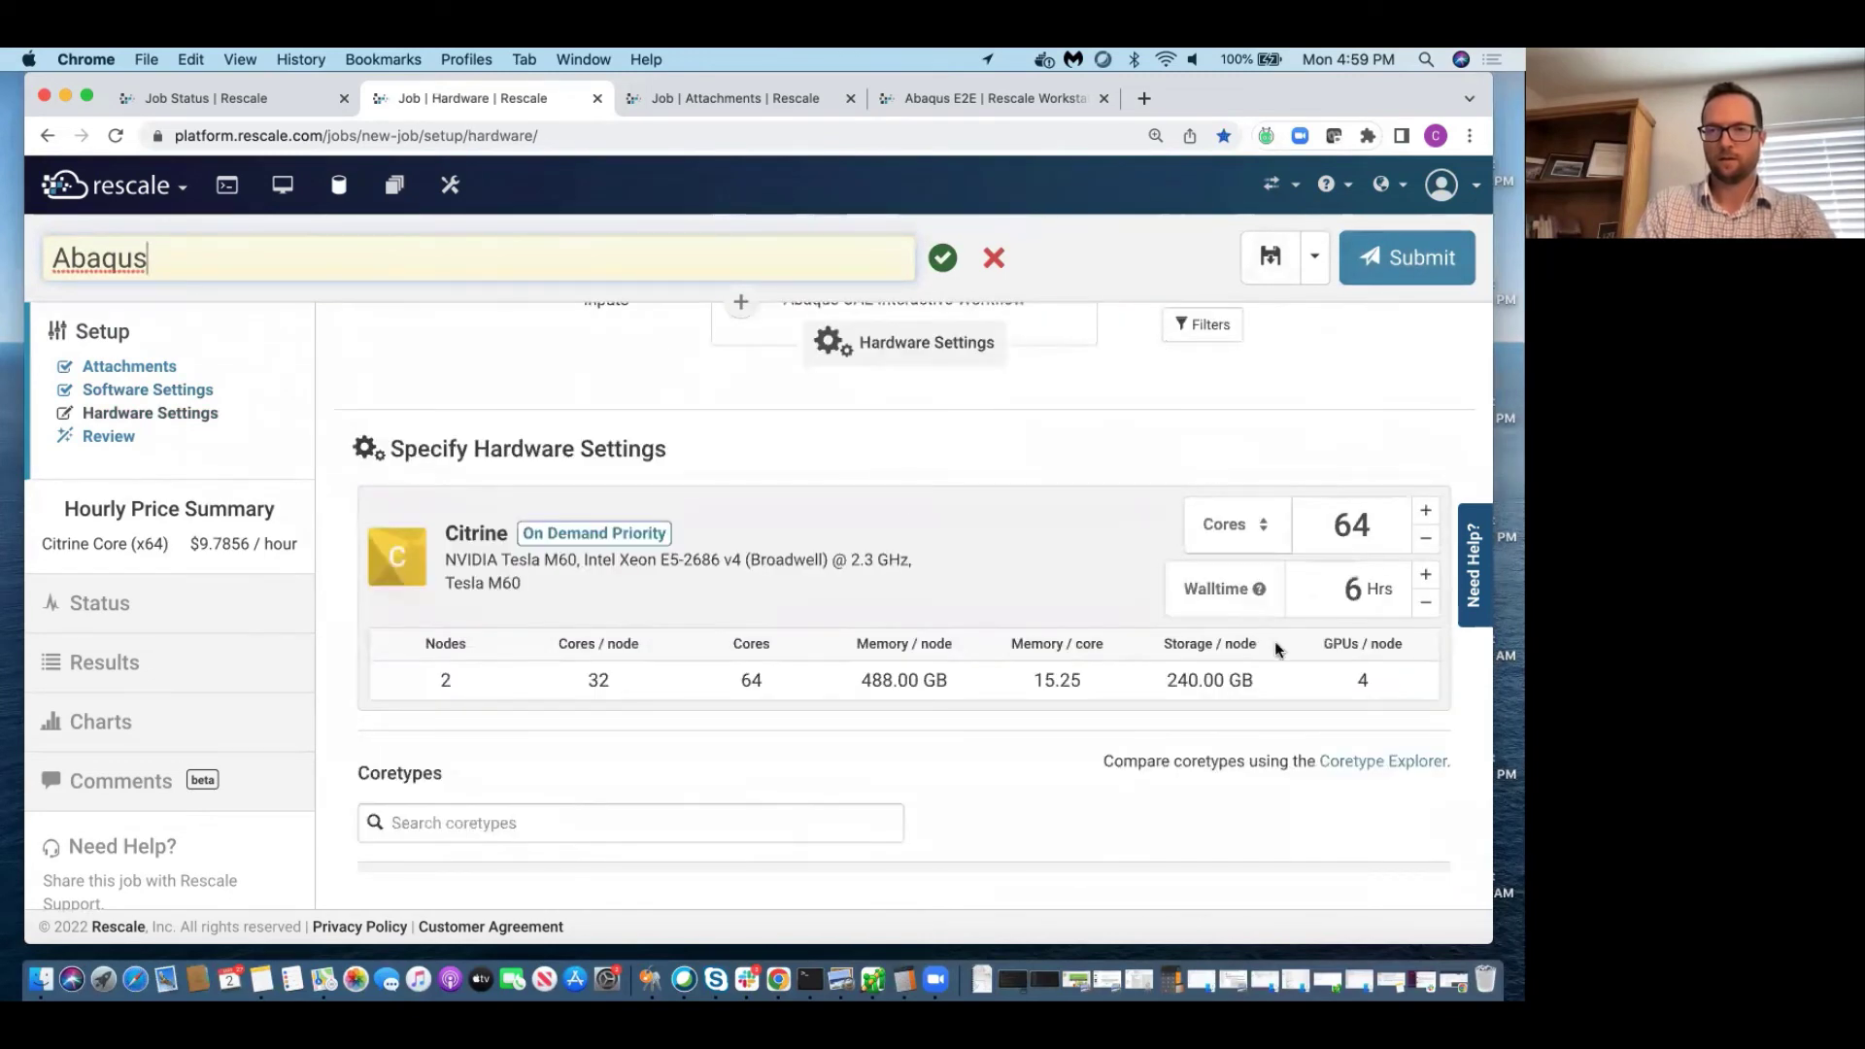
left_click(1425, 538)
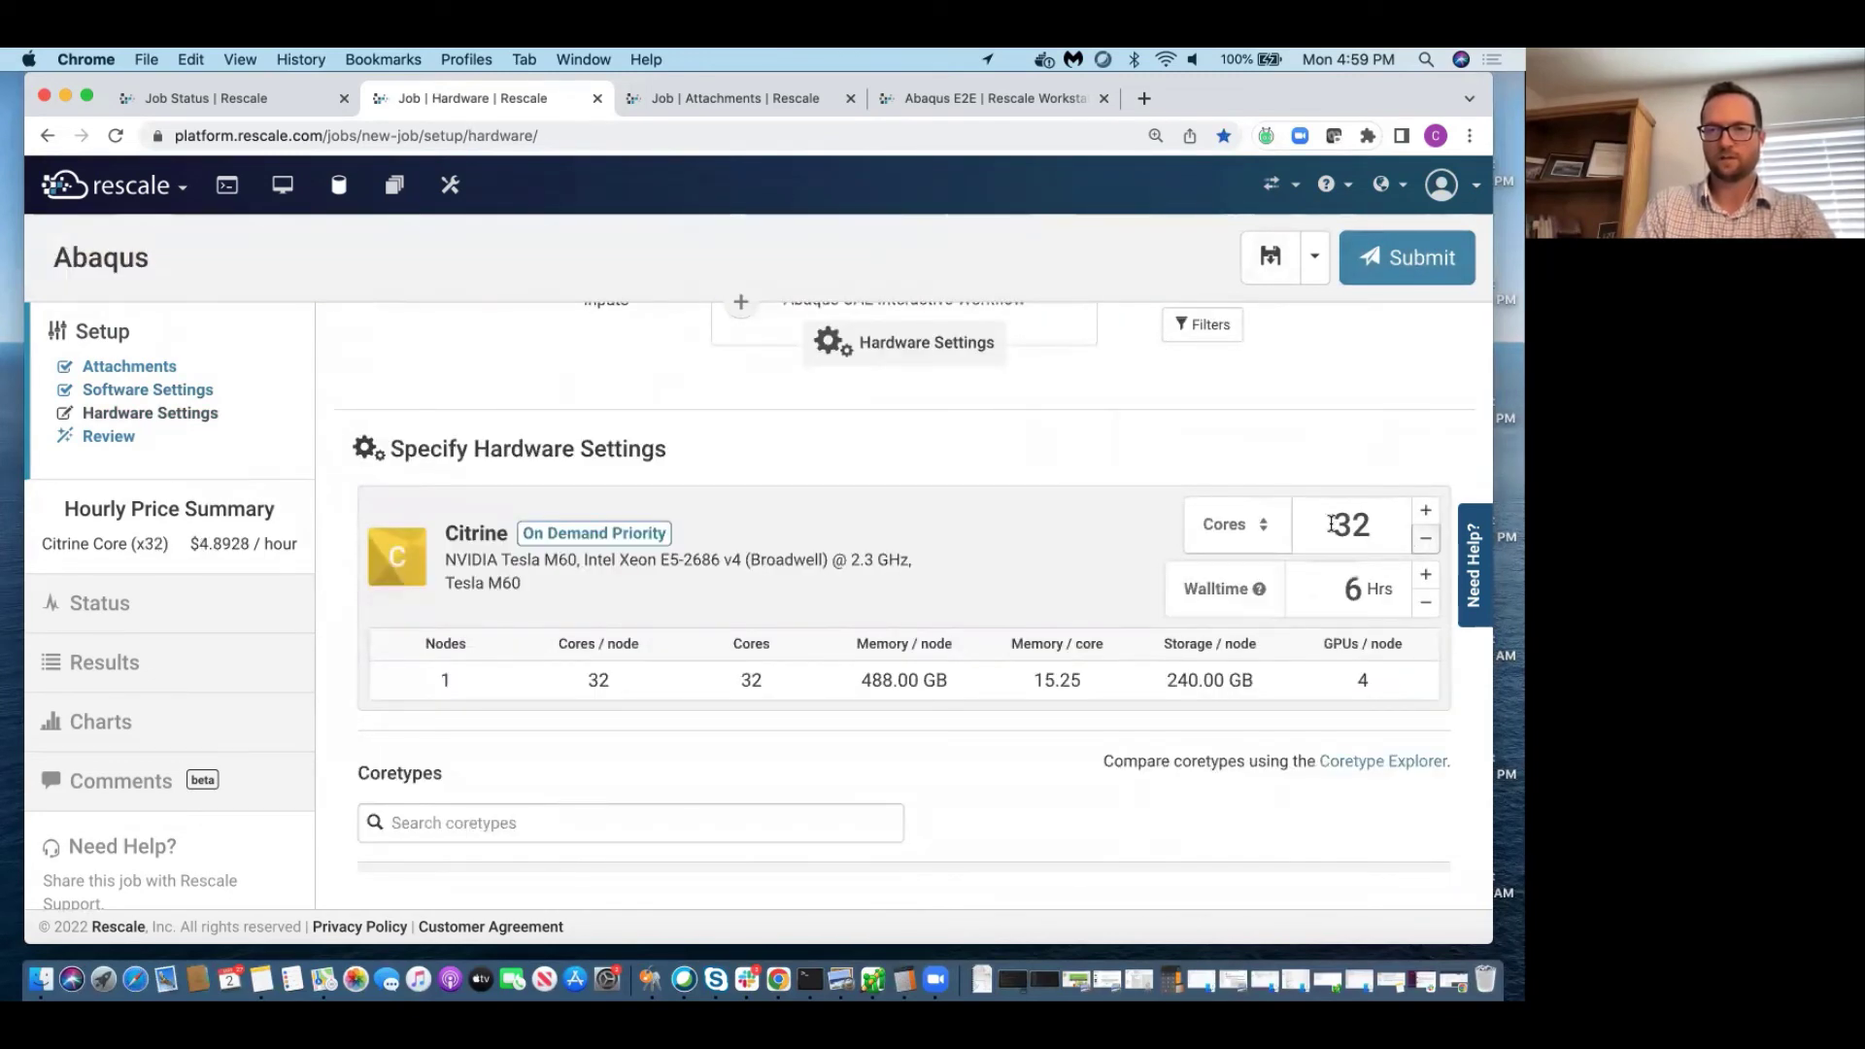
left_click_drag(1330, 525, 1371, 525)
type("8")
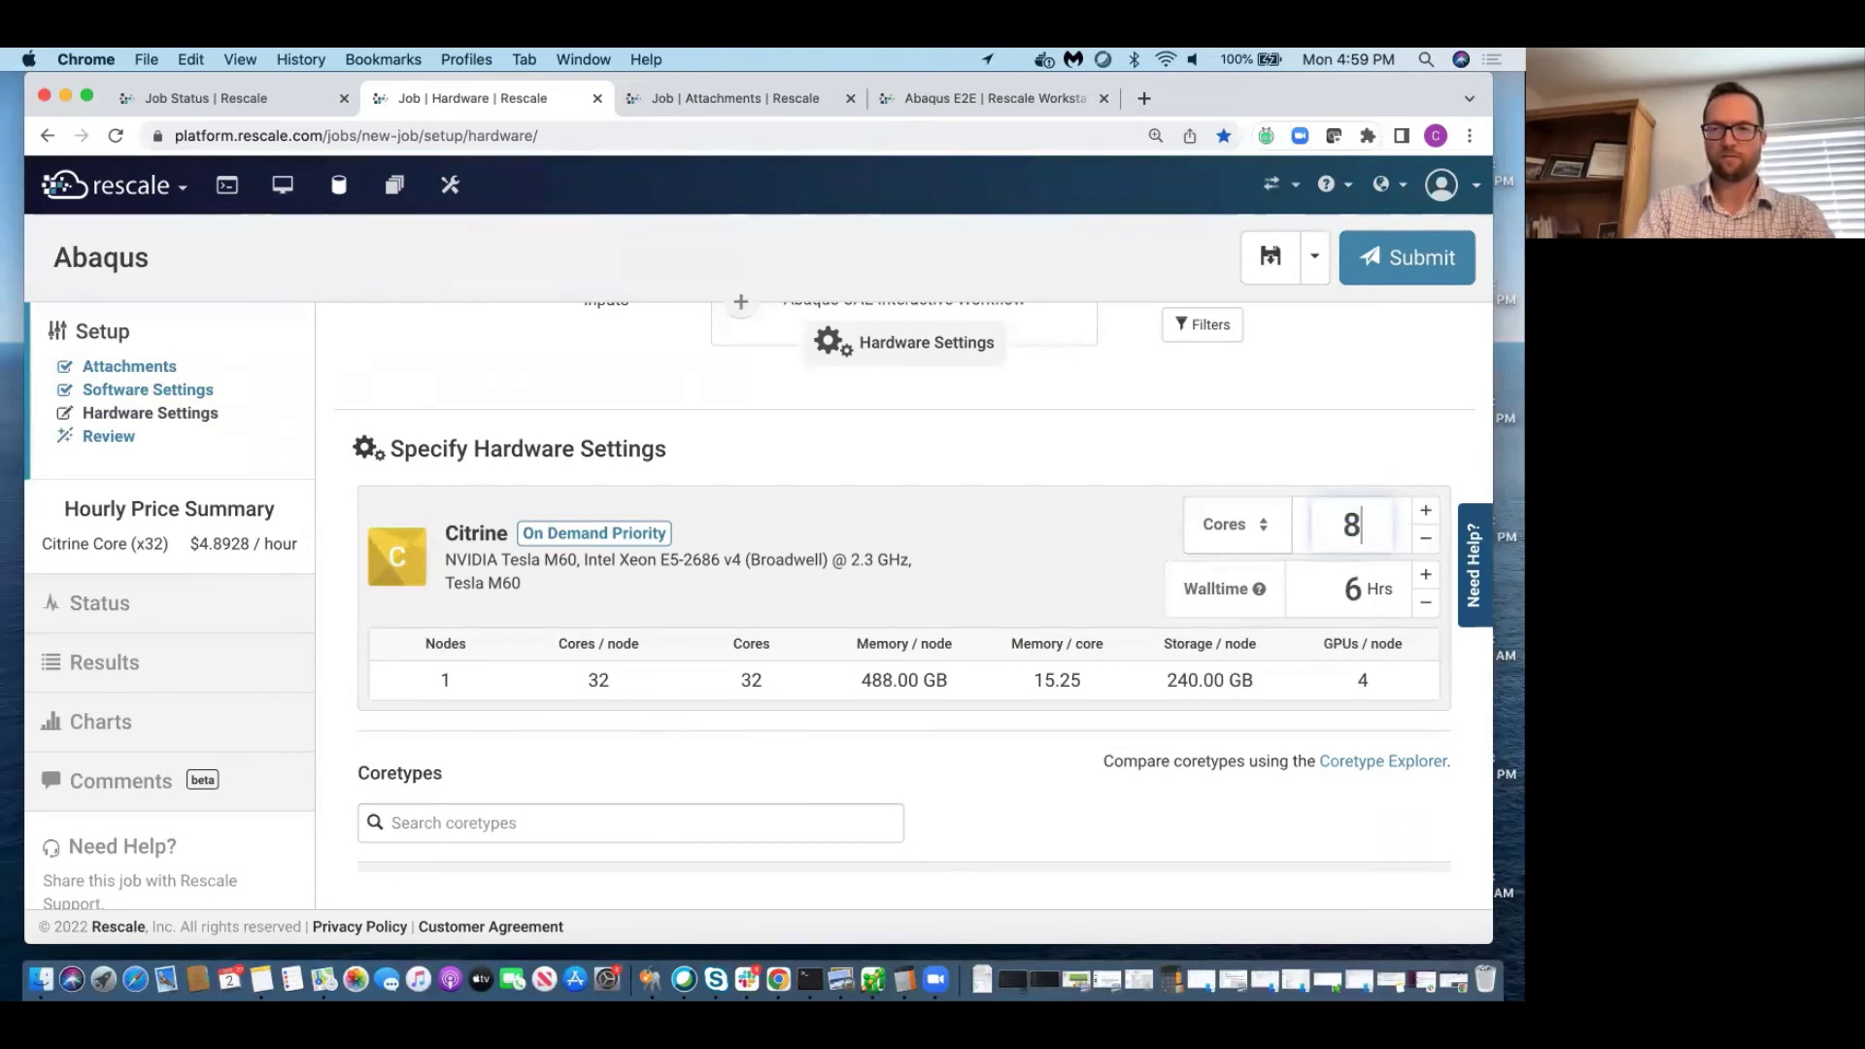
key("Tab")
type("1")
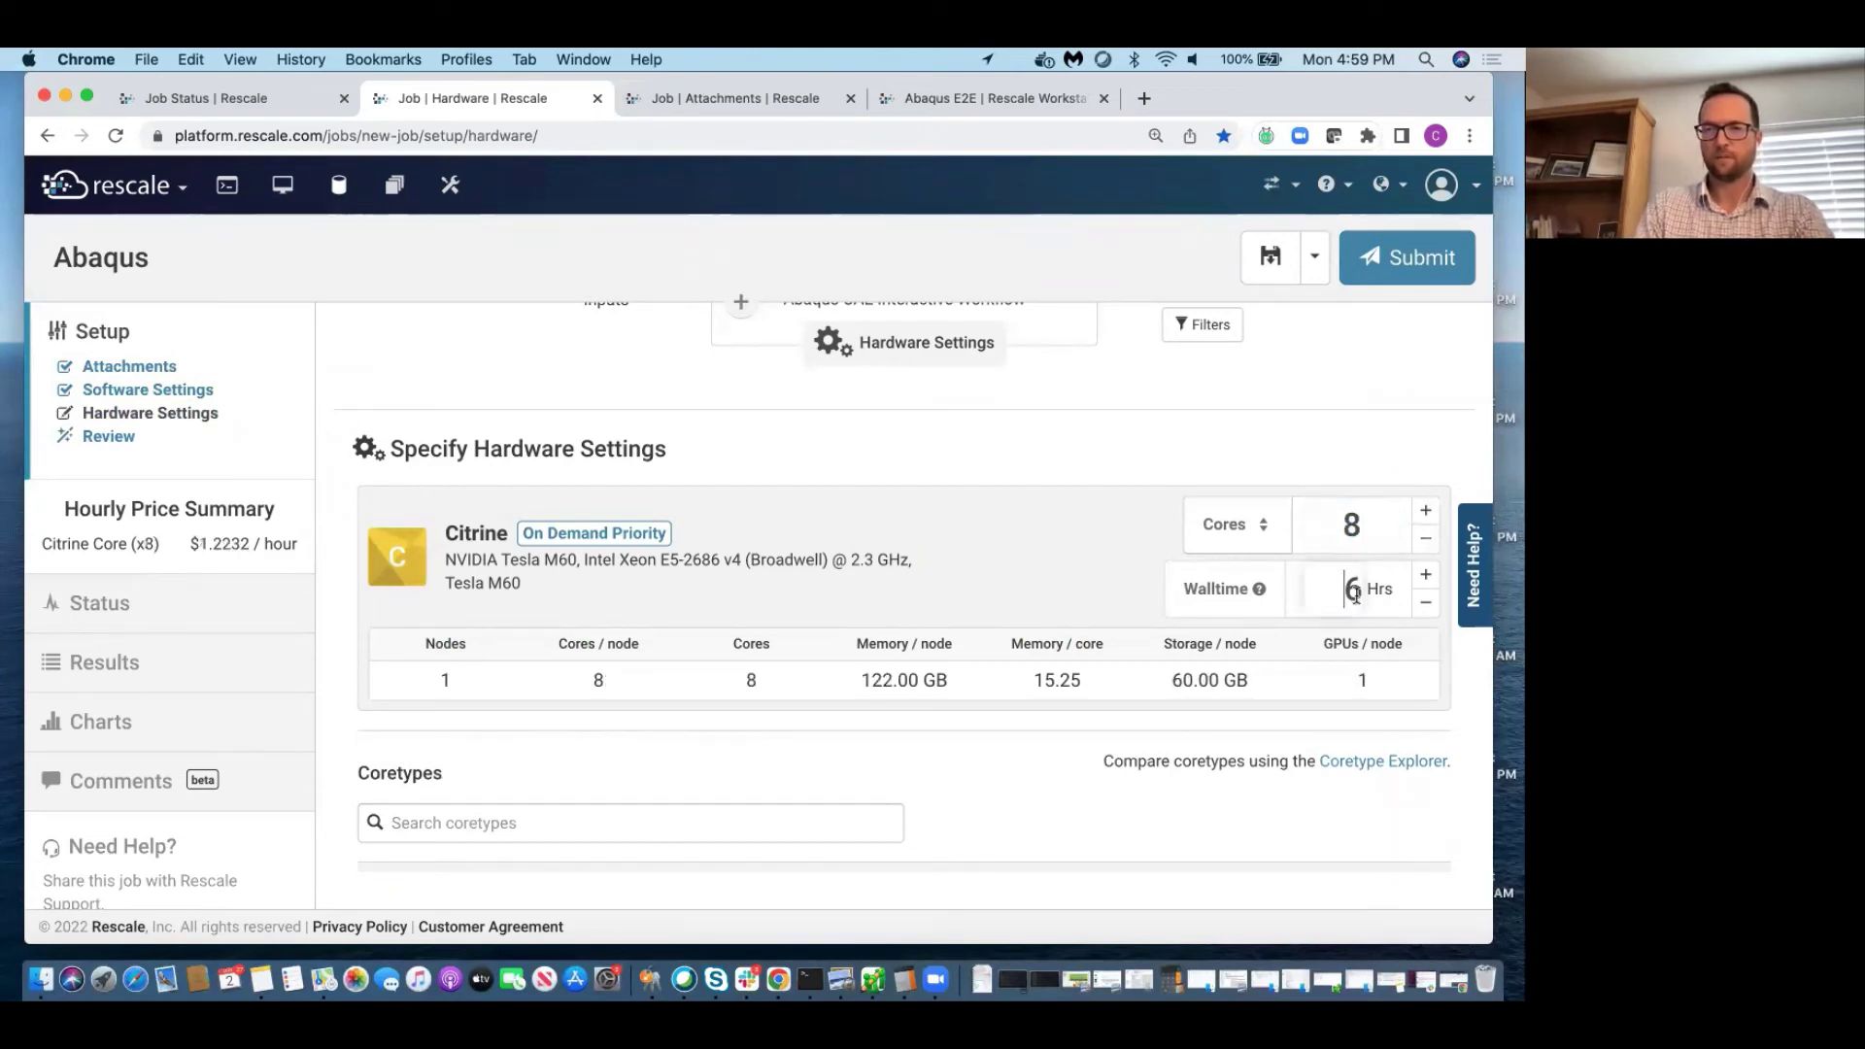
left_click(1401, 259)
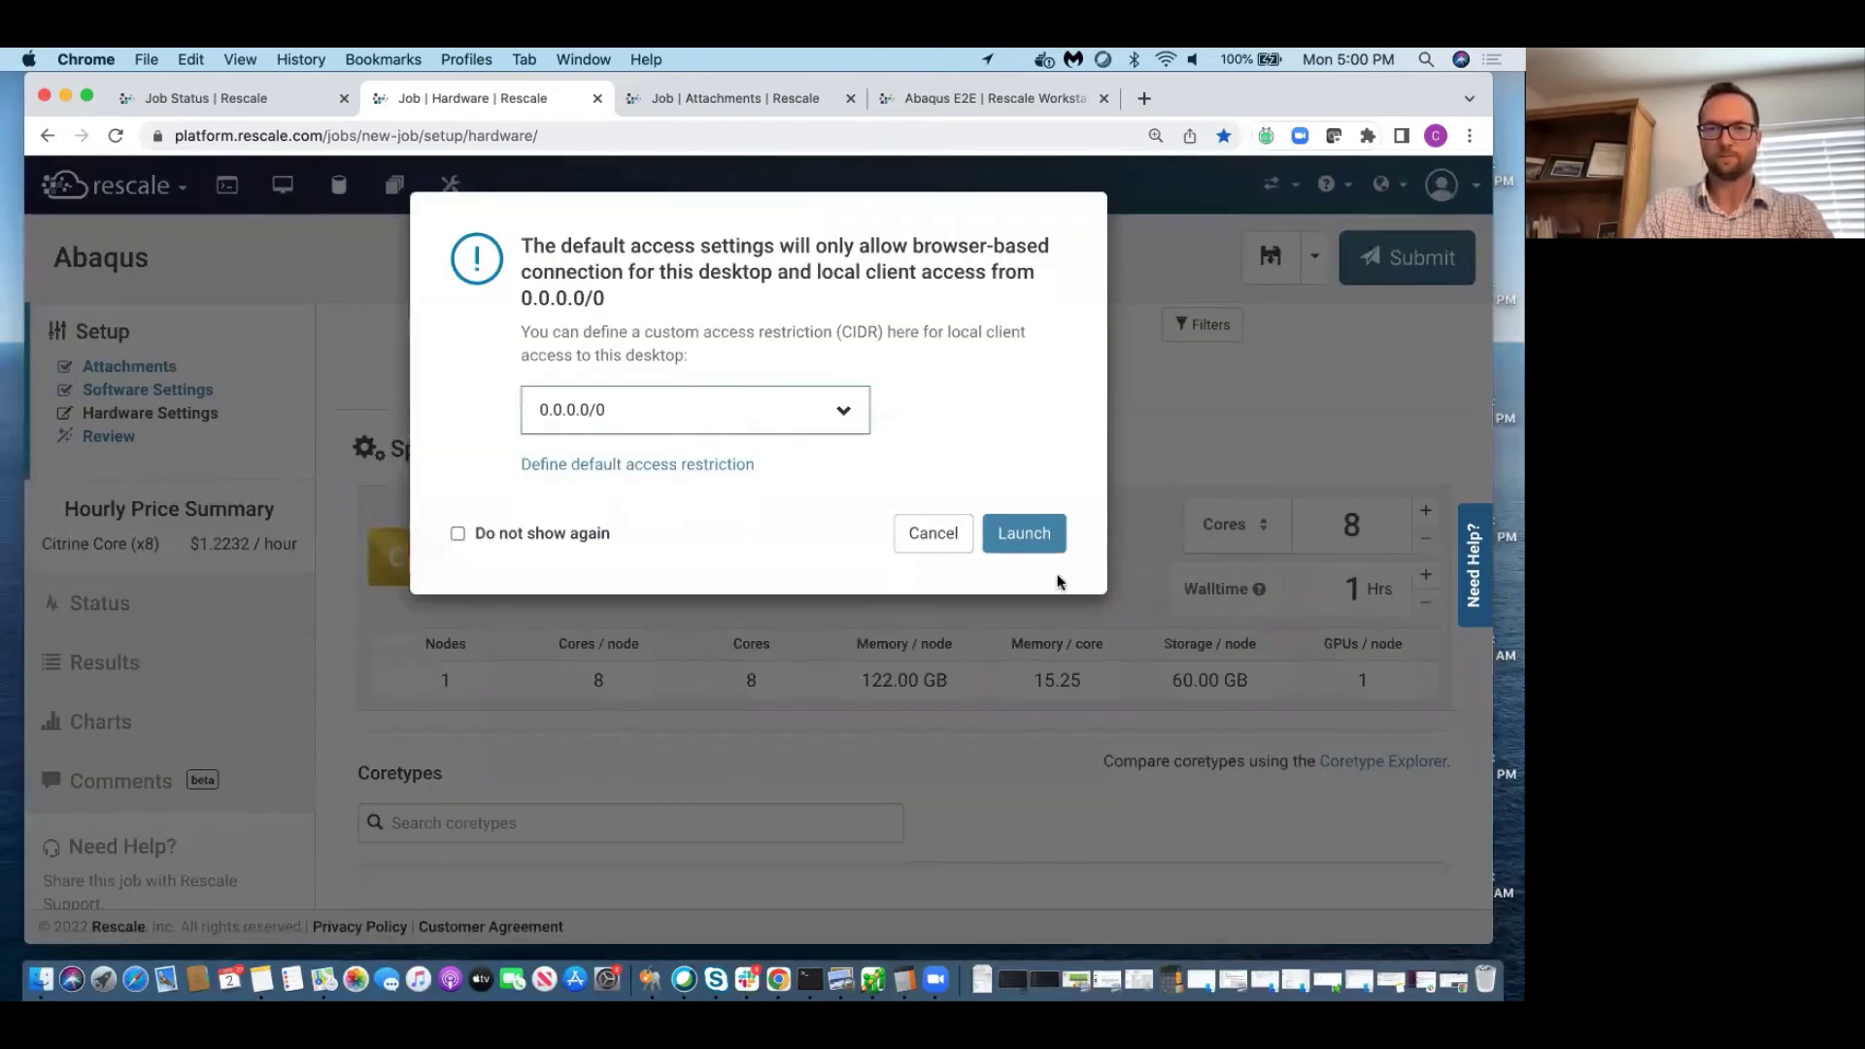
Launch the Abaqus desktop, then connect to the running Abaqus E2E workstation.
left_click(1037, 535)
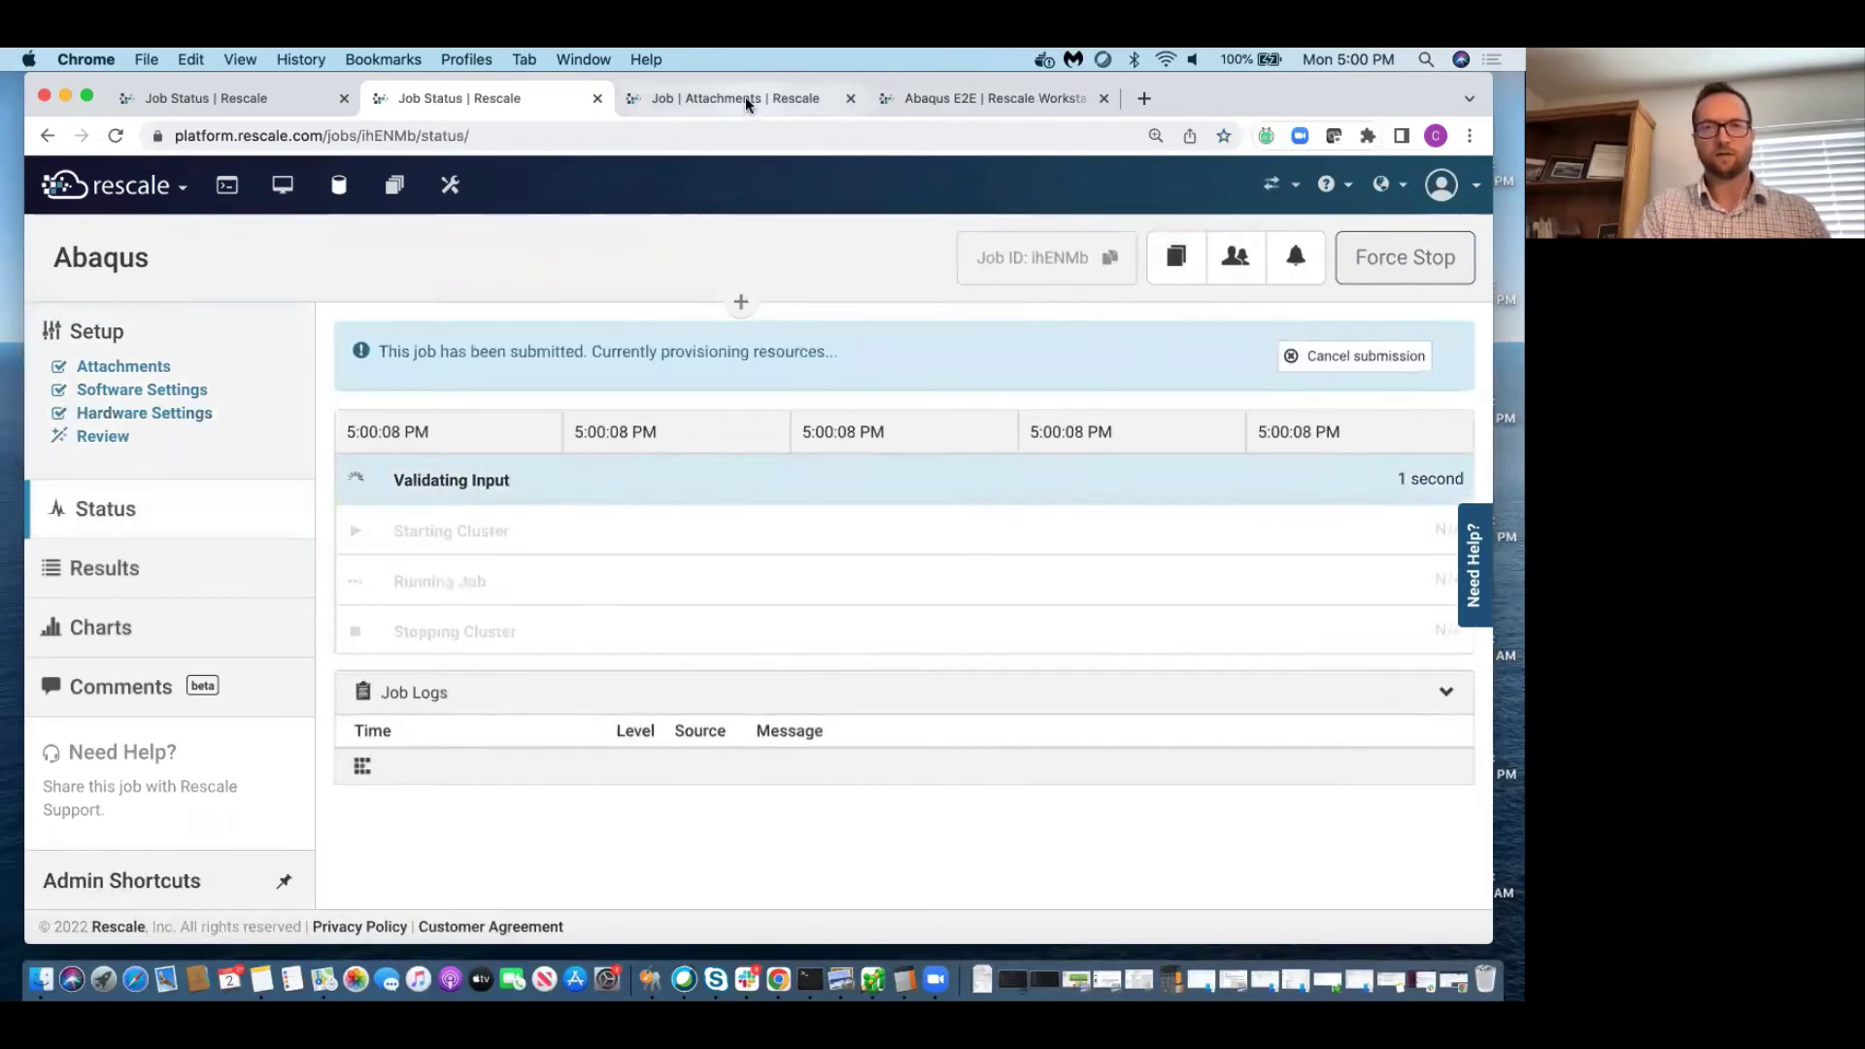
left_click(744, 96)
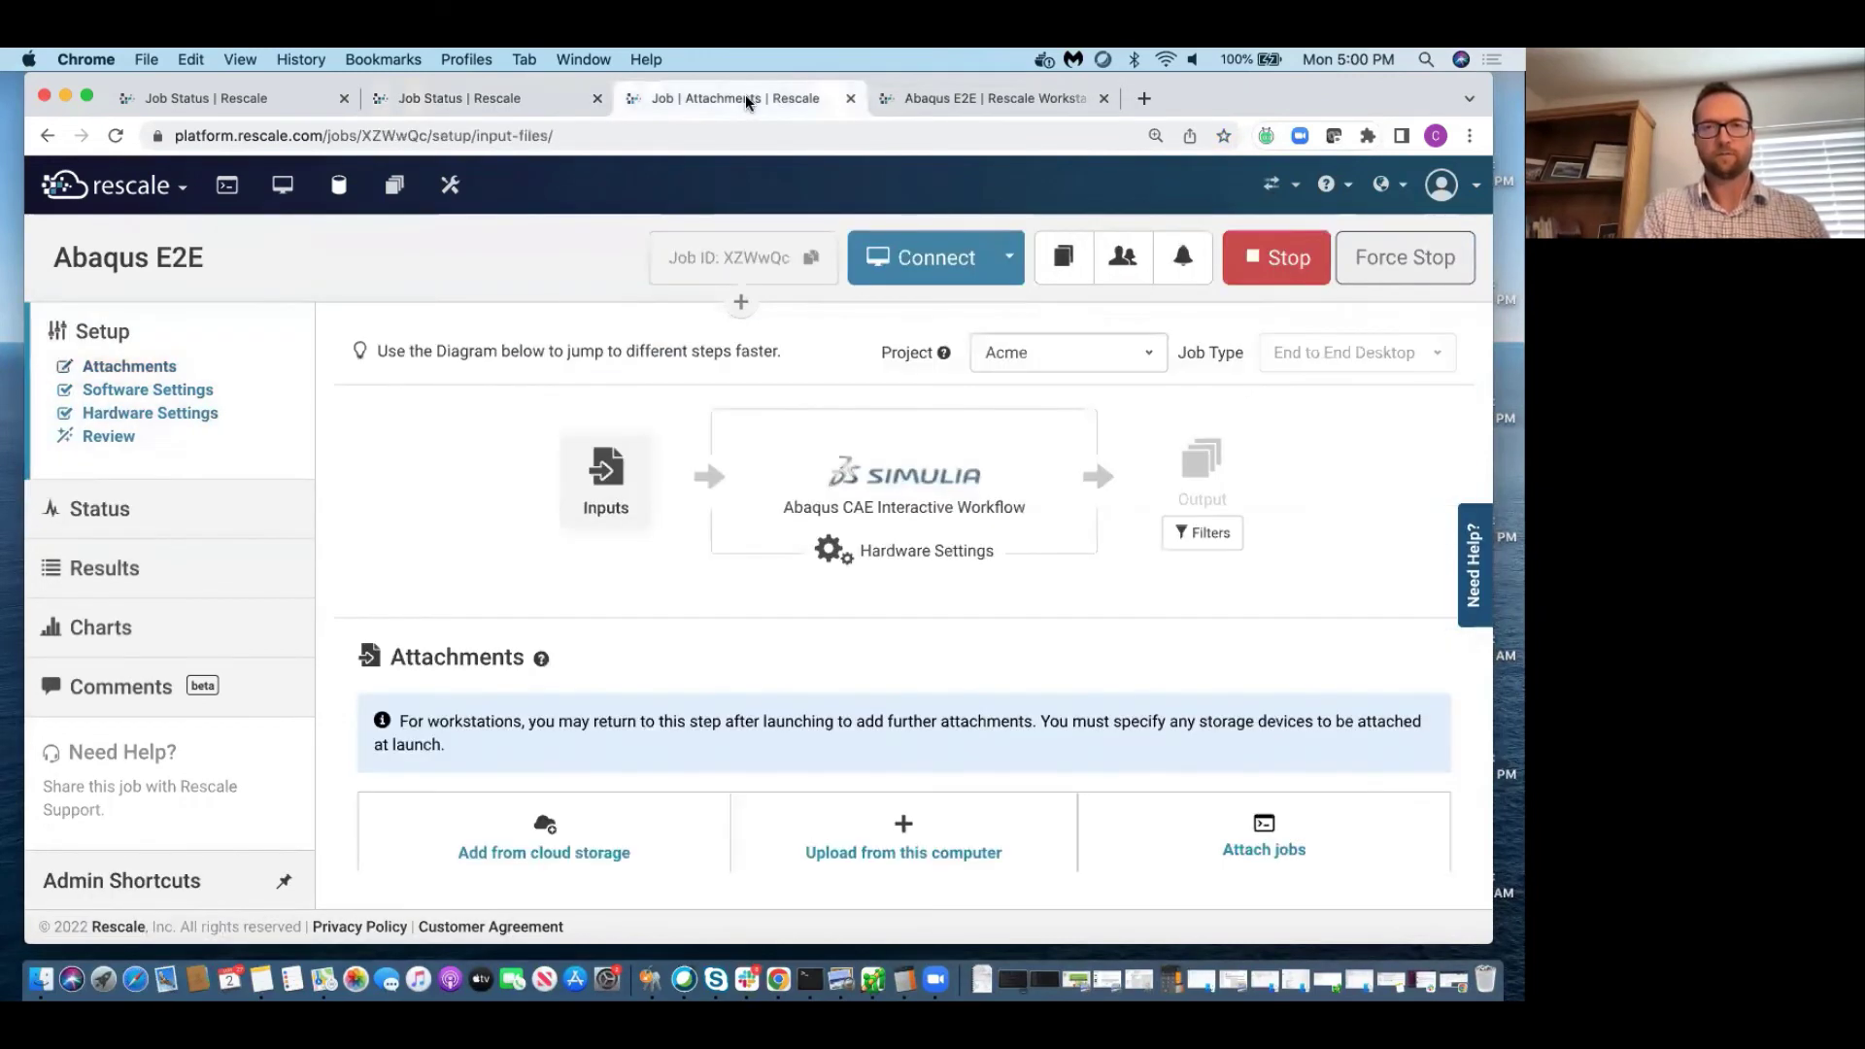
left_click(928, 261)
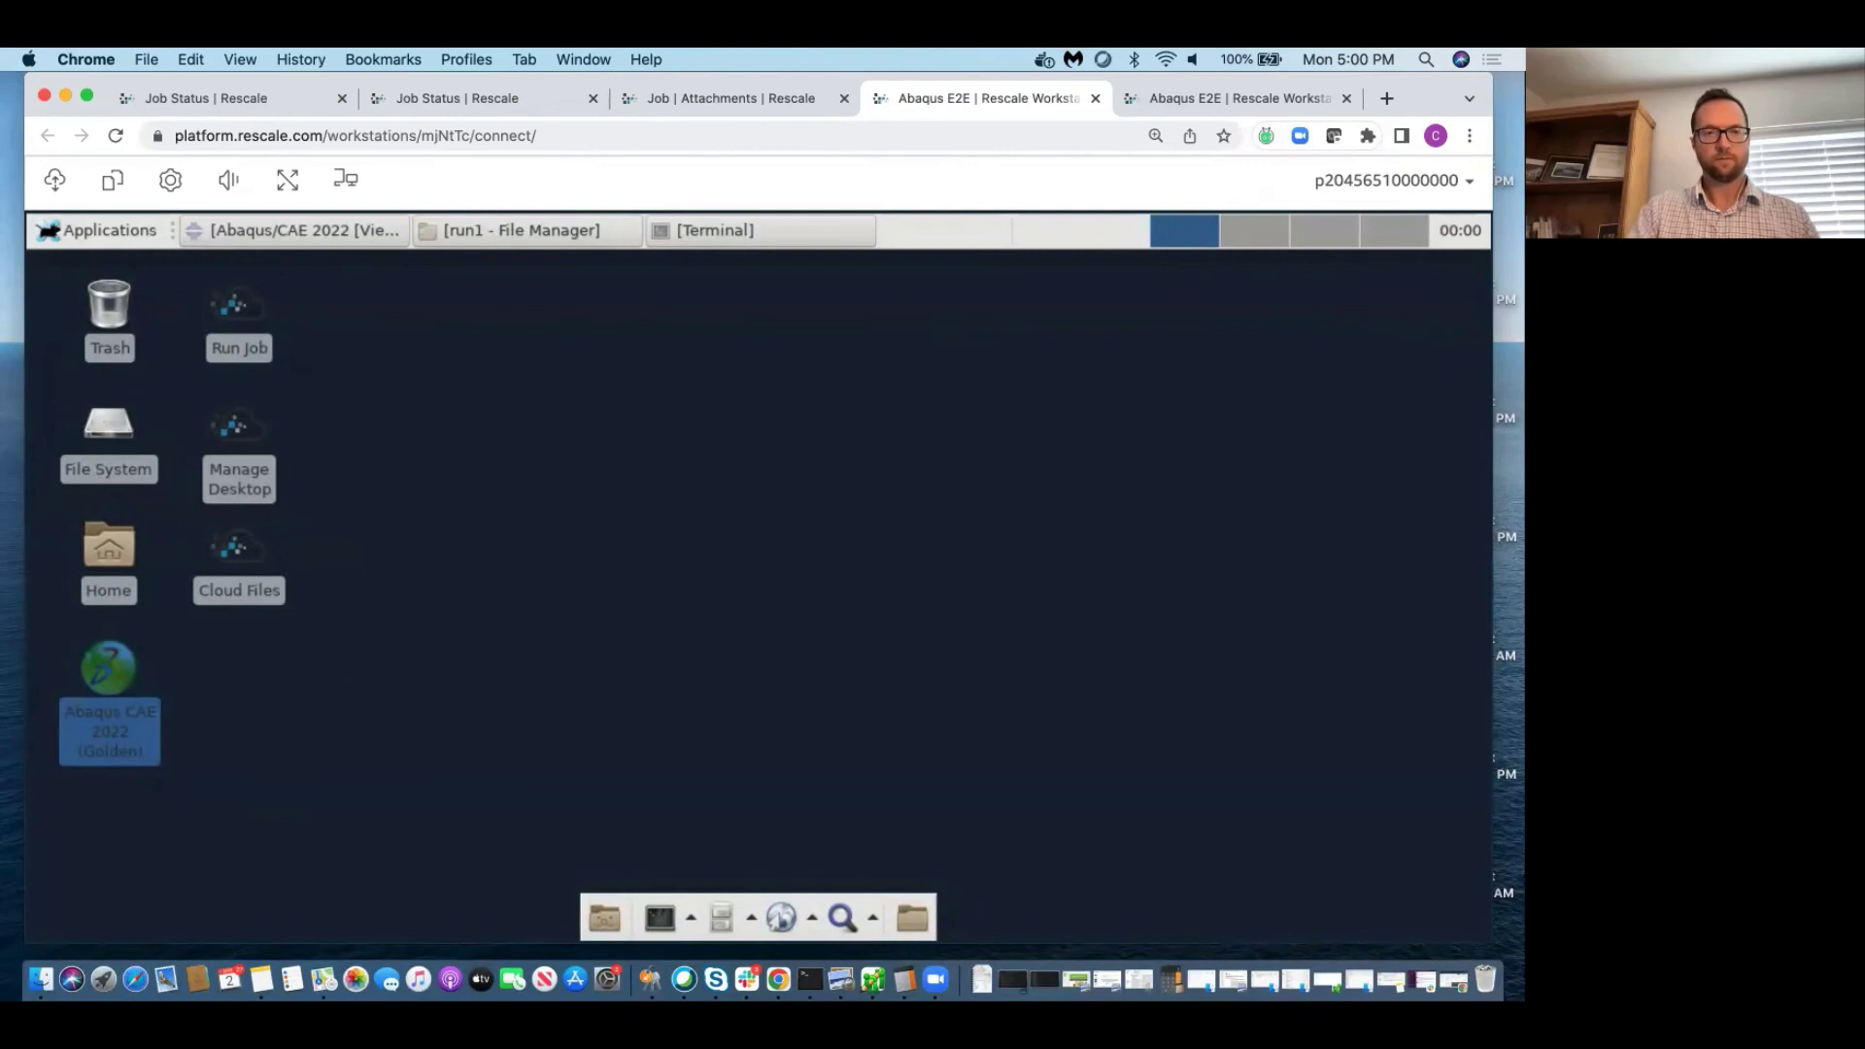
Restore and maximize the Abaqus/CAE window showing the s4d.odb cylinder-head results.
left_click(568, 427)
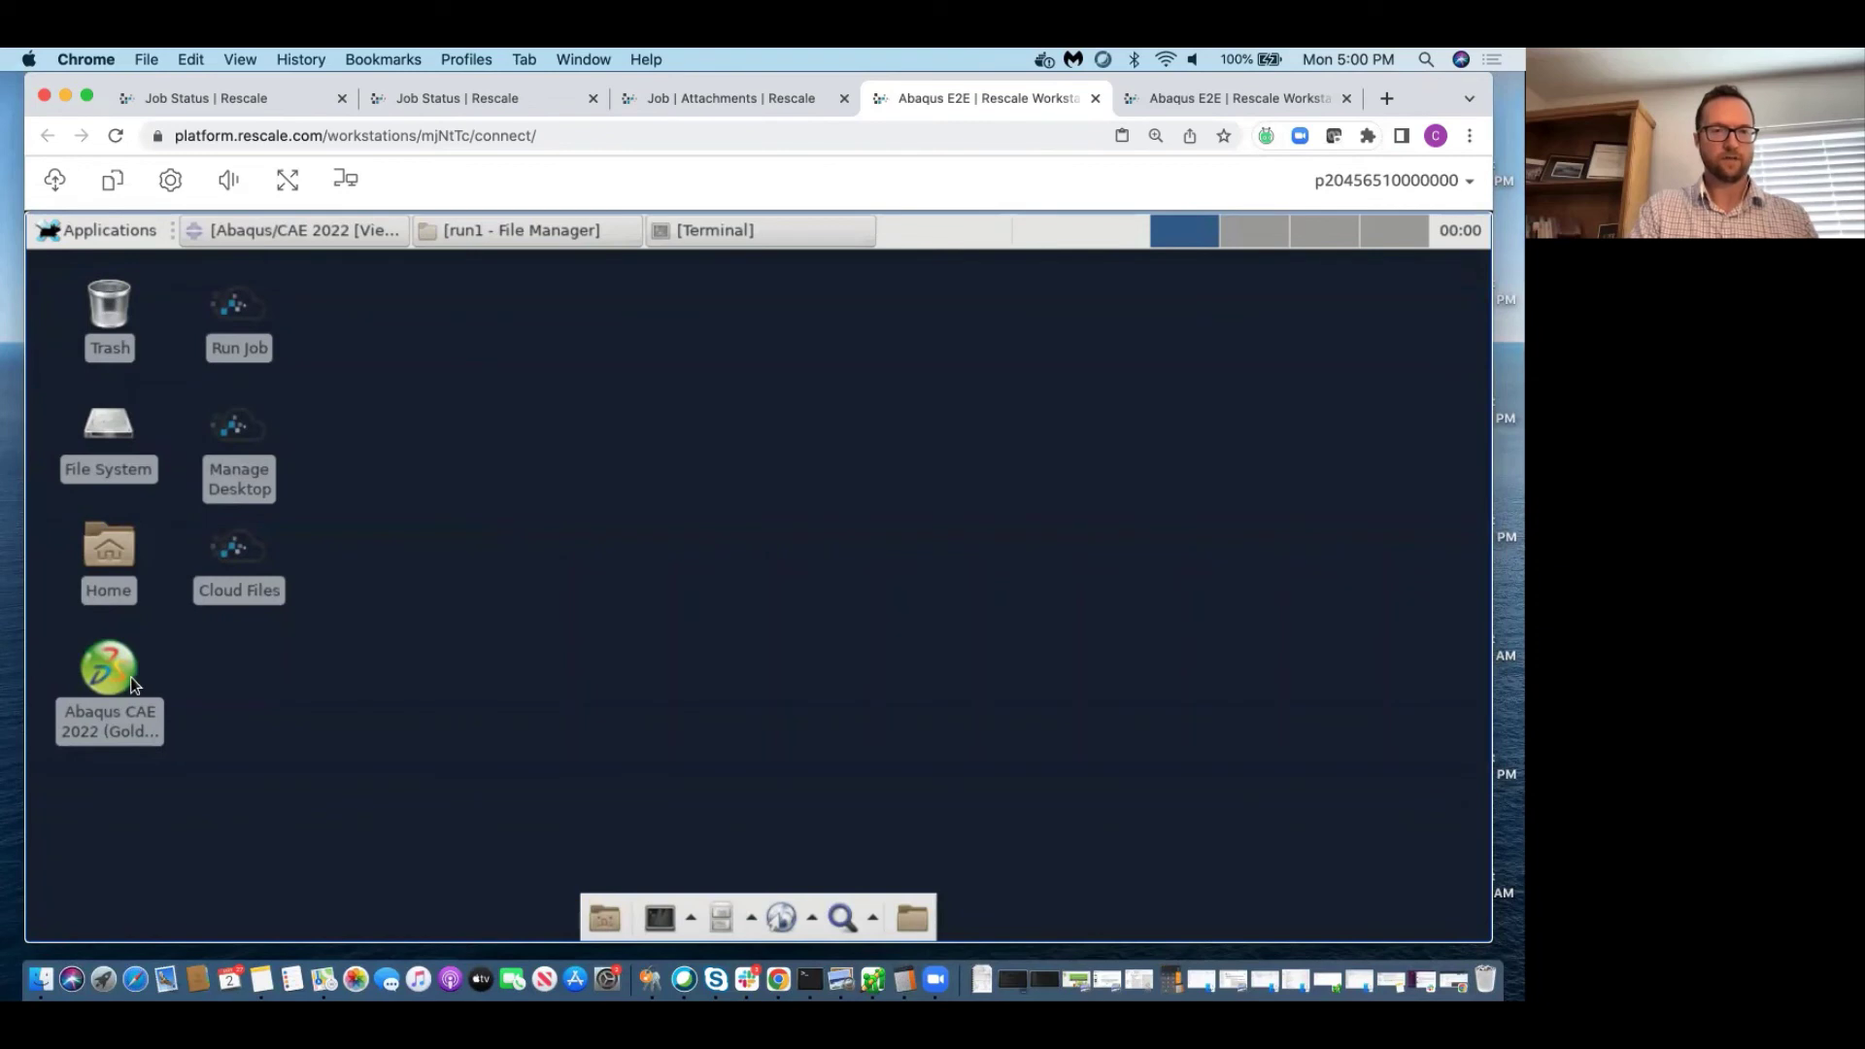
left_click(299, 233)
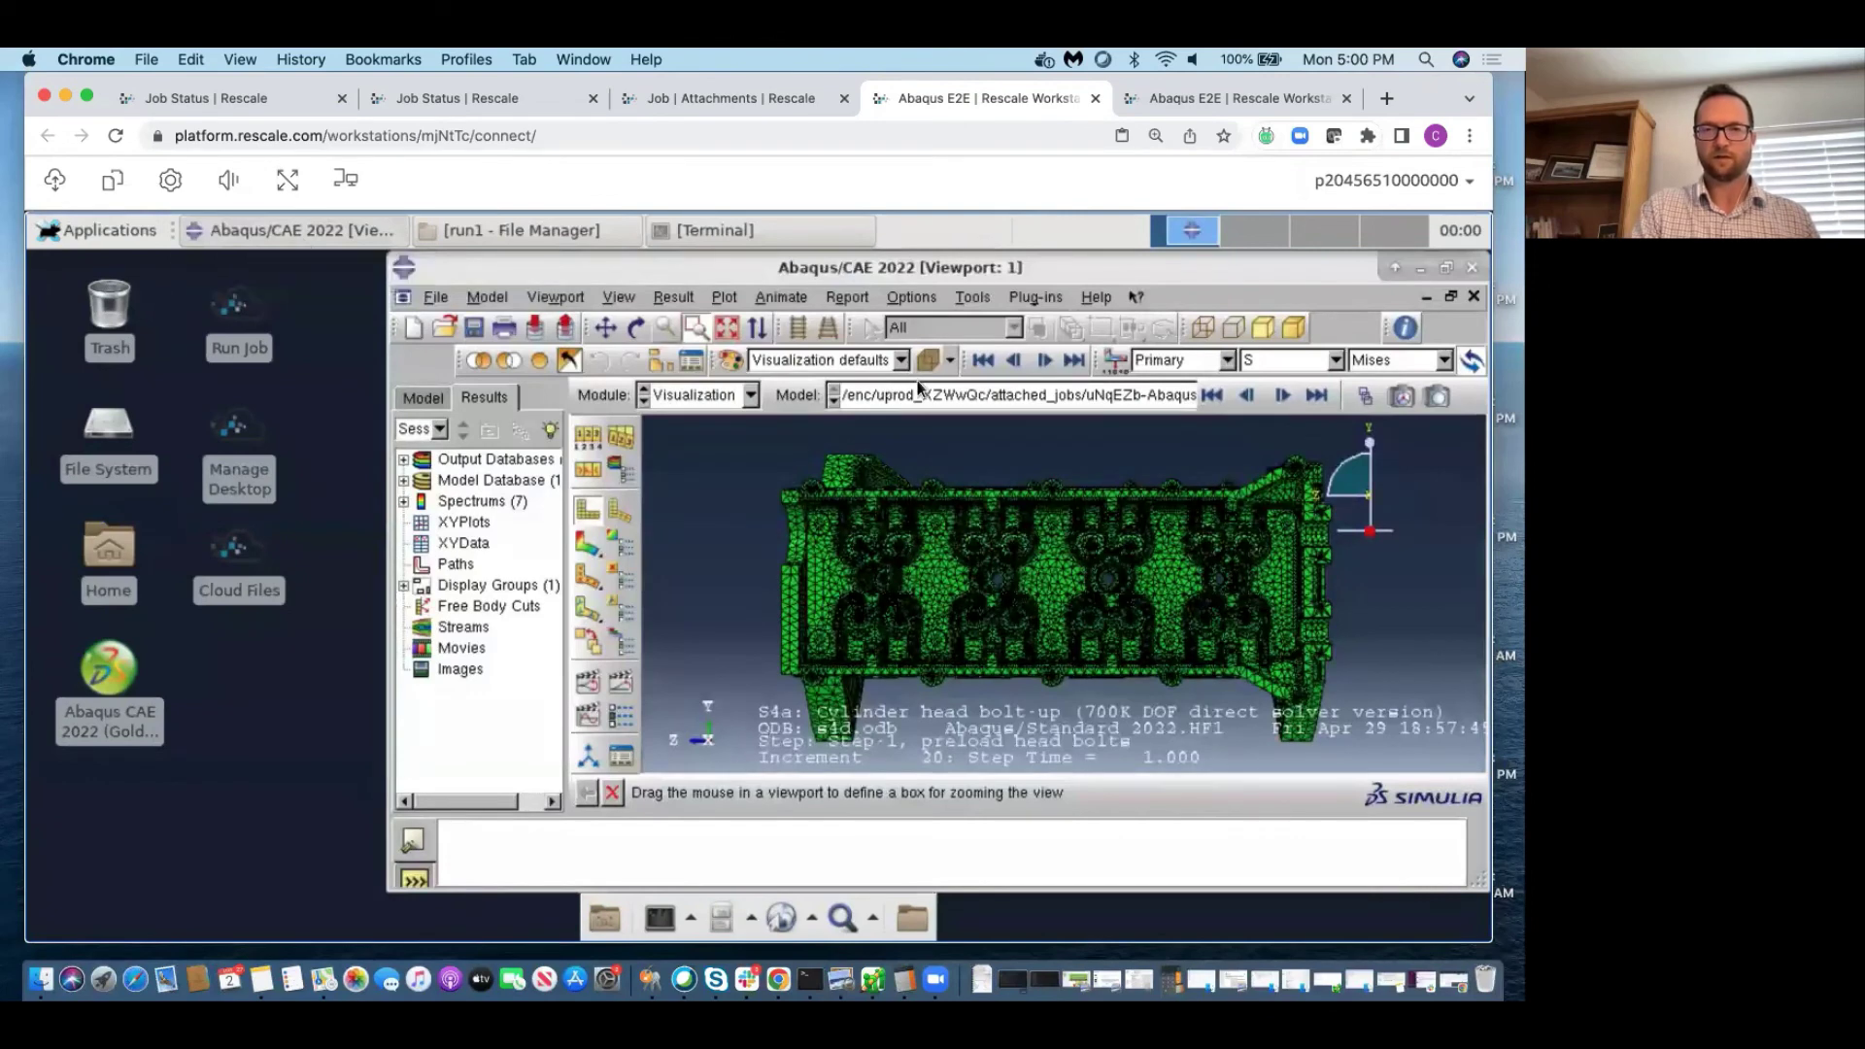
left_click(1445, 268)
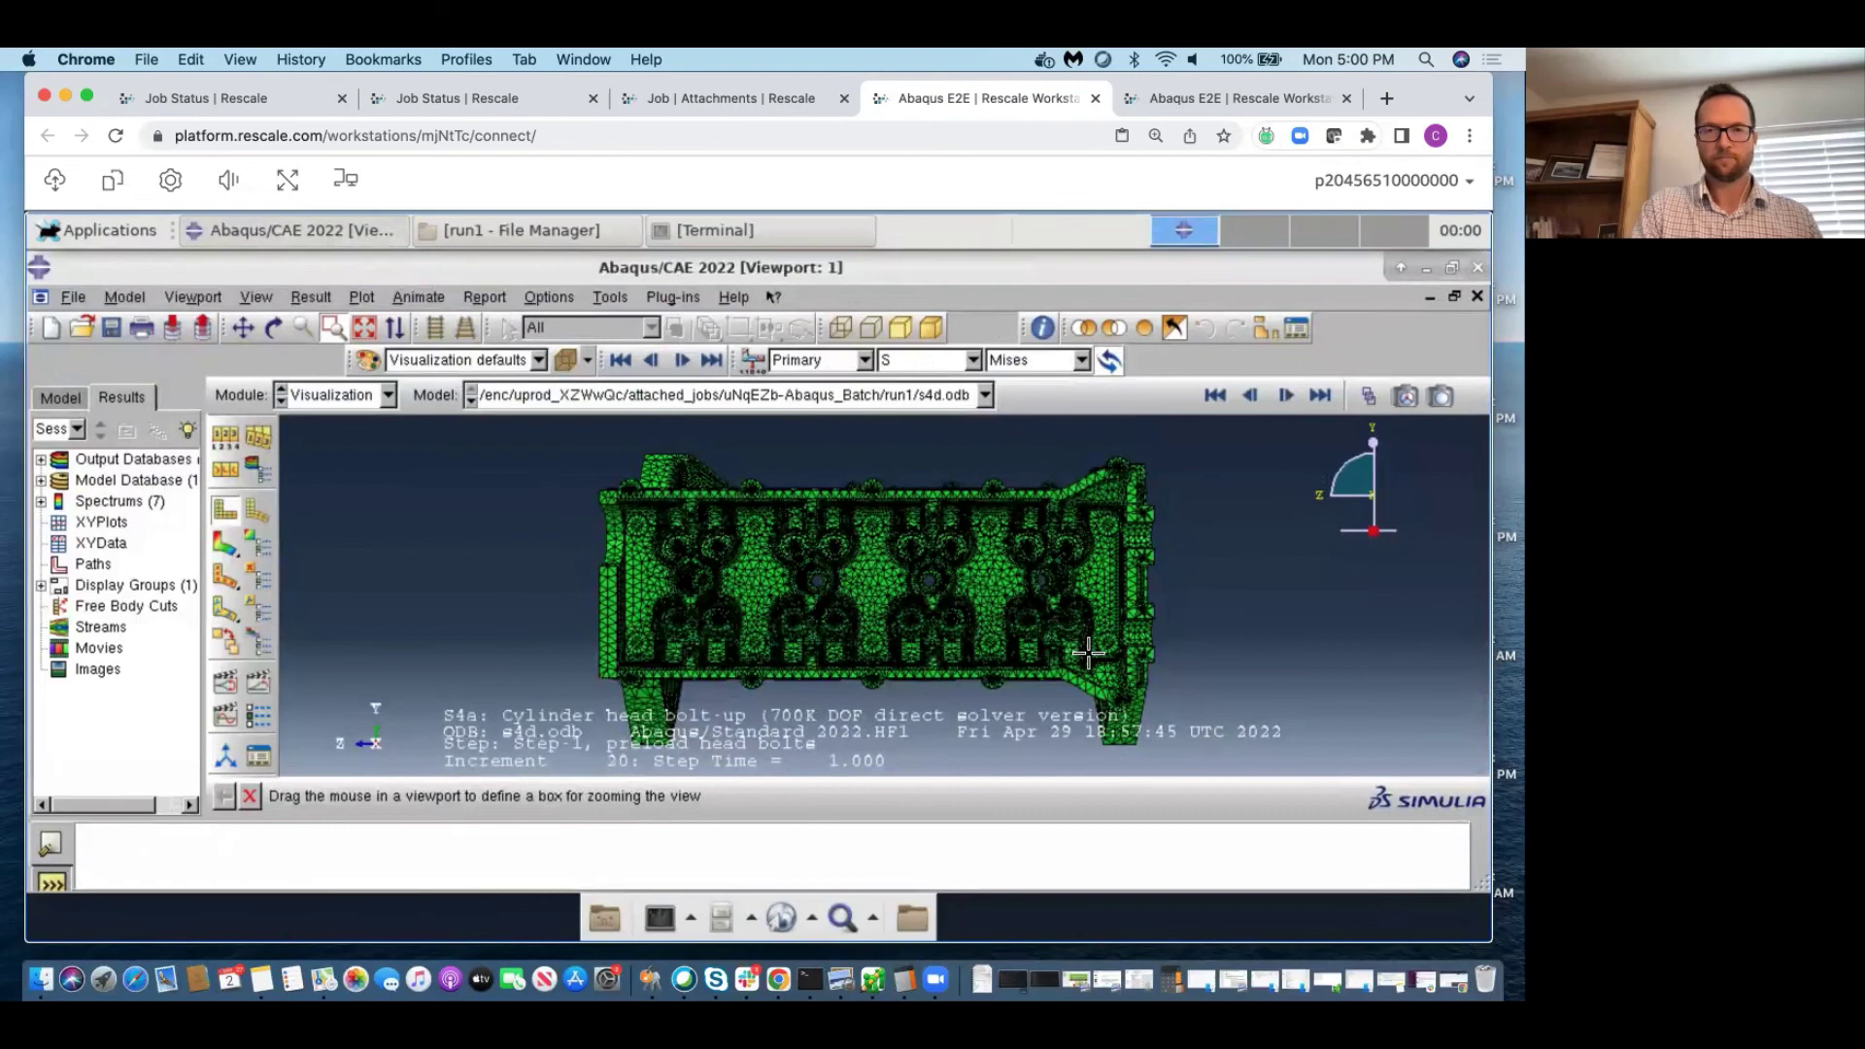